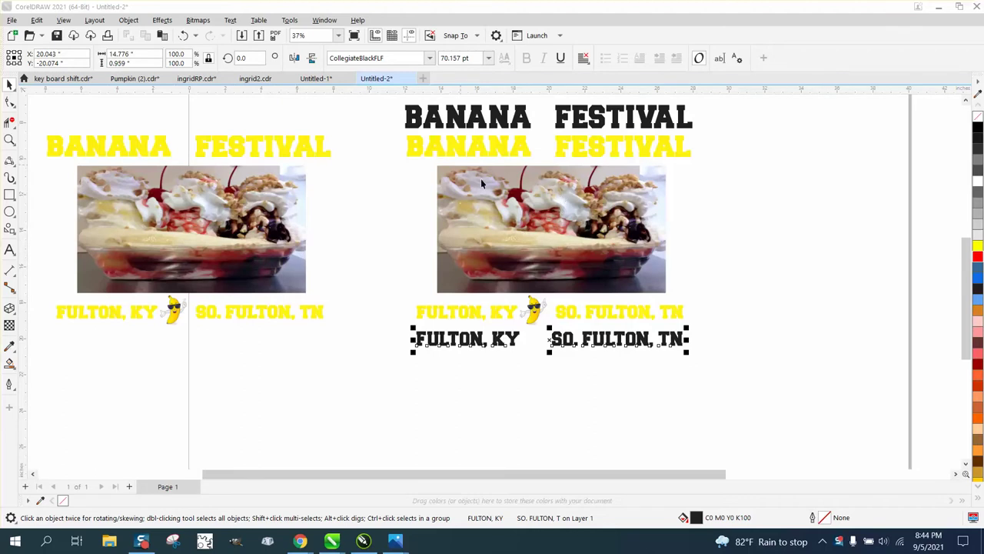
Step: Duplicate the right Banana Festival design, with its black titles and city names, to its right
left_click(618, 224)
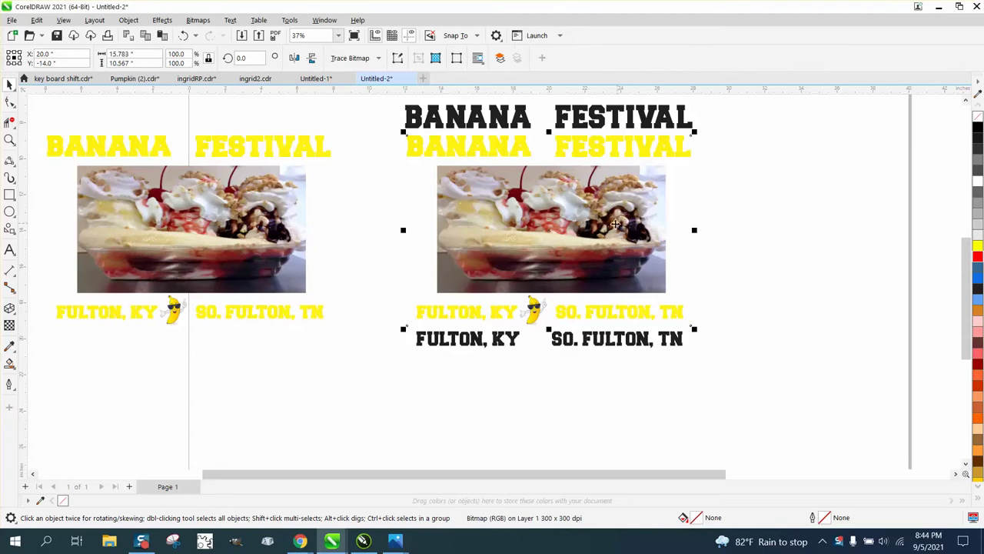
left_click(176, 228)
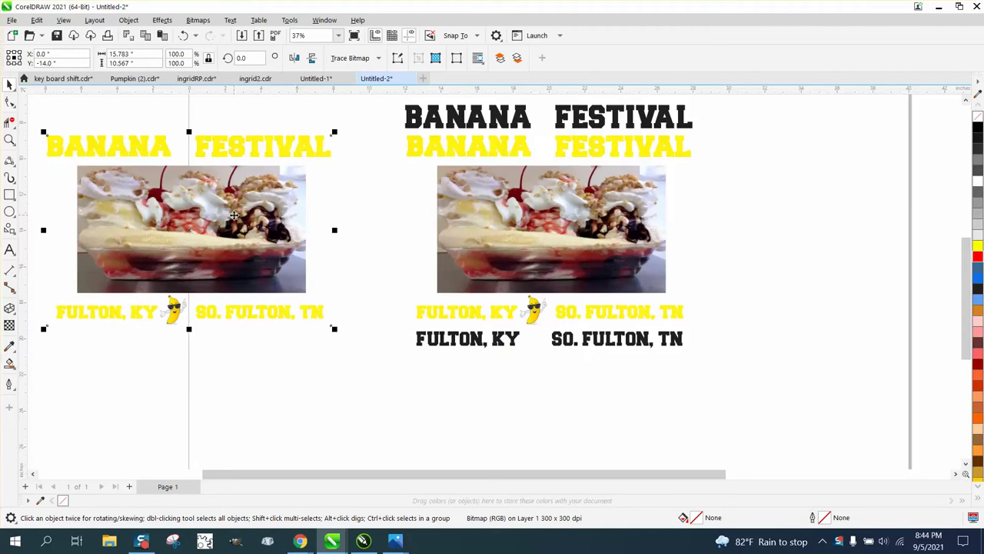
scroll(459, 251, "down", 1)
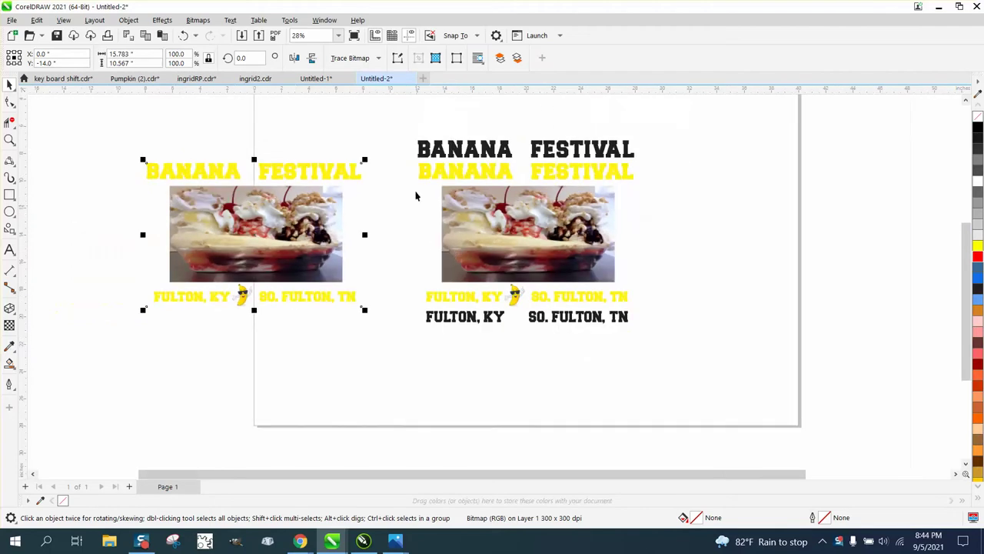
left_click_drag(397, 133, 666, 379)
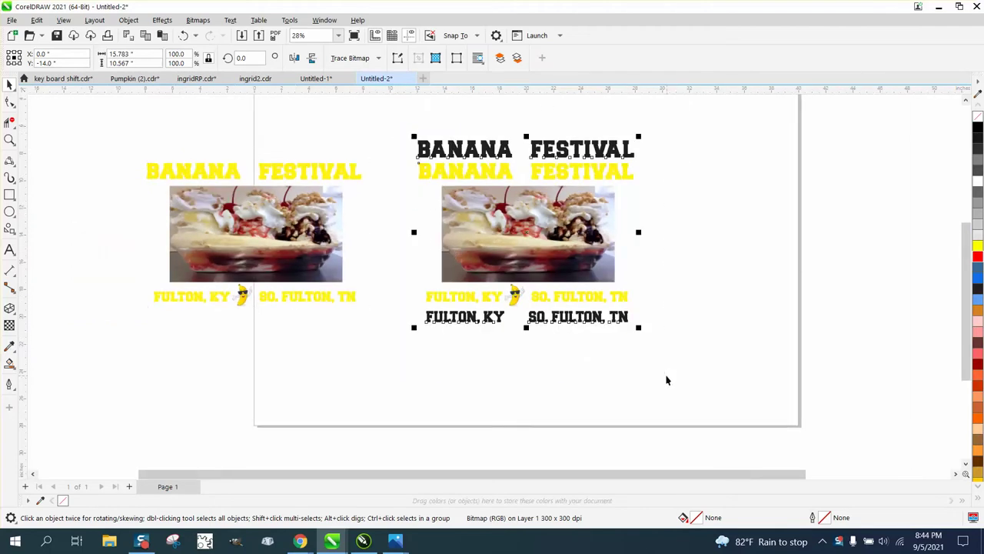
key("ctrl+d")
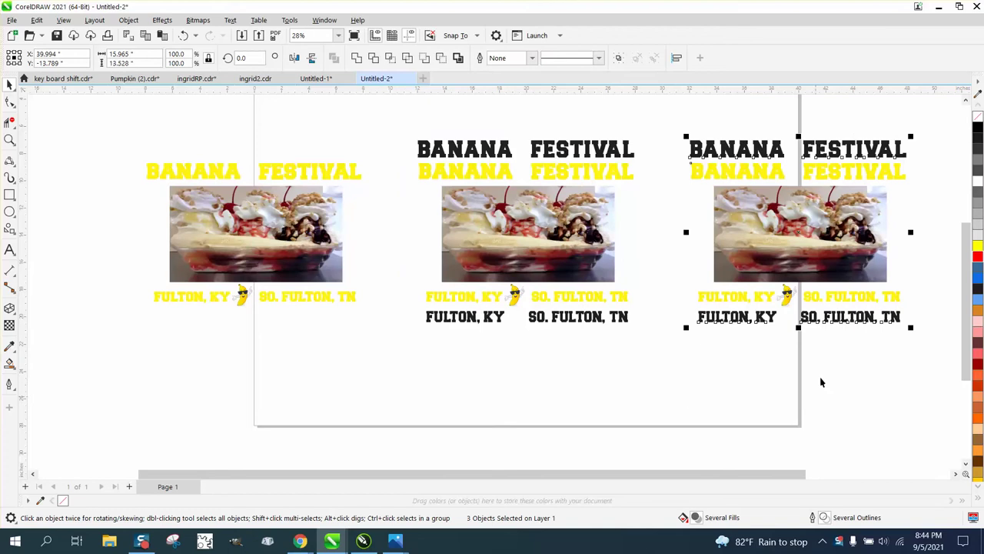
Step: Draw an ellipse over the middle banana-split photo and centre it on the picture
left_click(432, 182)
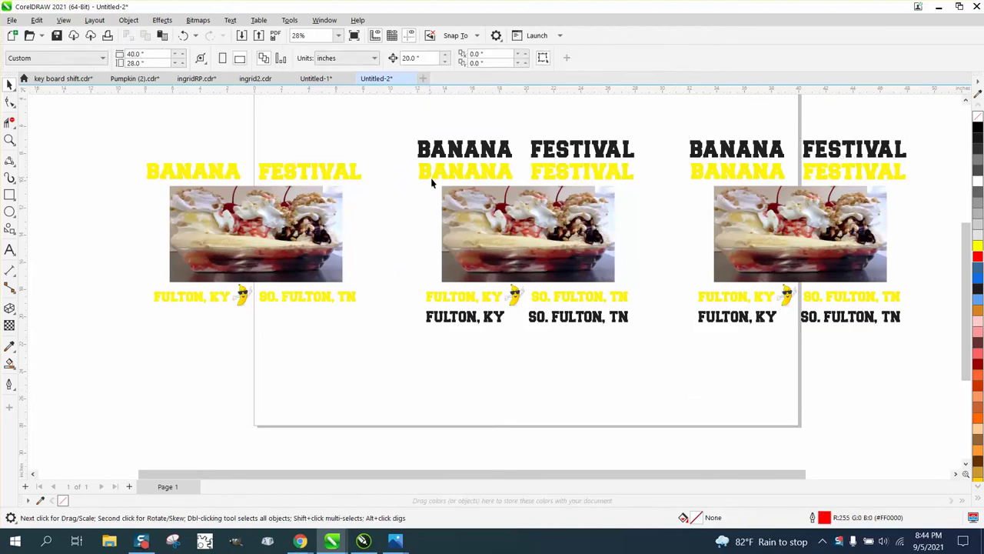
left_click(525, 224)
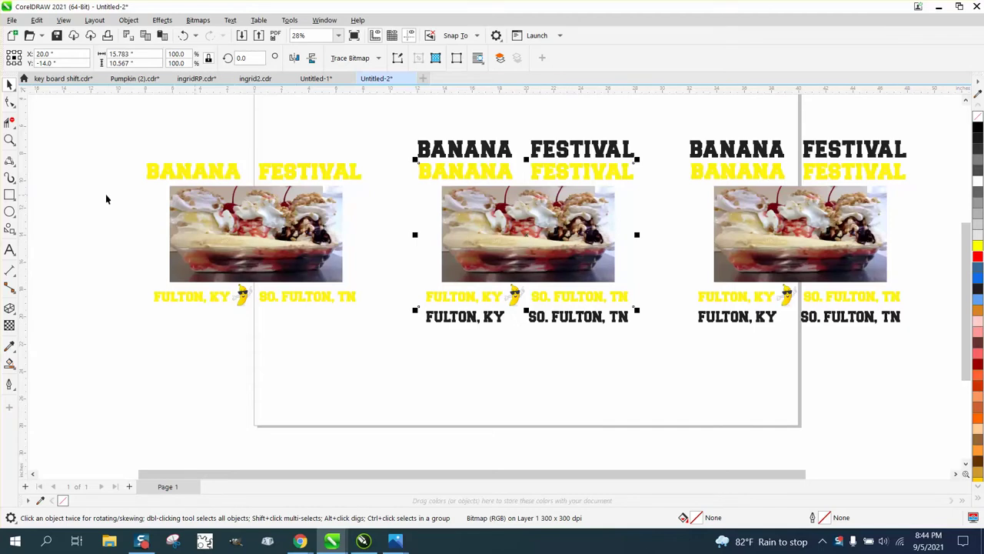
left_click(10, 211)
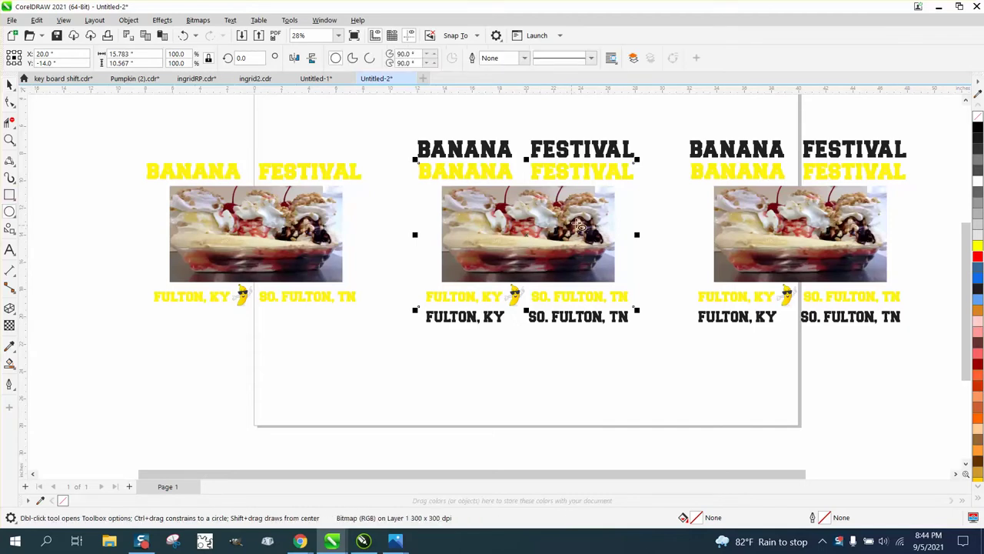
left_click_drag(594, 223, 428, 311)
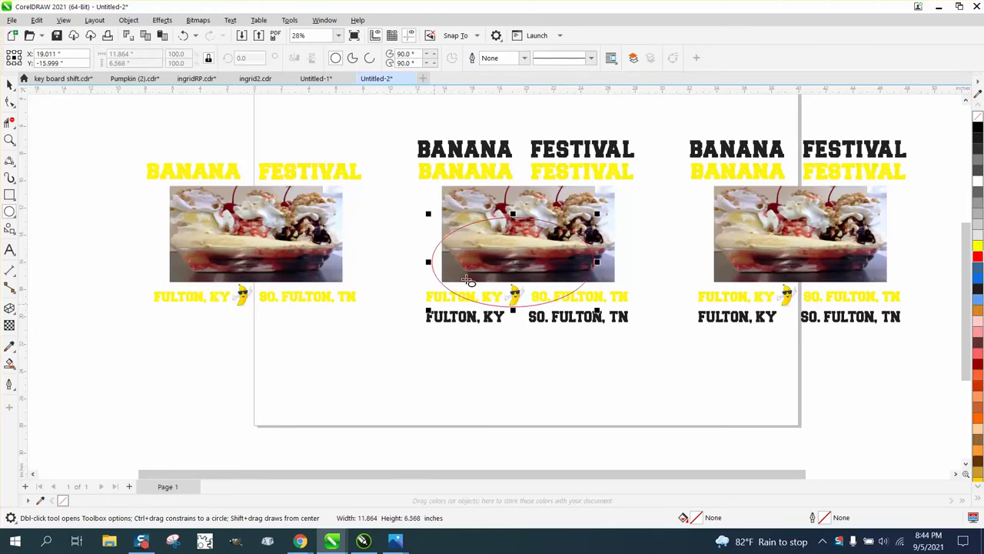
key("space")
left_click_drag(518, 263, 526, 234)
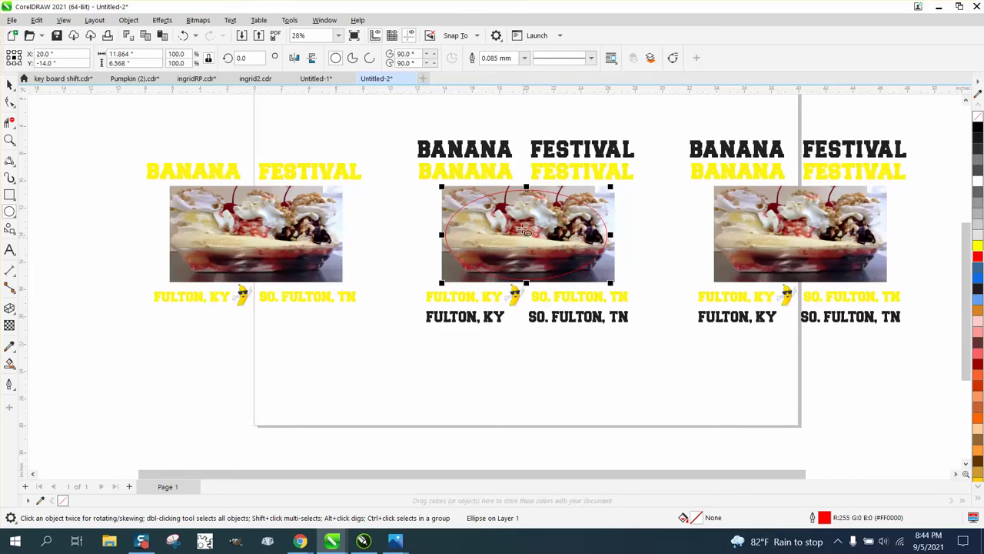
Step: Stretch the oval wider and taller so it covers most of the photo
left_click(9, 139)
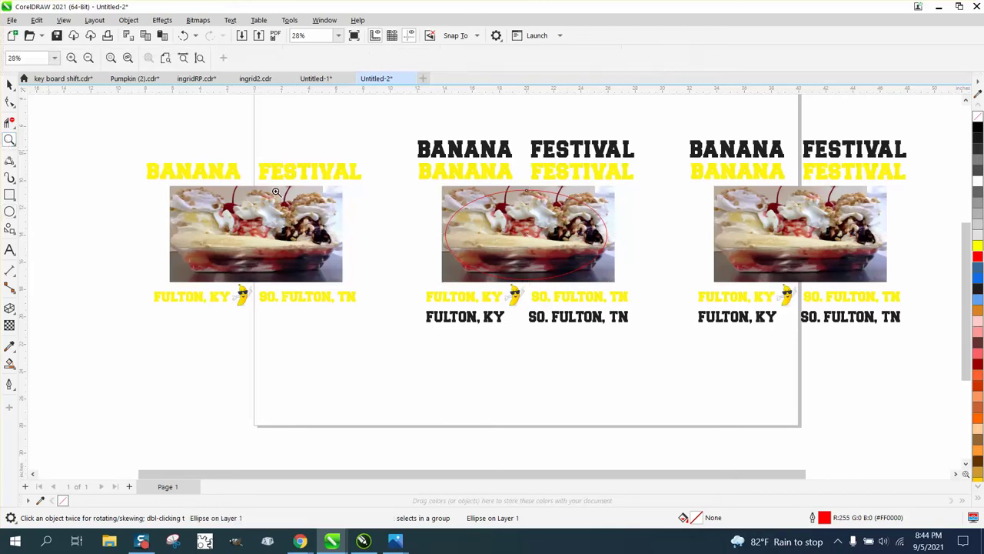
left_click_drag(435, 186, 663, 308)
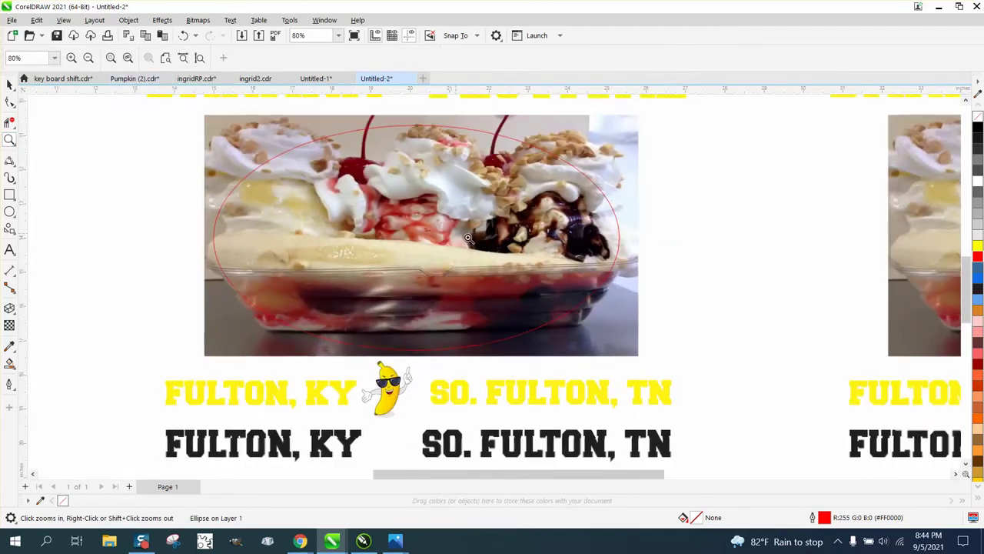
left_click(10, 84)
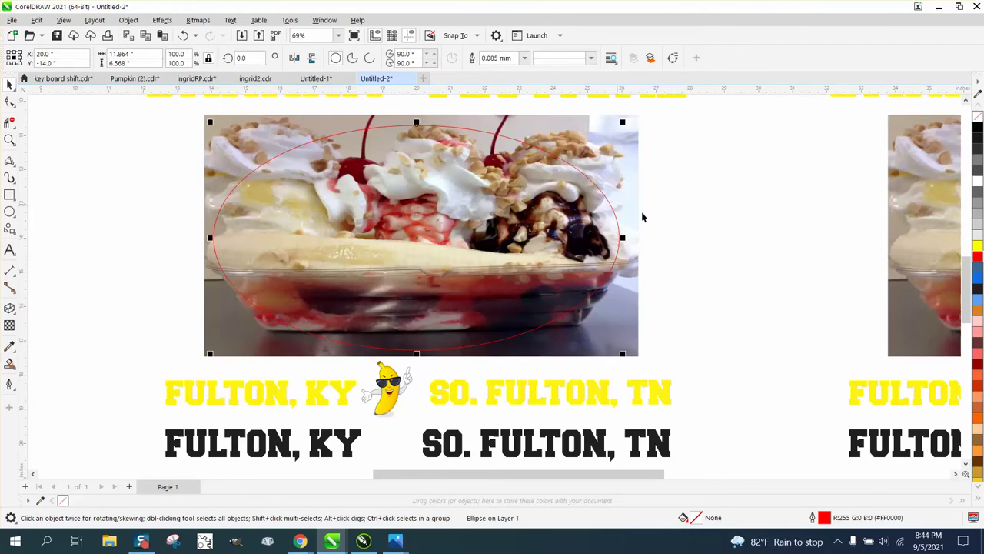
left_click_drag(620, 238, 637, 238)
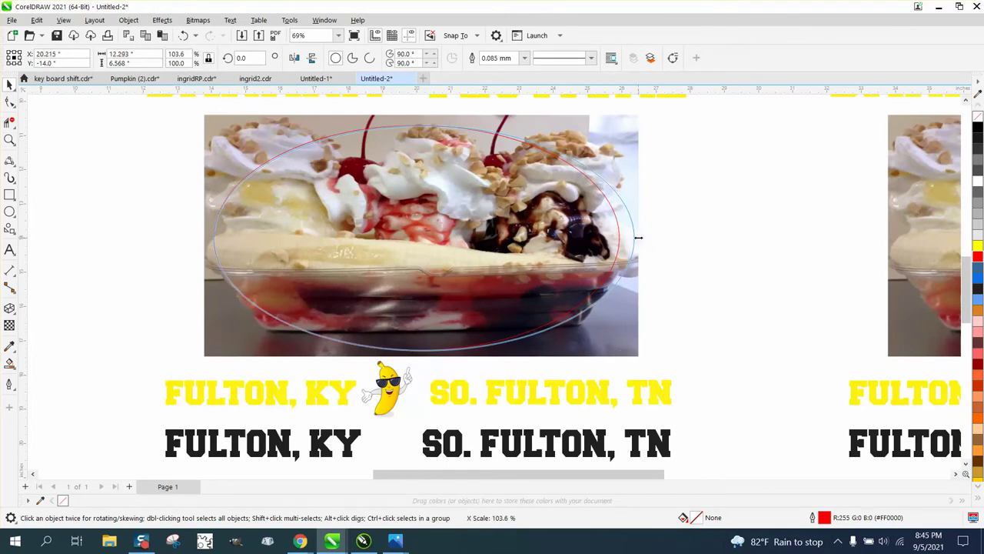
scroll(520, 197, "down", 1)
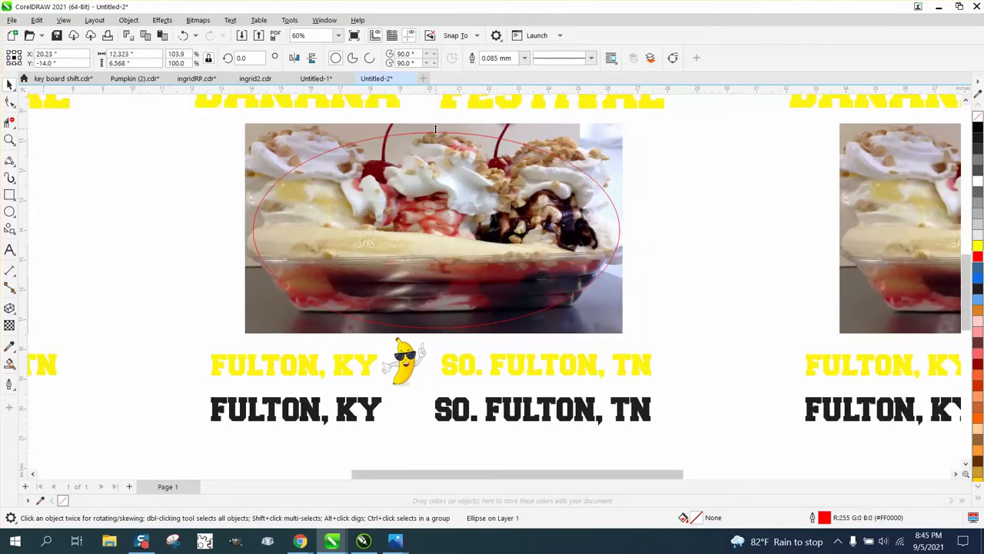
left_click_drag(436, 128, 432, 123)
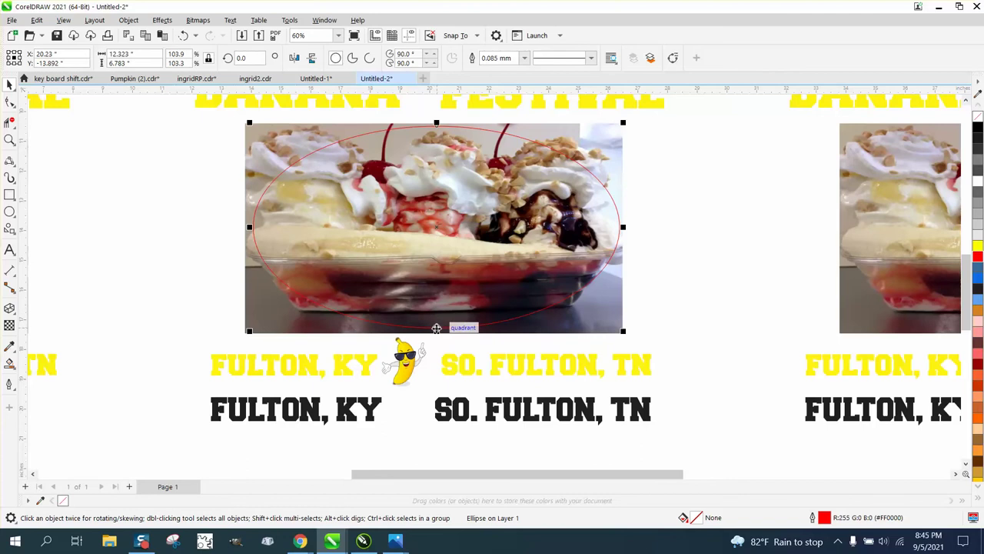
scroll(433, 319, "down", 1)
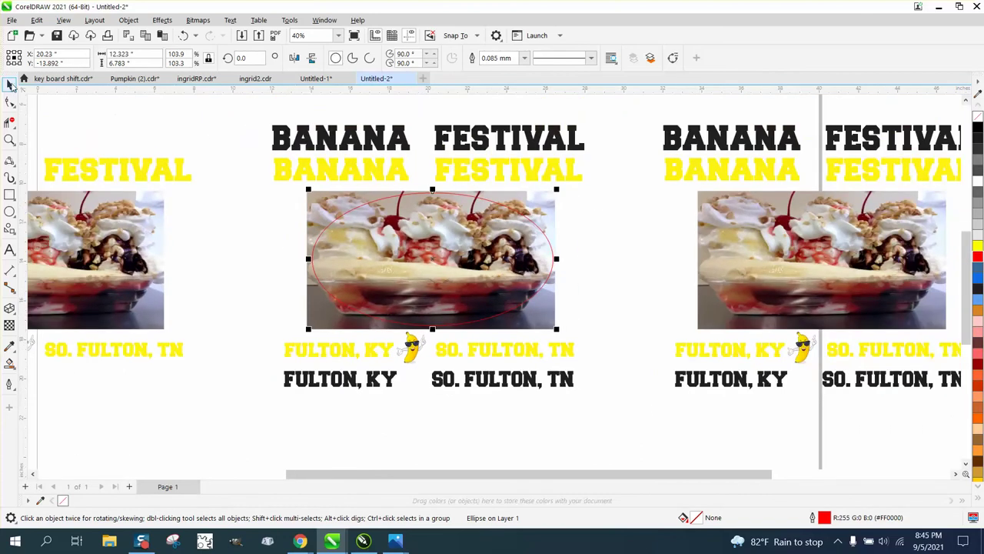
Step: Duplicate the middle design's title and photo objects below the page
left_click(219, 127)
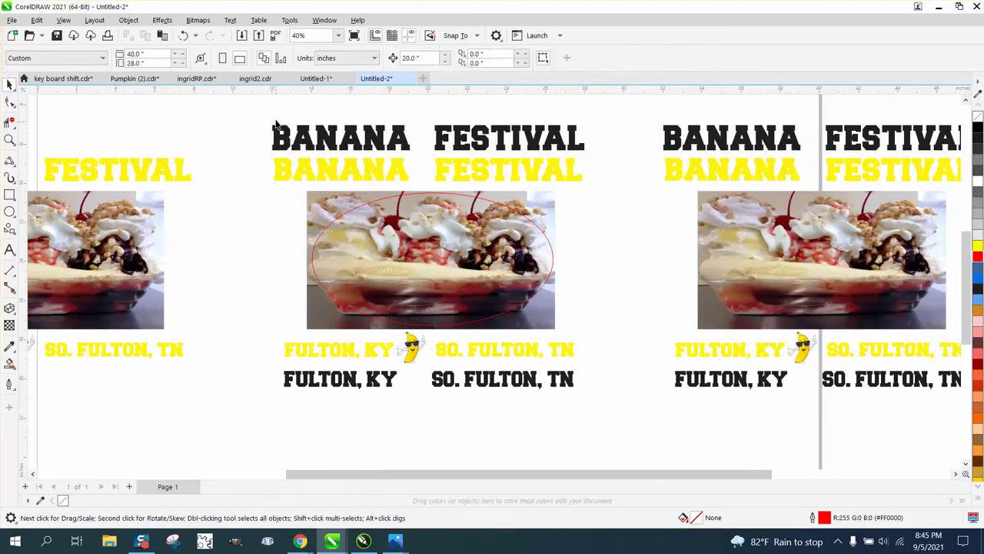
scroll(284, 170, "down", 1)
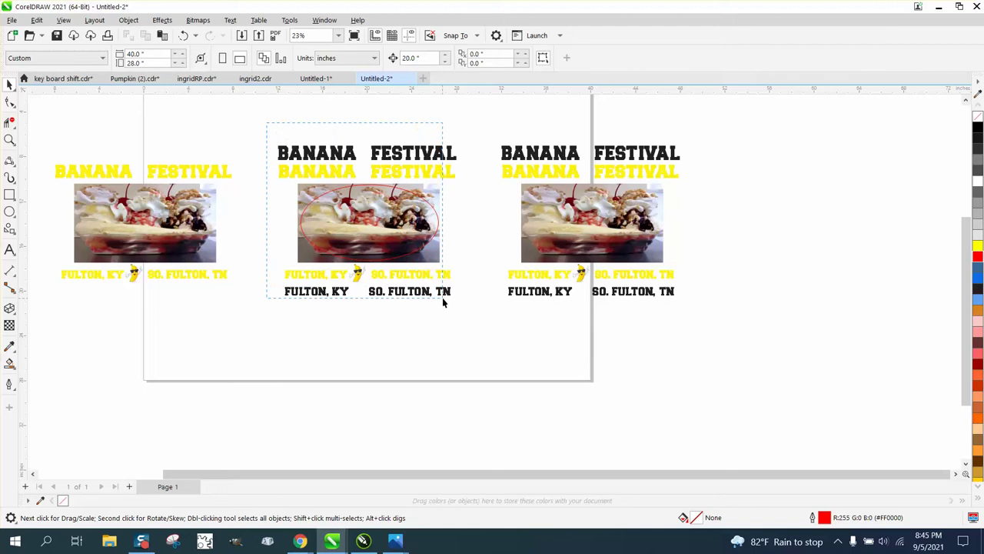
left_click_drag(443, 303, 482, 329)
key("ctrl+d")
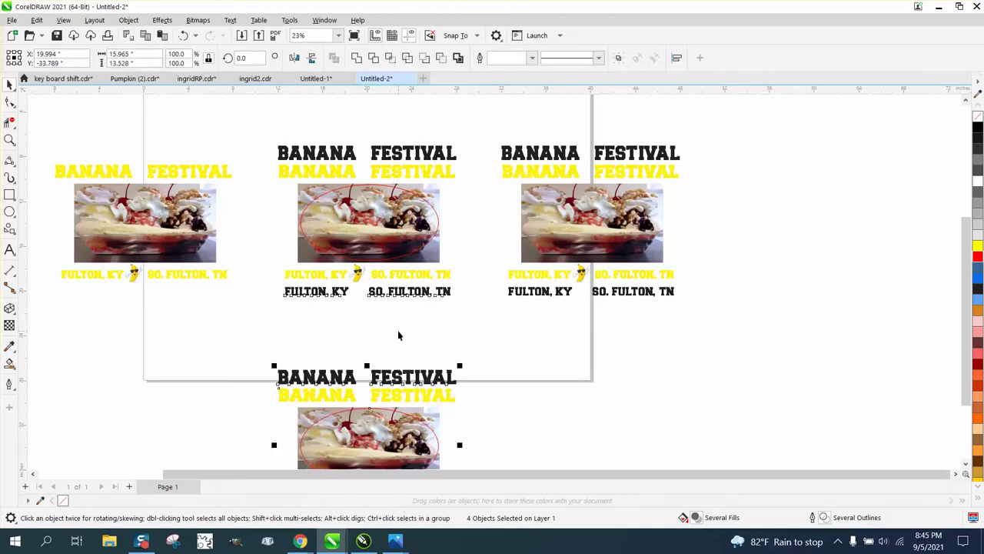
Step: Give the middle oval a solid black fill and remove its red outline
left_click(389, 258)
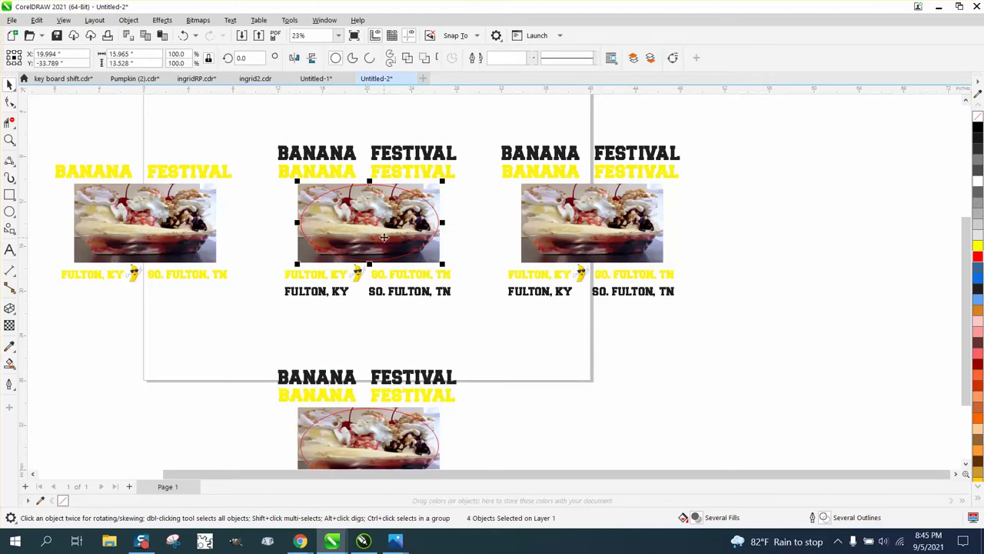
left_click(978, 135)
scroll(978, 134, "up", 1)
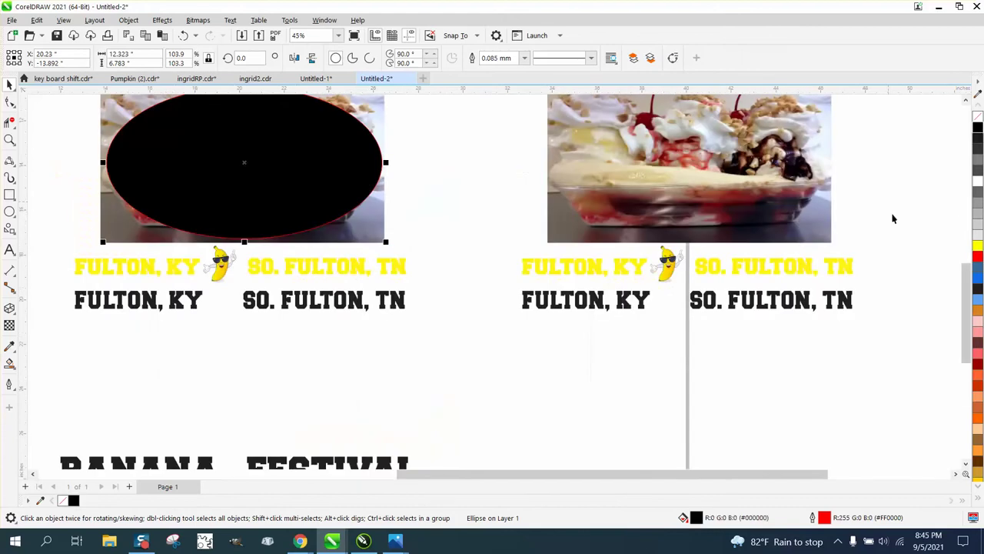
scroll(868, 281, "down", 1)
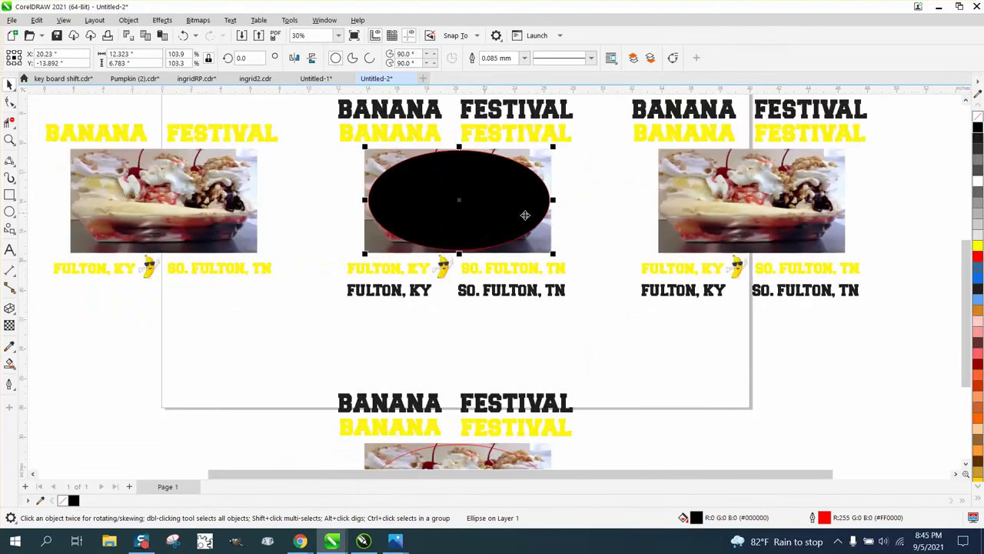
right_click(977, 116)
scroll(507, 329, "down", 1)
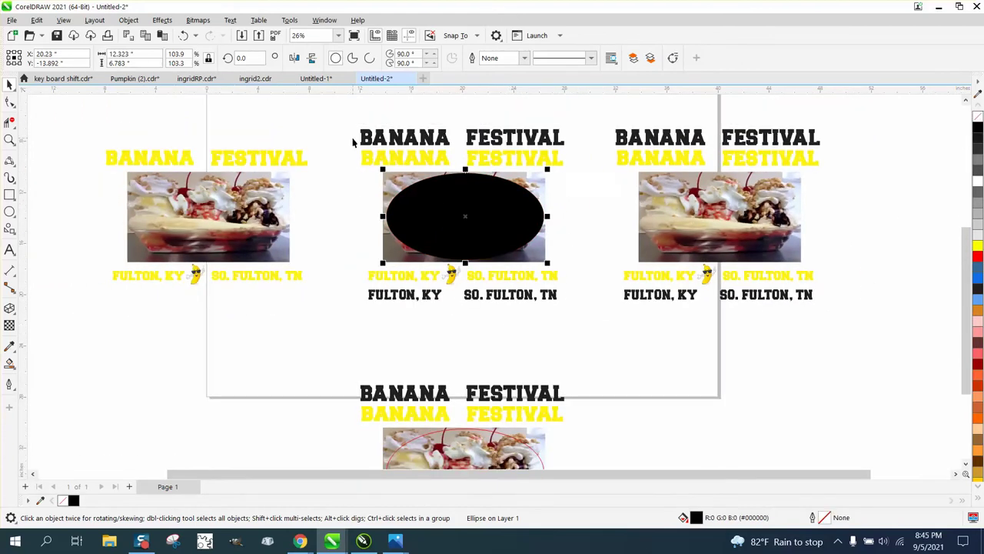
Step: Move the black BANANA FESTIVAL title and black city names to the lower right
left_click(394, 140)
left_click_drag(394, 140, 740, 366)
left_click_drag(484, 302, 807, 405)
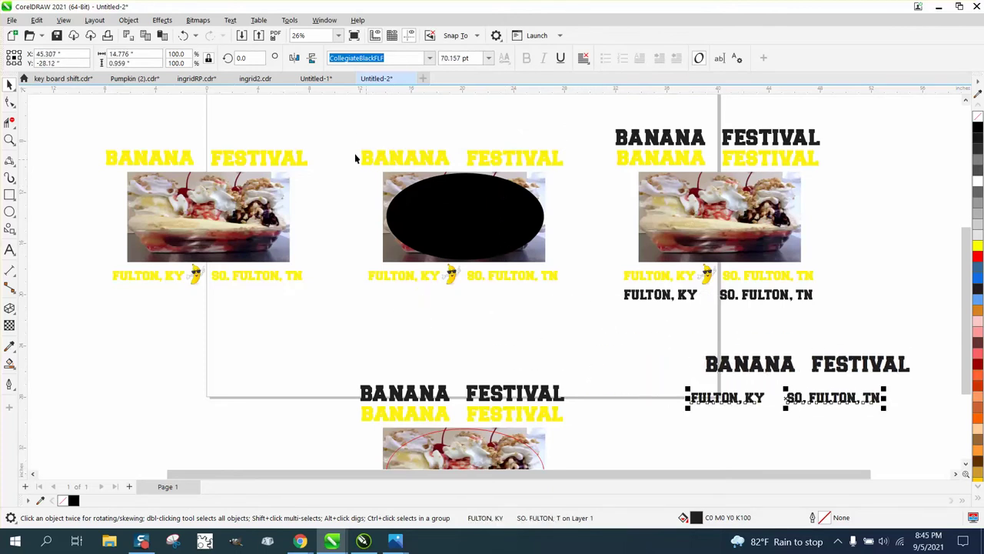
Step: Try Trim (undone) and Intersect on the oval and photo, dismissing the 'Nothing changed' errors
left_click_drag(338, 126, 408, 218)
left_click_drag(594, 305, 595, 303)
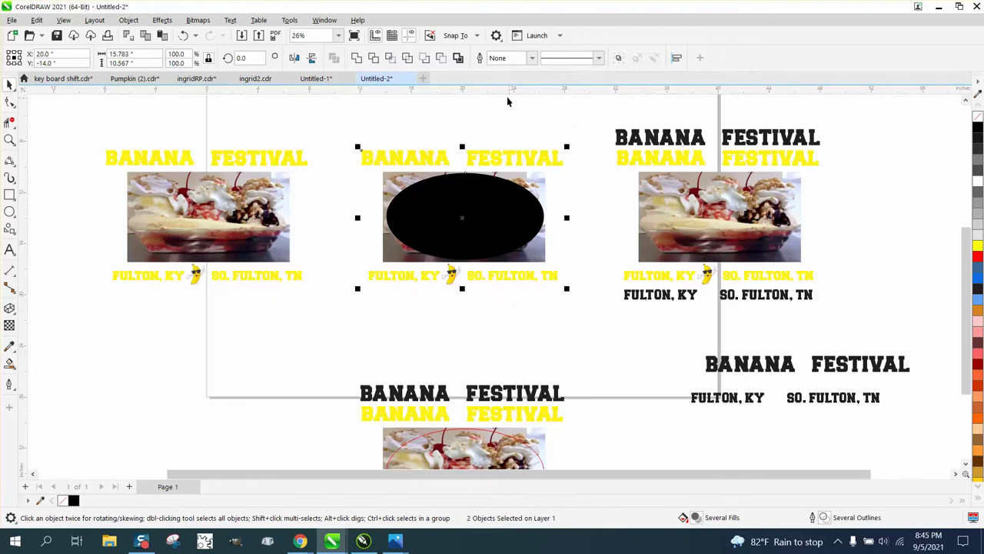
left_click(443, 61)
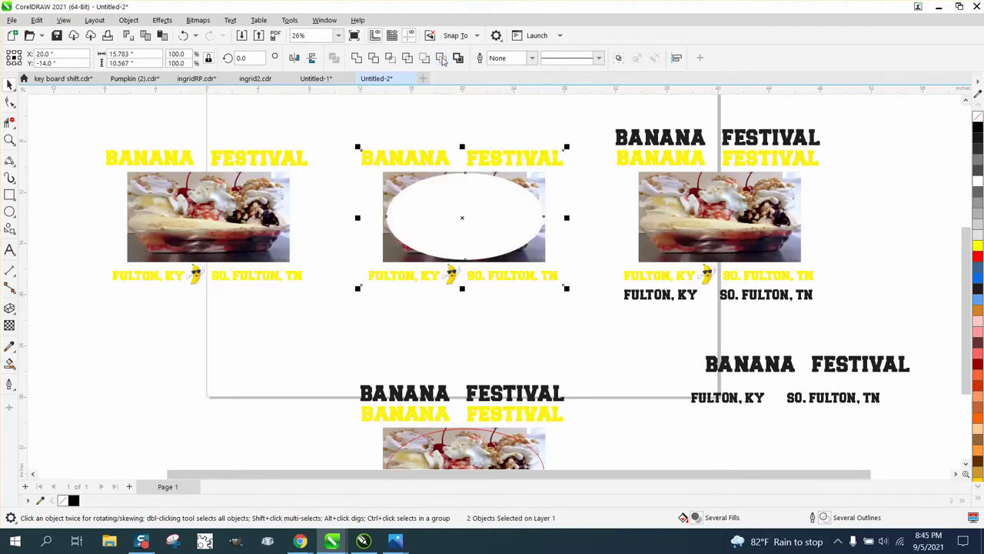
left_click(183, 35)
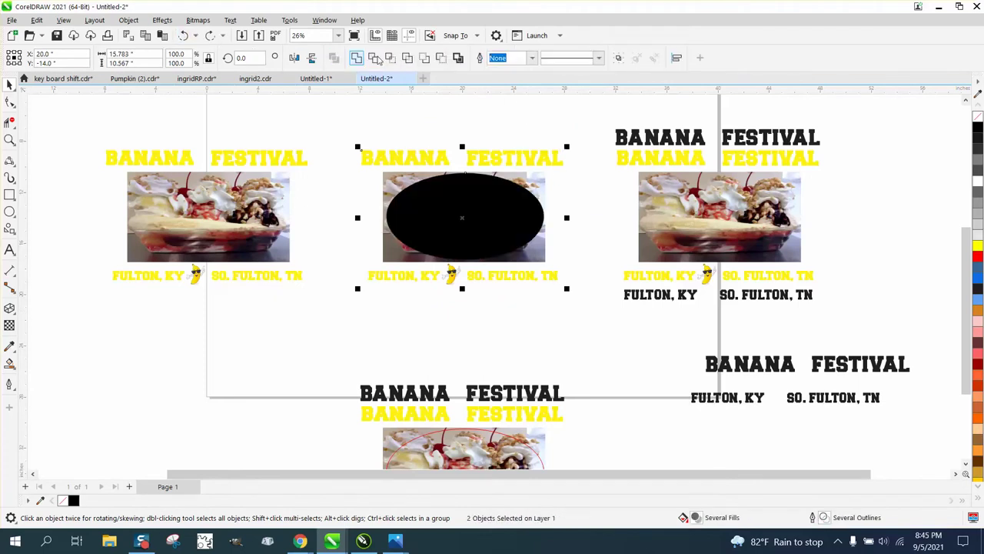
left_click(424, 60)
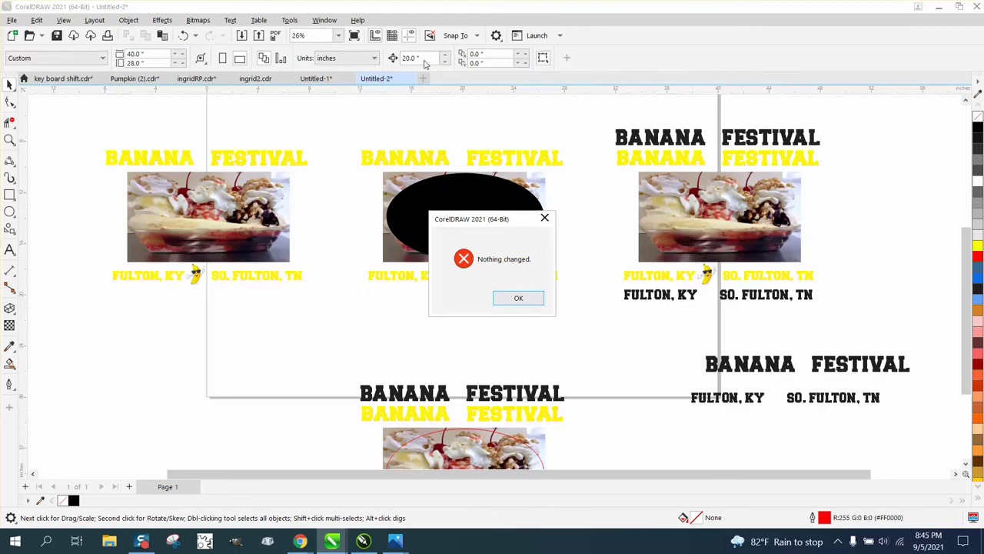
left_click(531, 301)
left_click_drag(347, 126, 589, 308)
left_click(424, 60)
left_click(529, 302)
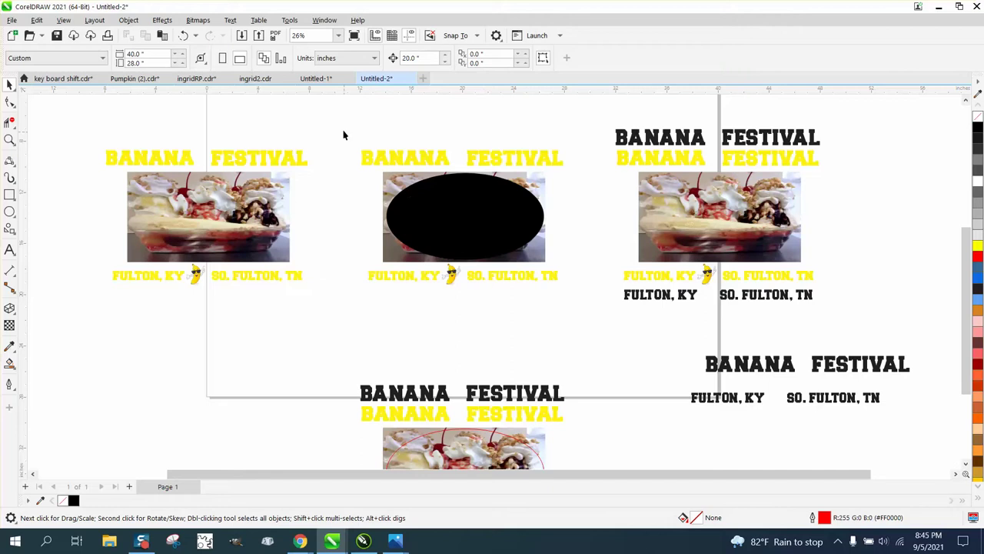
Step: Separate the oval-cropped photo from the black ellipse, delete the ellipse, and place the photo below the left design
left_click_drag(401, 210, 591, 302)
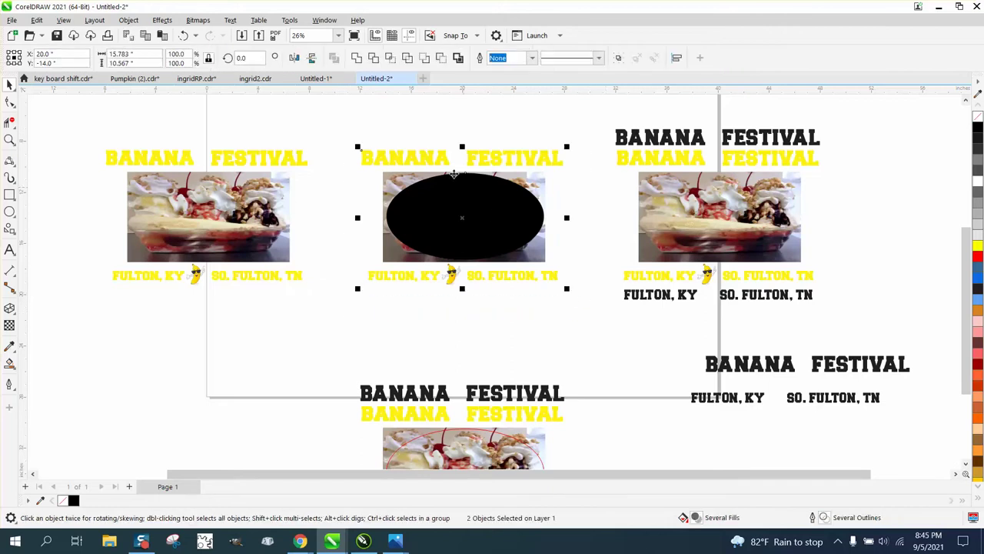
left_click(390, 60)
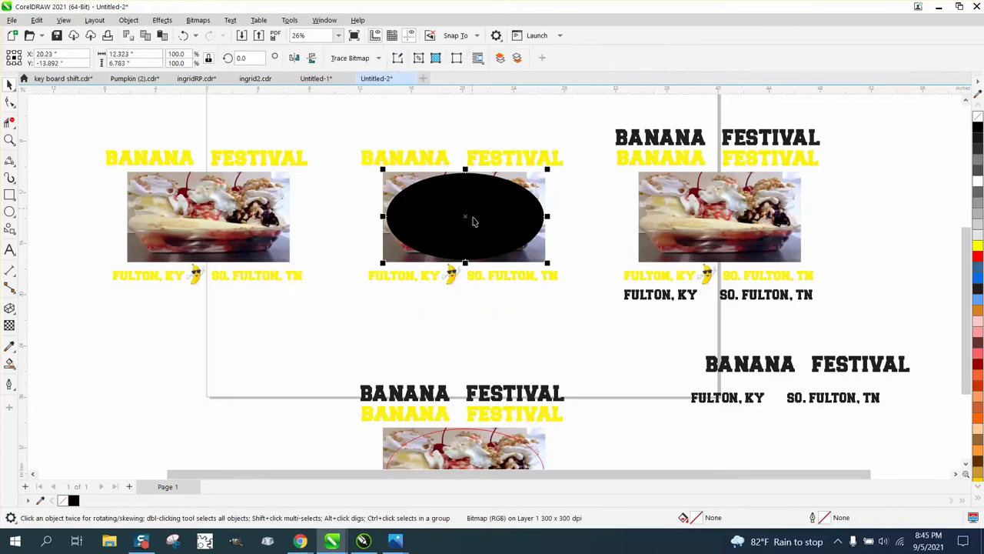
left_click_drag(473, 222, 283, 338)
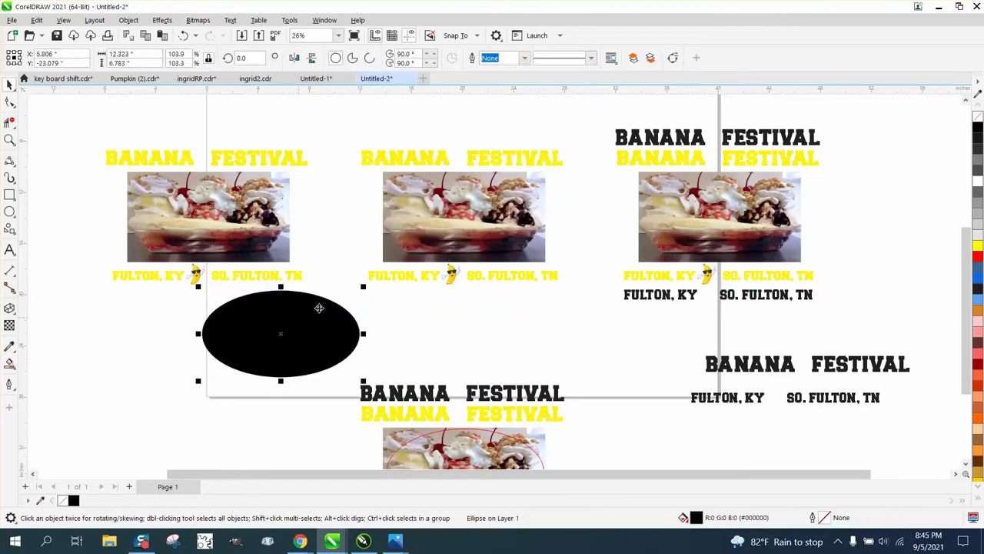
left_click_drag(446, 226, 533, 336)
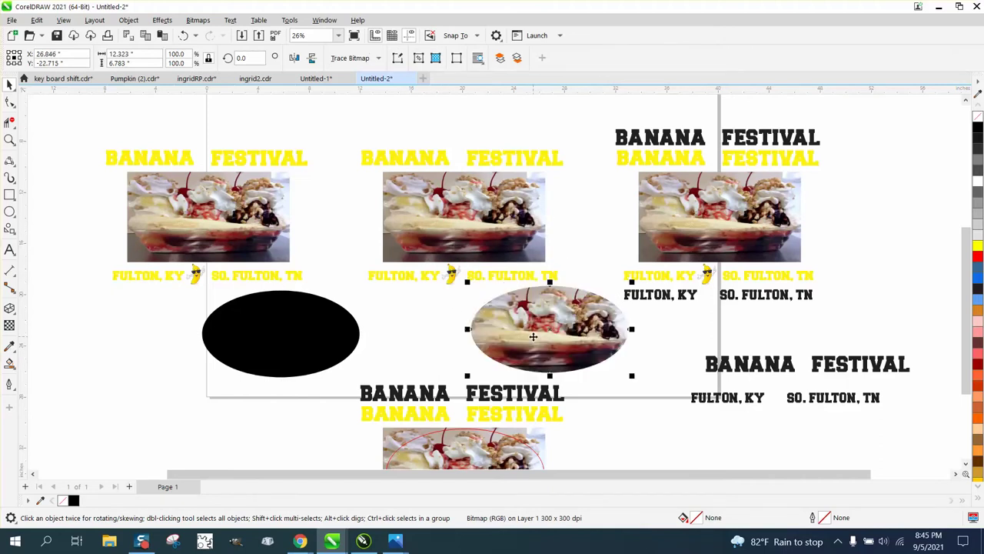
left_click(319, 325)
key("Delete")
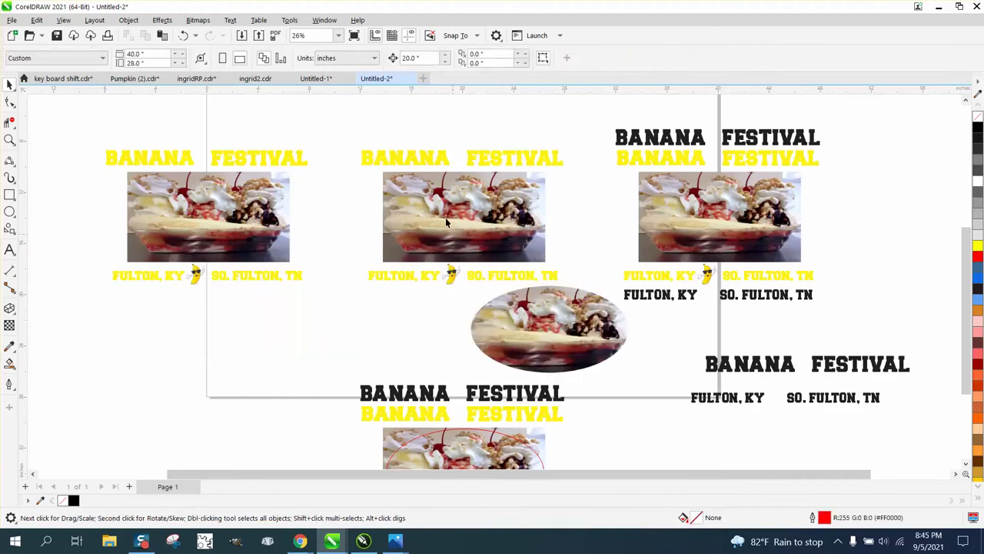
left_click_drag(547, 323, 266, 333)
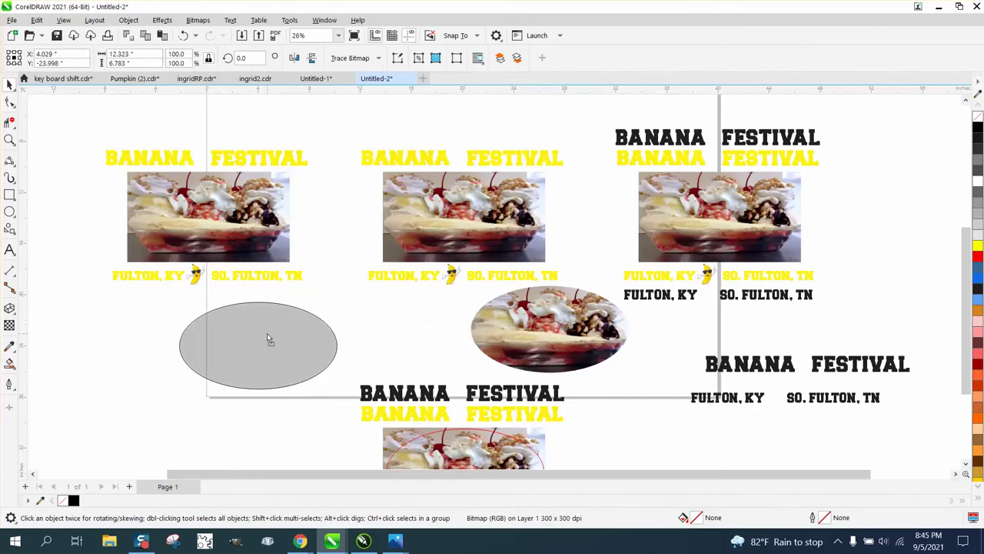
left_click(452, 280)
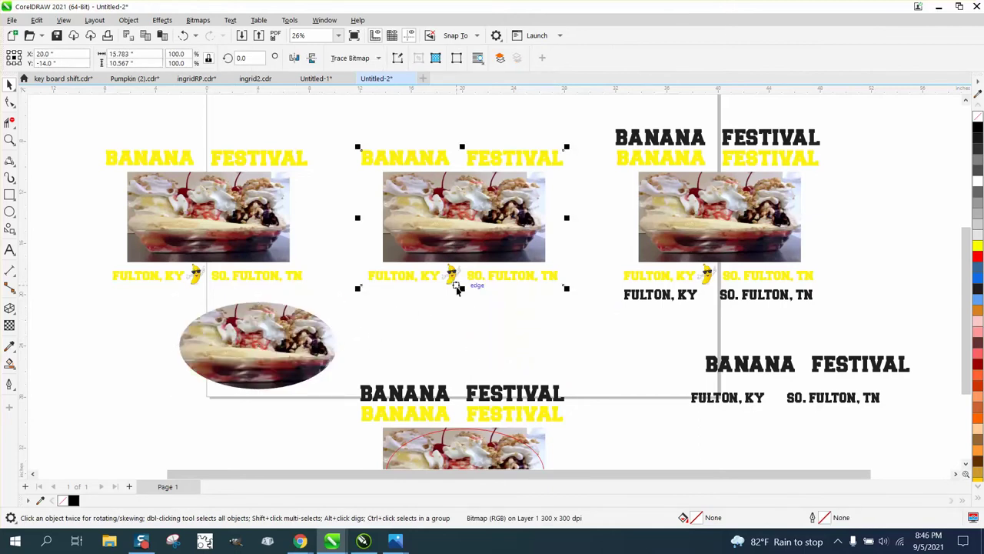
Step: Crop the middle design to a tight box around the sunglasses banana mascot
left_click(9, 139)
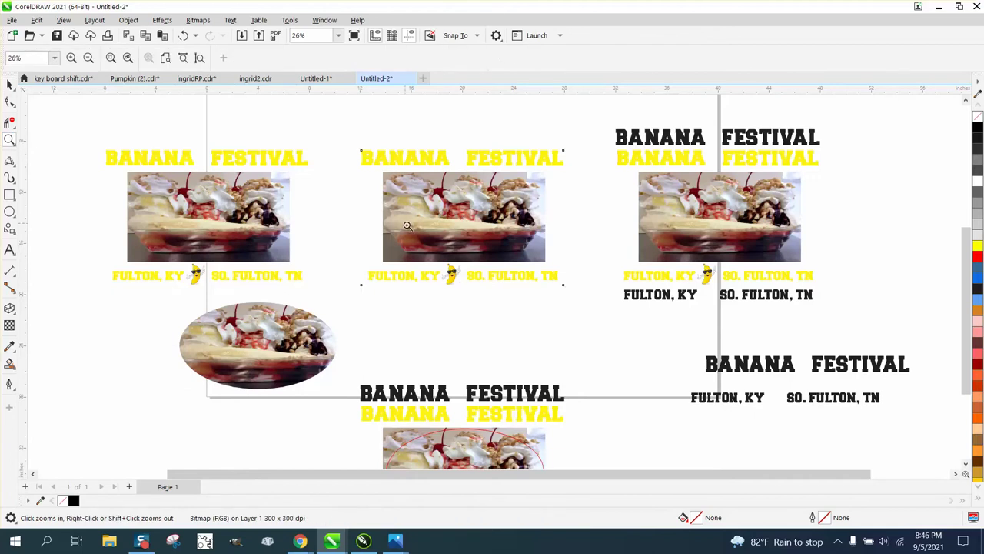
left_click_drag(422, 255, 505, 292)
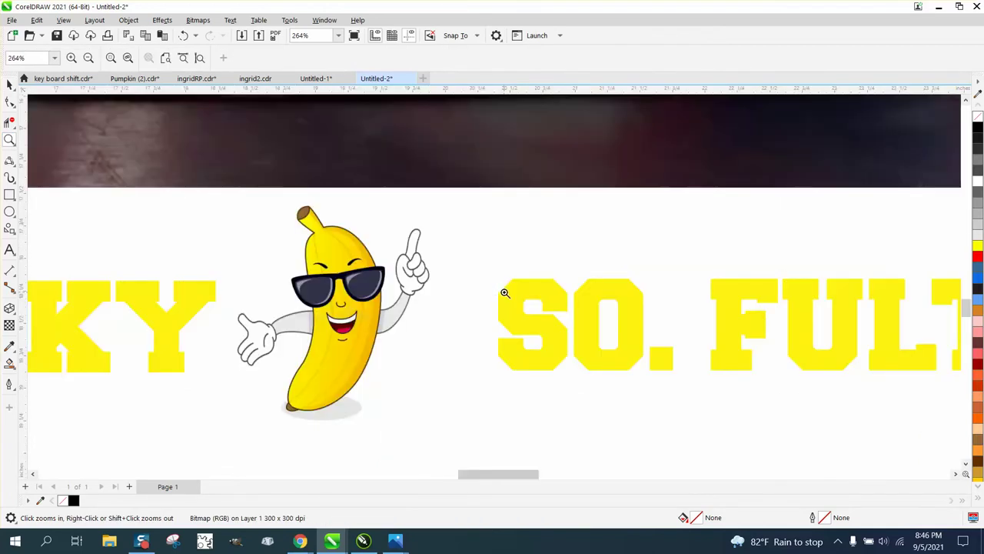
scroll(505, 293, "down", 5)
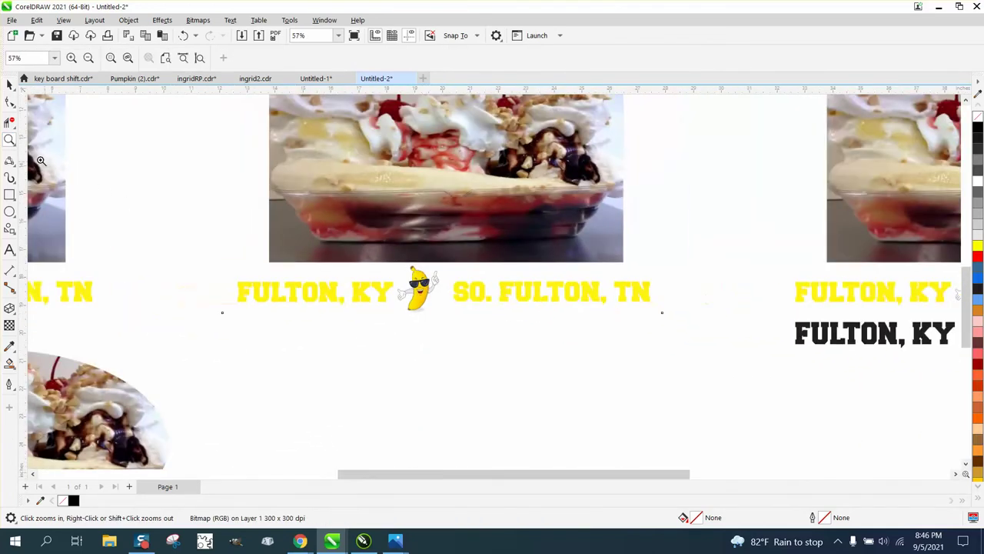
left_click(9, 85)
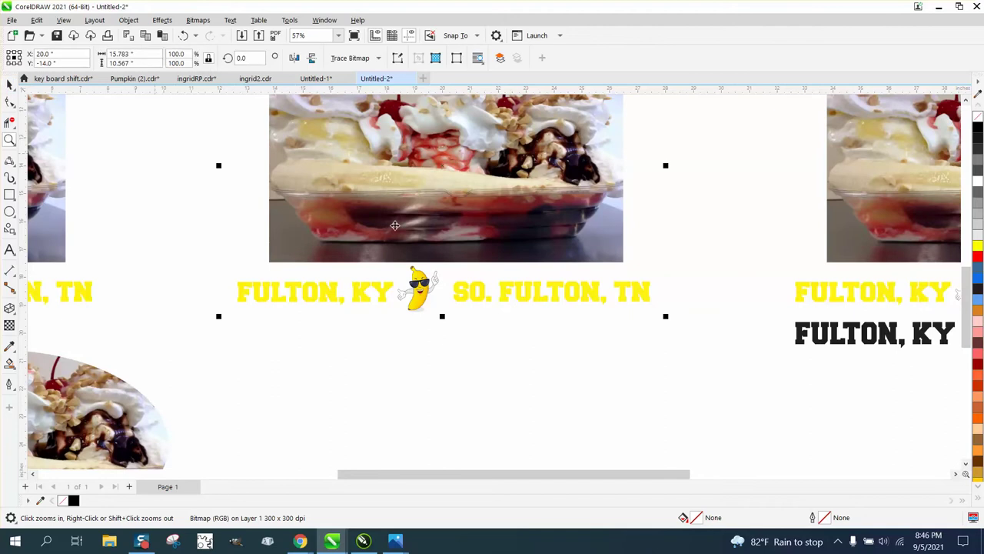
key("space")
left_click(423, 231)
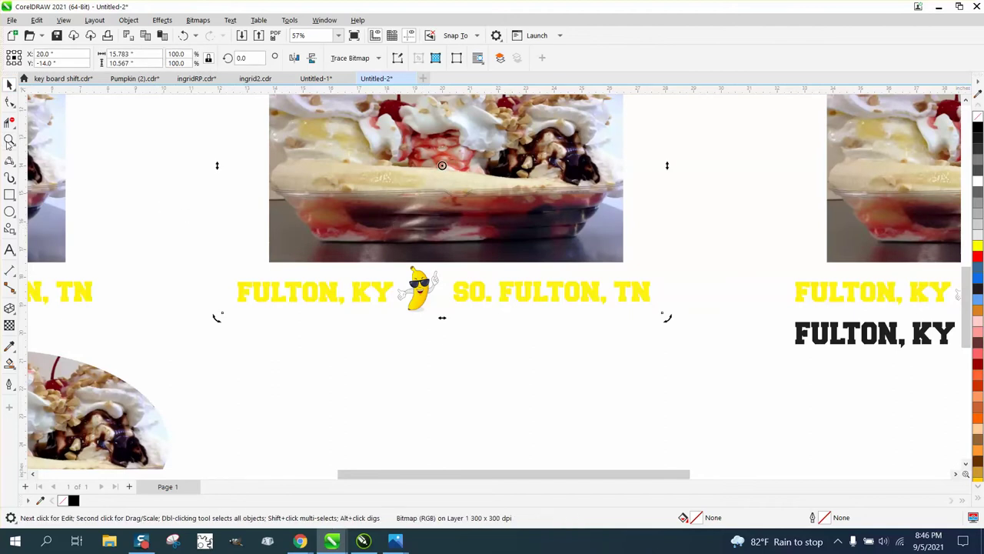
left_click(15, 128)
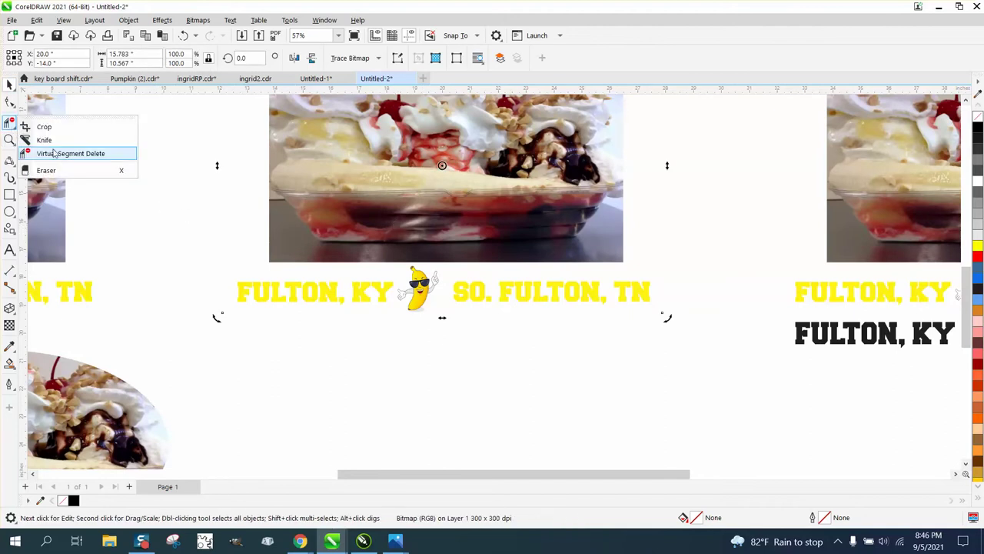
left_click(44, 127)
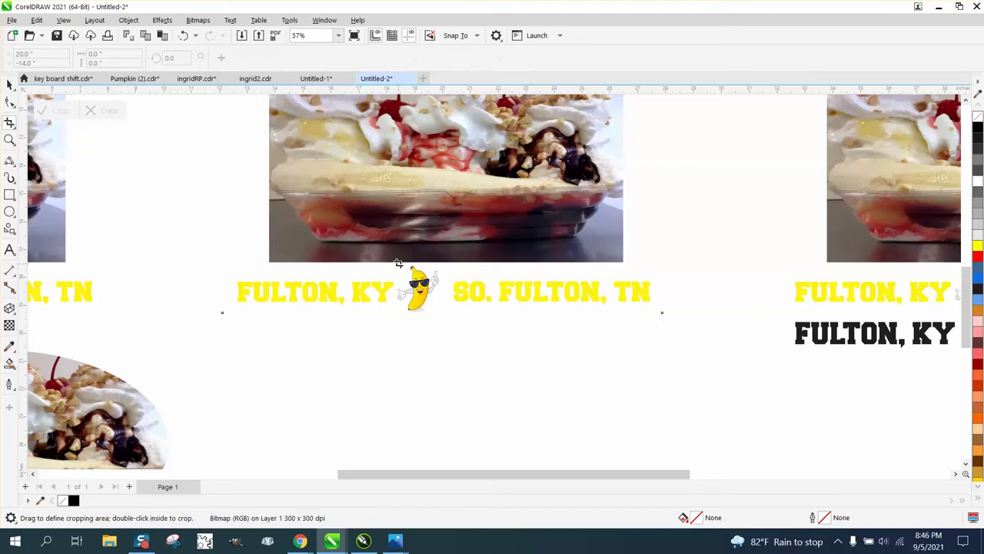
left_click_drag(398, 262, 443, 319)
left_click_drag(399, 291, 391, 290)
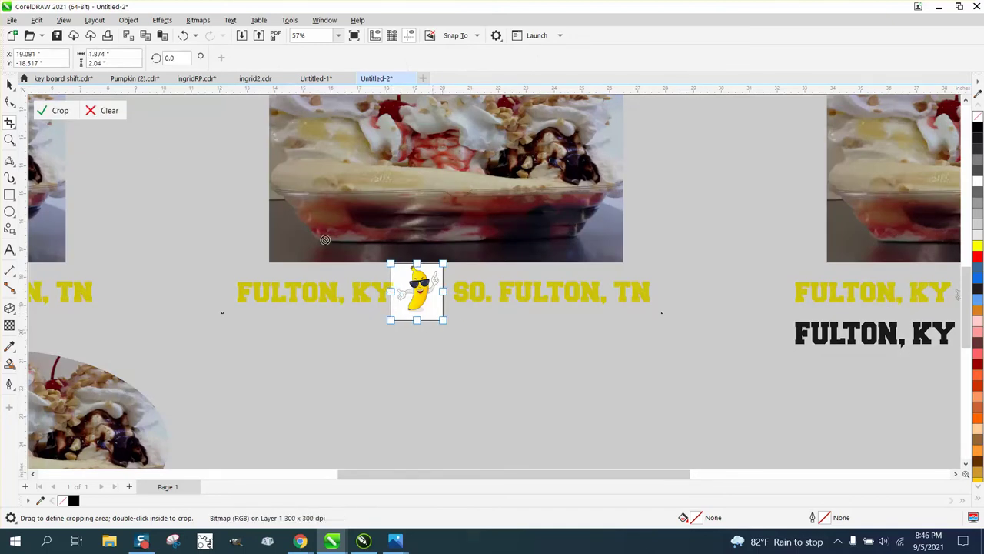
left_click(65, 113)
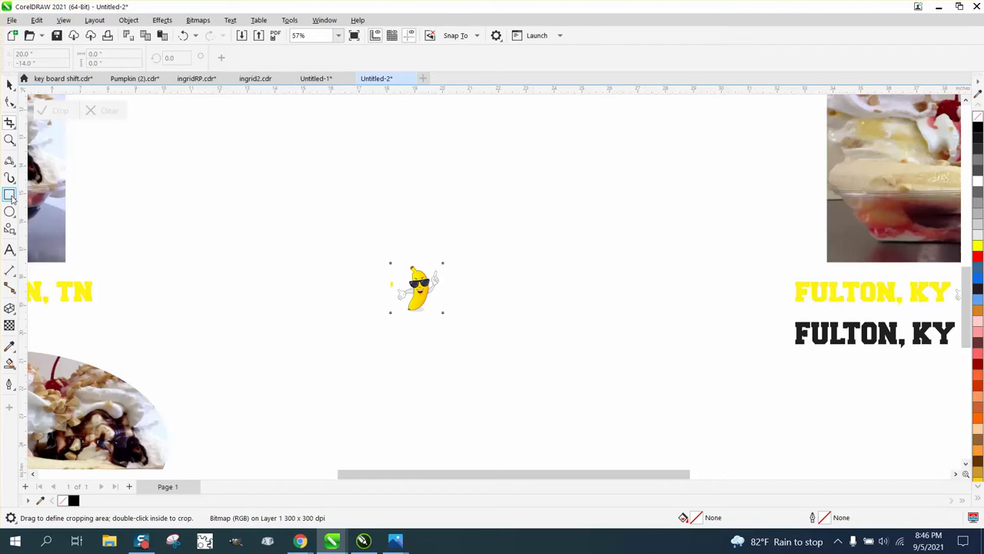
Step: Draw a red-filled rectangle around the banana mascot and send it to the back of the page
left_click(10, 196)
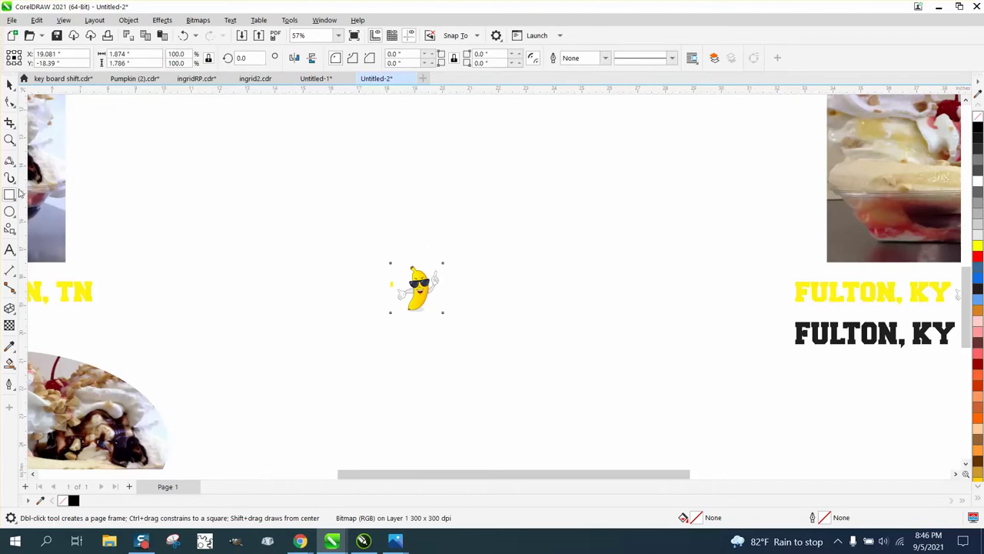
left_click_drag(367, 244, 479, 339)
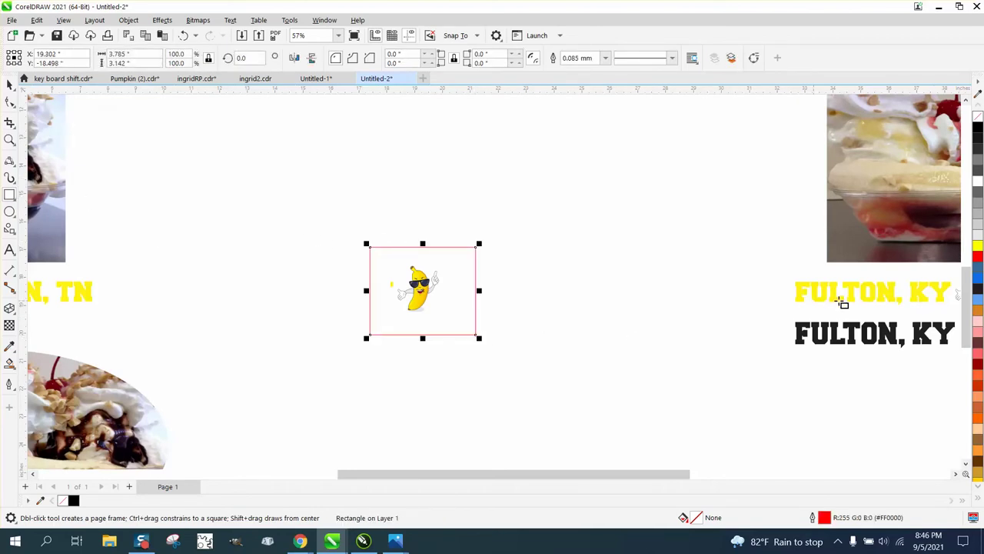
left_click(978, 257)
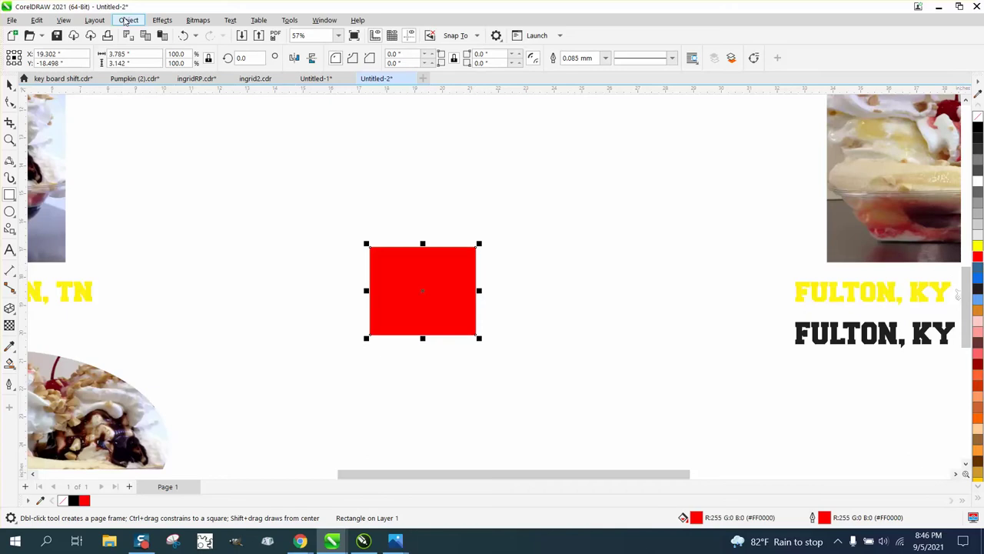
left_click(128, 20)
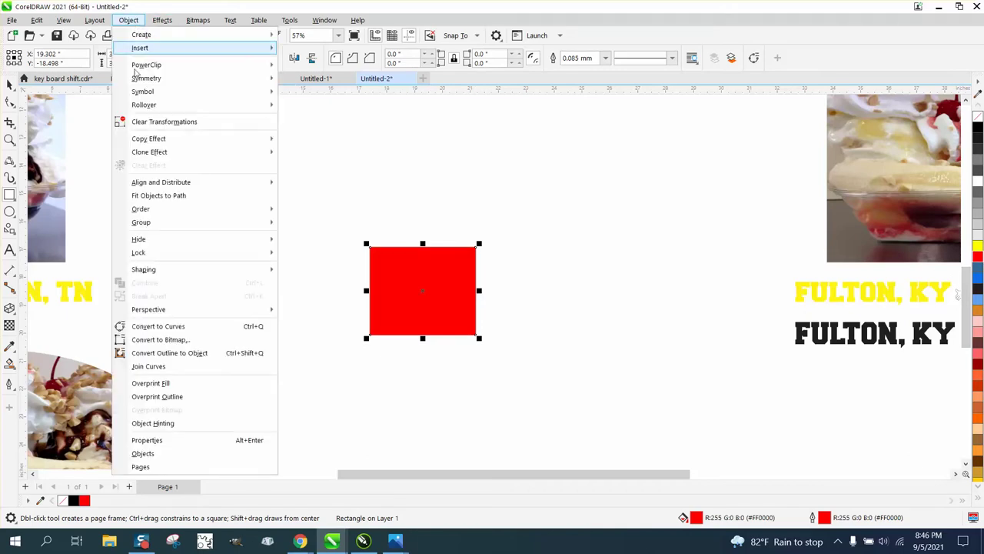
mouse_move(182, 216)
left_click(291, 223)
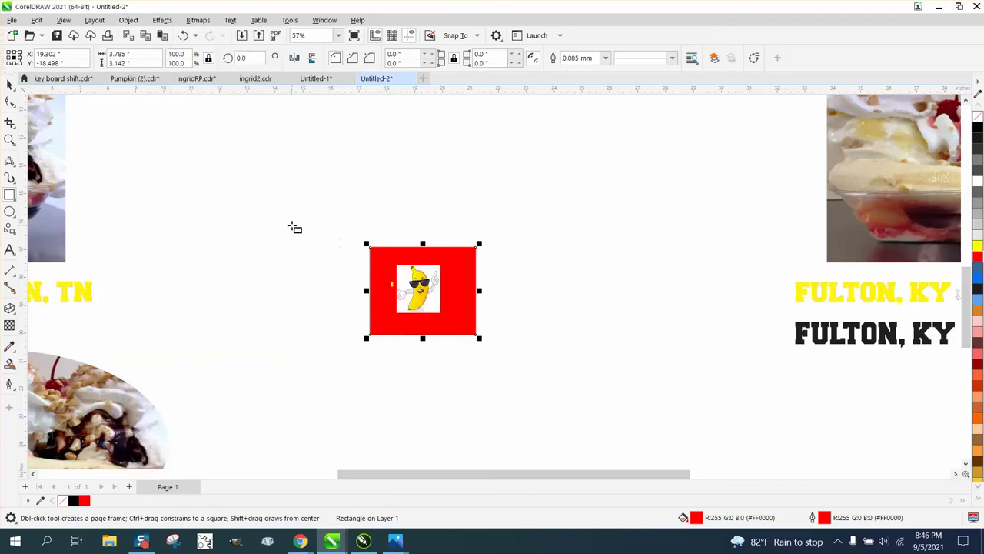
left_click(9, 139)
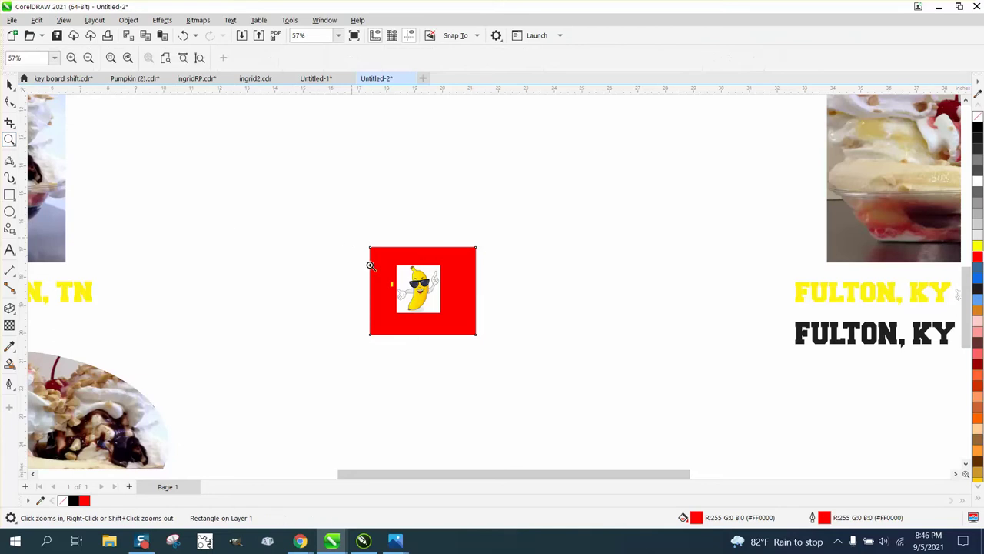
left_click_drag(372, 266, 561, 384)
left_click(9, 85)
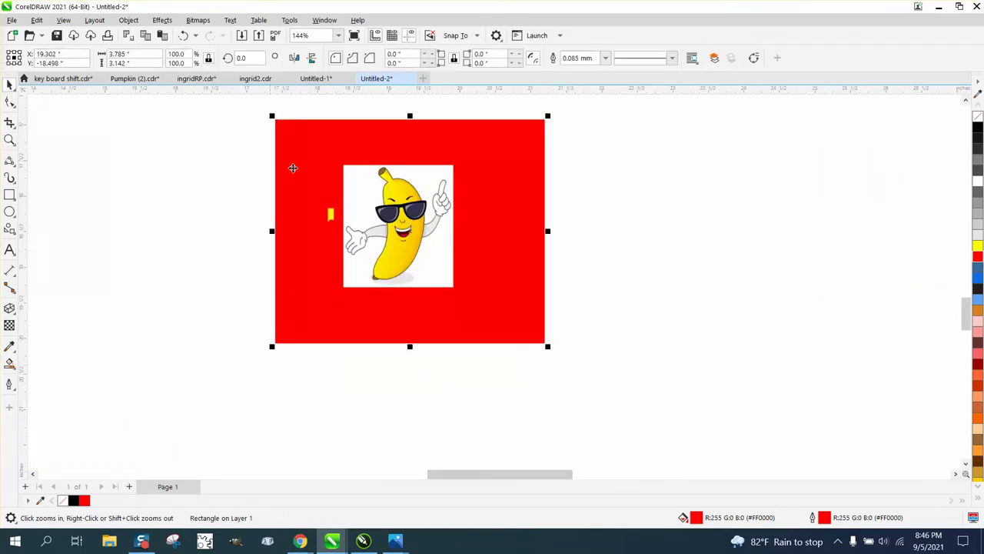
Step: Select the banana mascot image, briefly checking the Bitmaps menu and the calculator
left_click(335, 206)
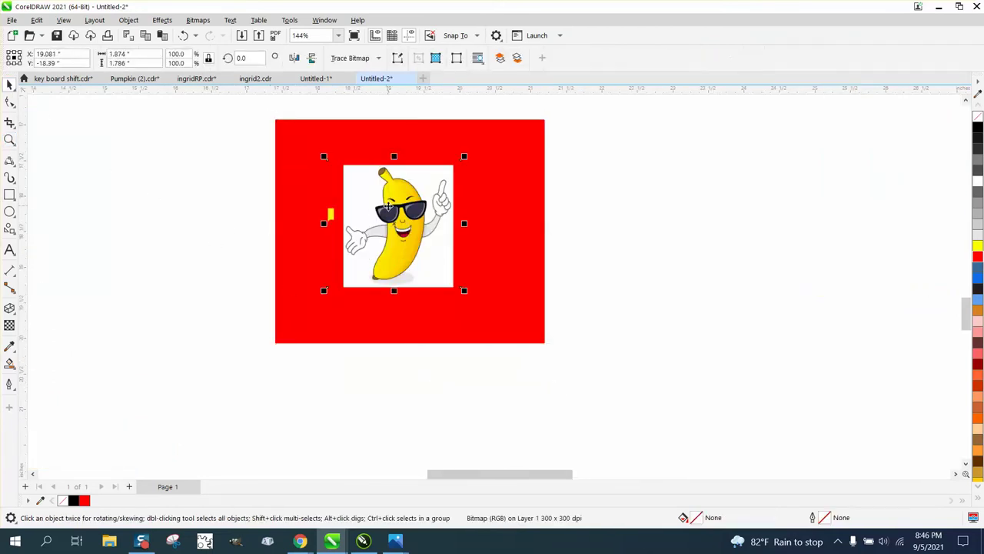
left_click(198, 21)
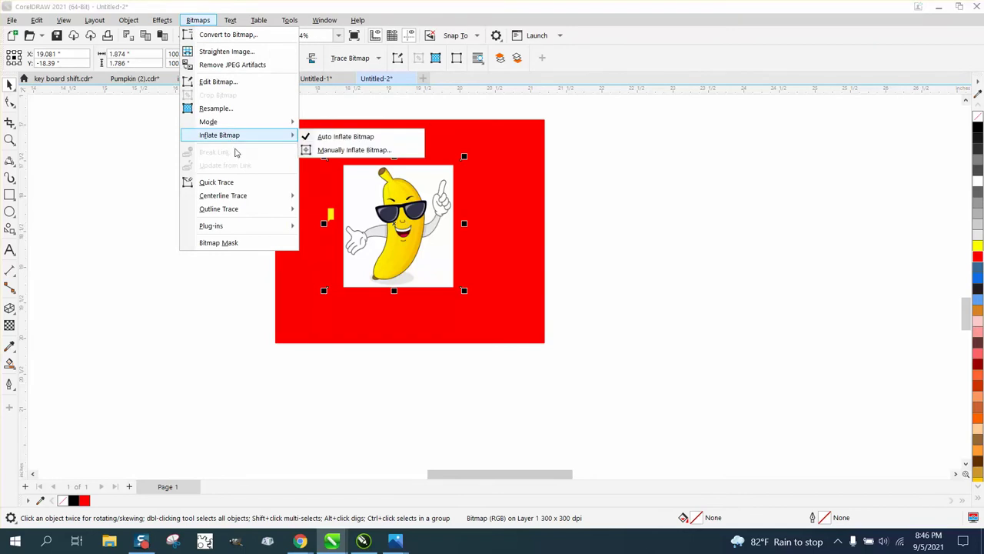
left_click(128, 146)
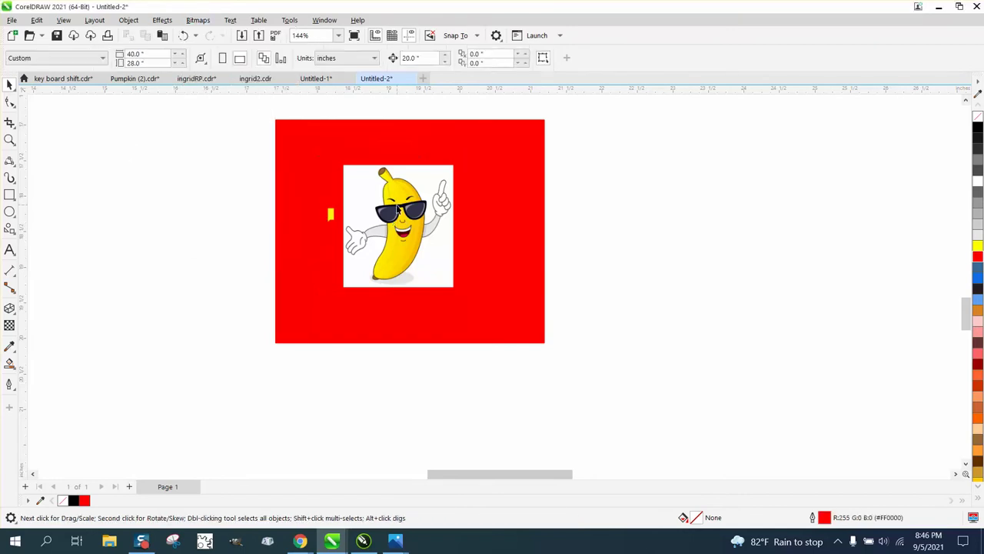
left_click(397, 208)
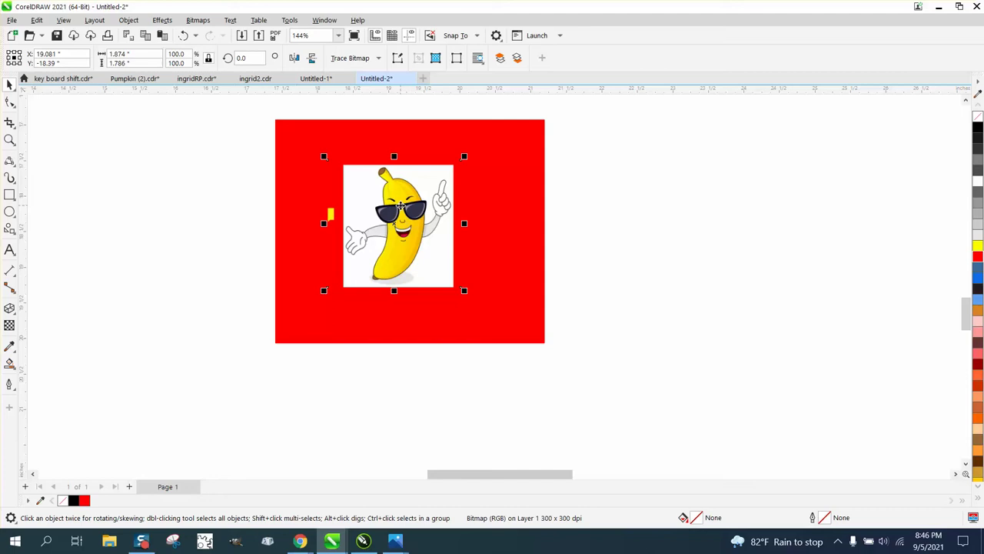
scroll(508, 183, "down", 5)
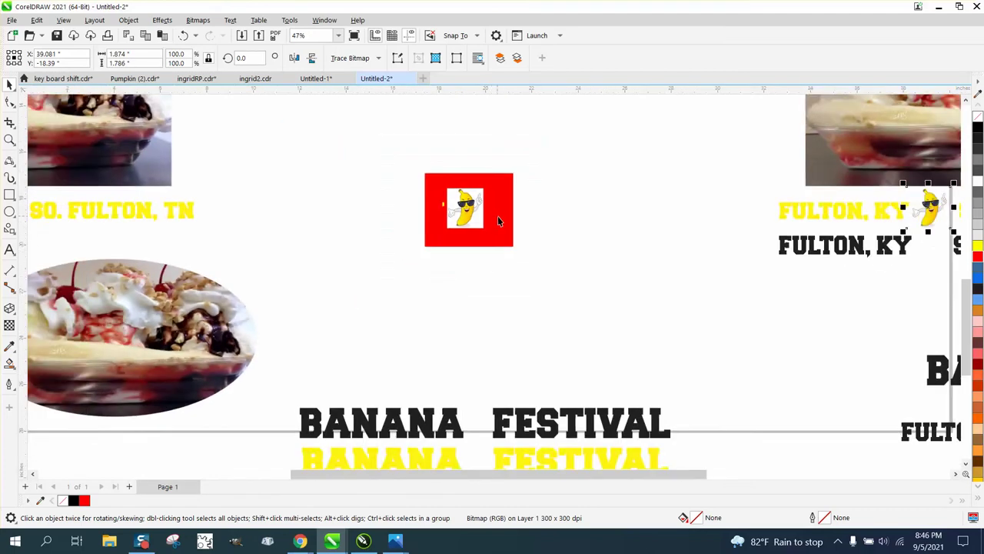
scroll(500, 220, "down", 1)
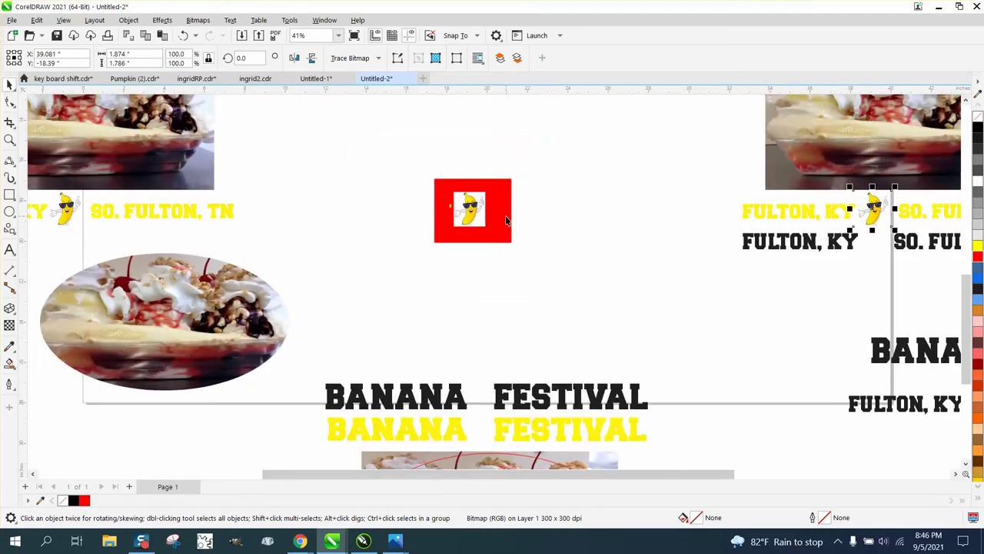
key("XF86Calculator")
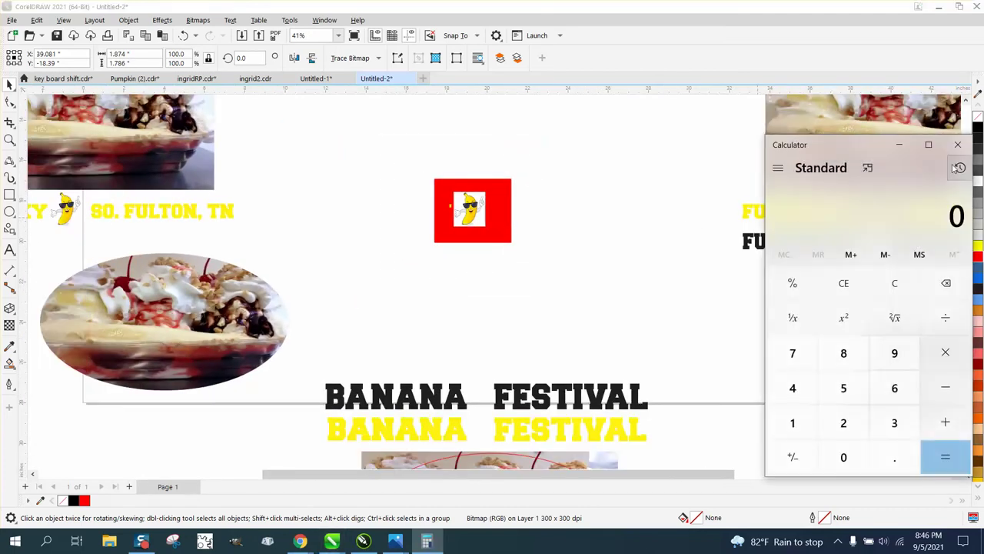
left_click(957, 145)
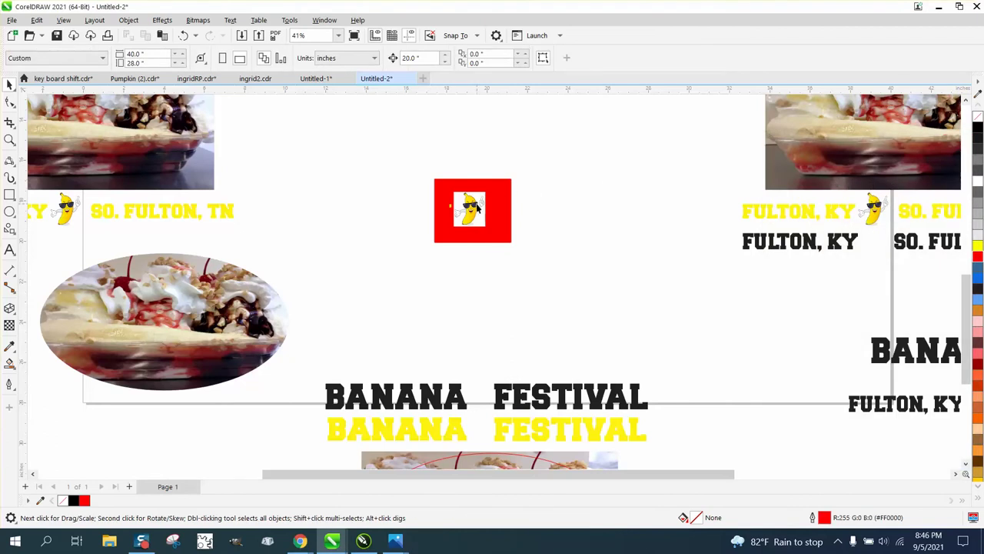
Step: Duplicate the red-square banana mascot and nudge the copy to the right
left_click(449, 192)
left_click(339, 129)
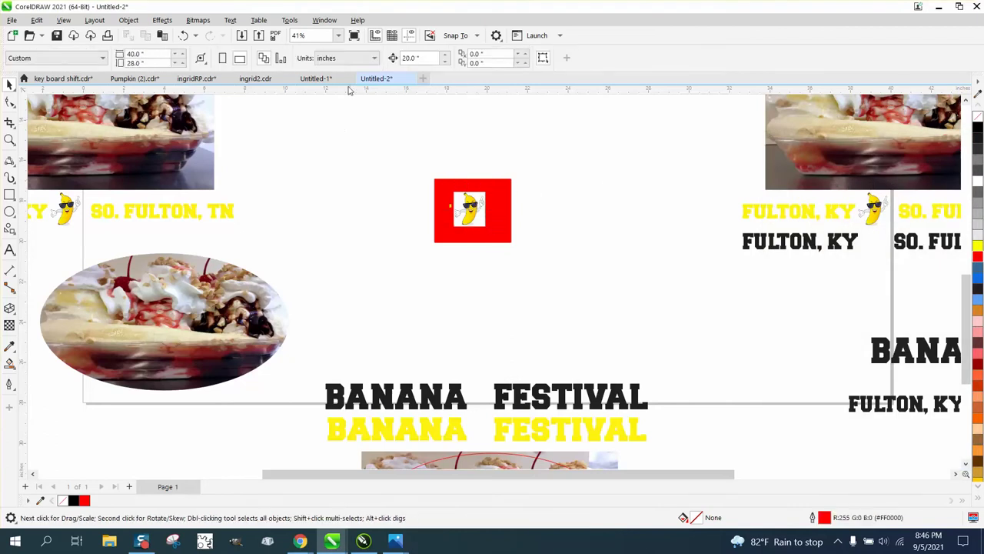
double_click(423, 58)
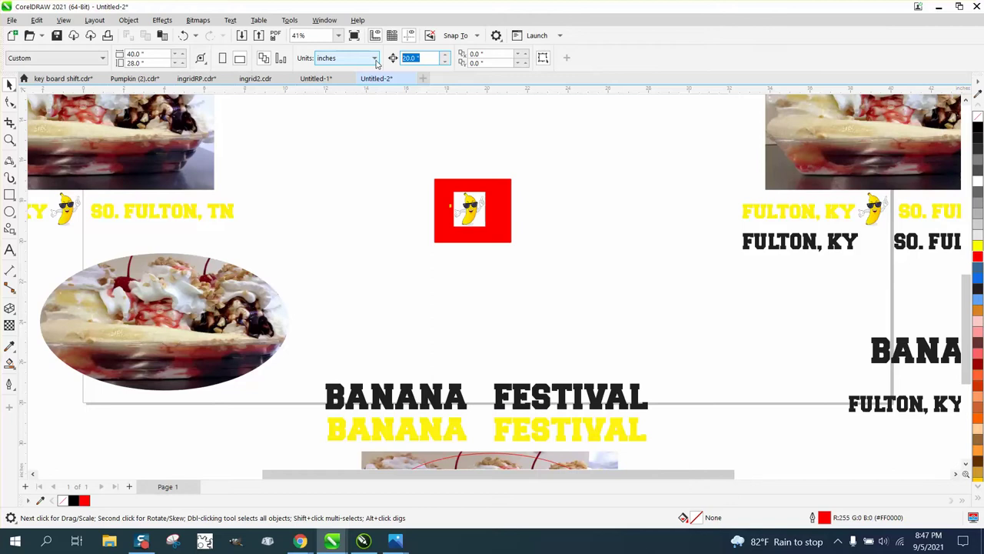
left_click(477, 218)
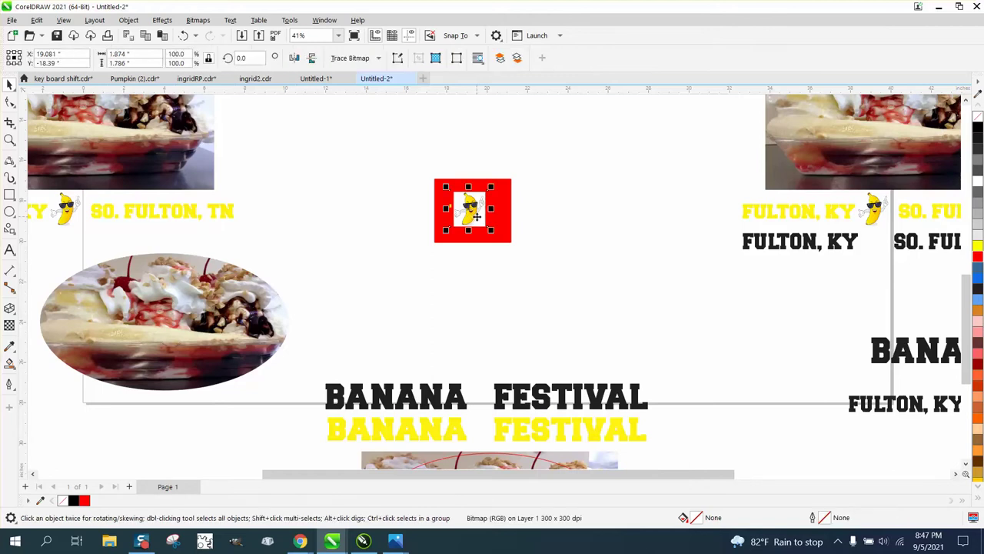
key("ctrl+d")
key("Right")
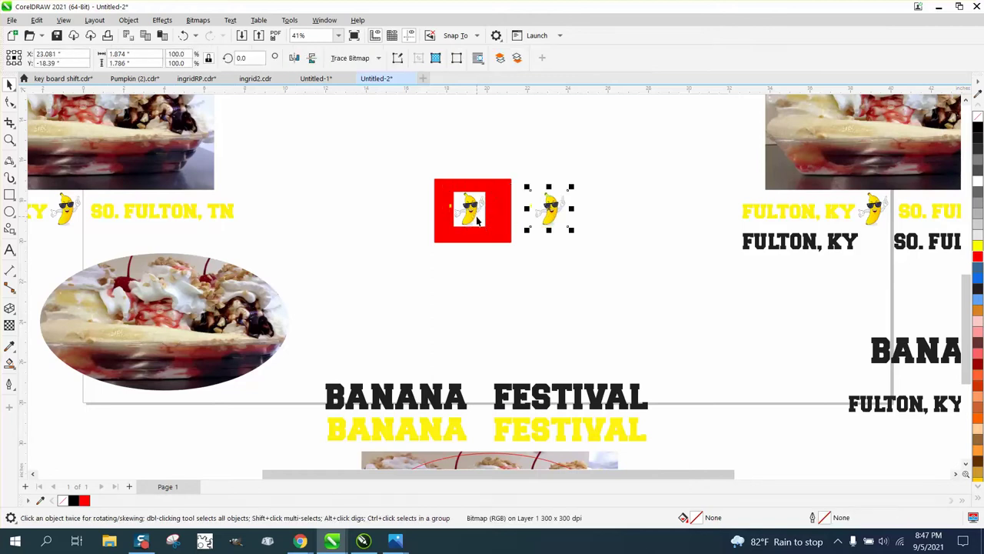
Step: Convert the red-square banana mascot to a bitmap with Convert to Bitmap
left_click(10, 139)
left_click_drag(434, 180, 587, 264)
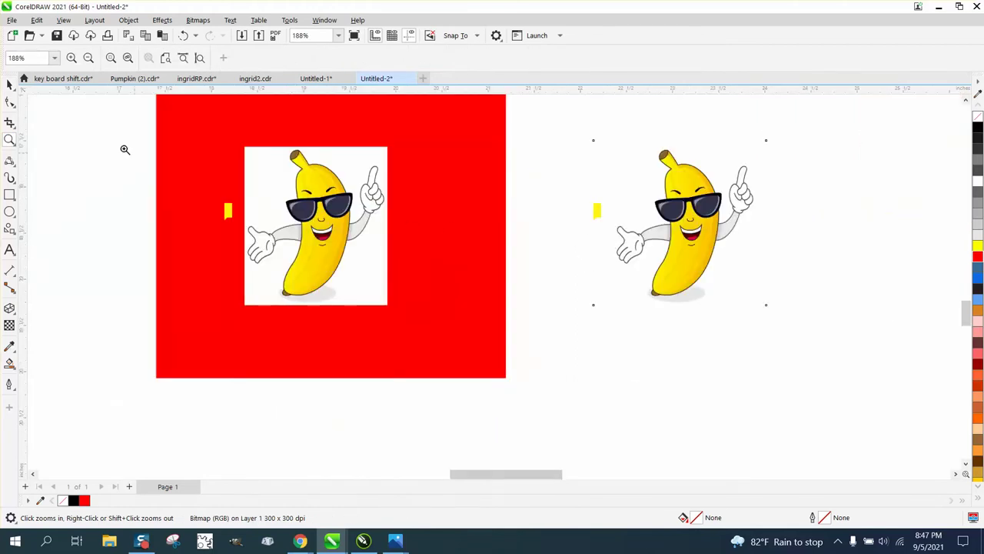
left_click(7, 83)
left_click(258, 159)
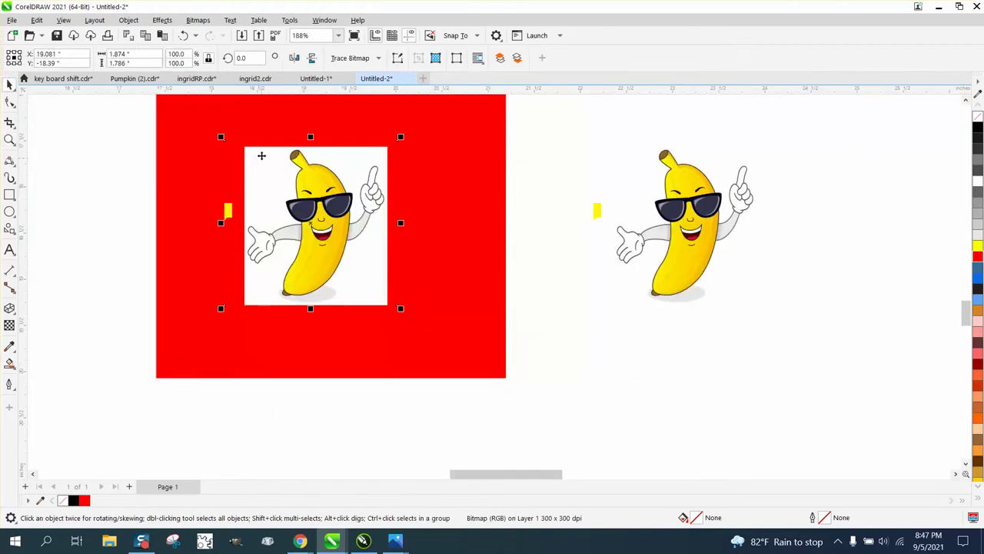
left_click(200, 21)
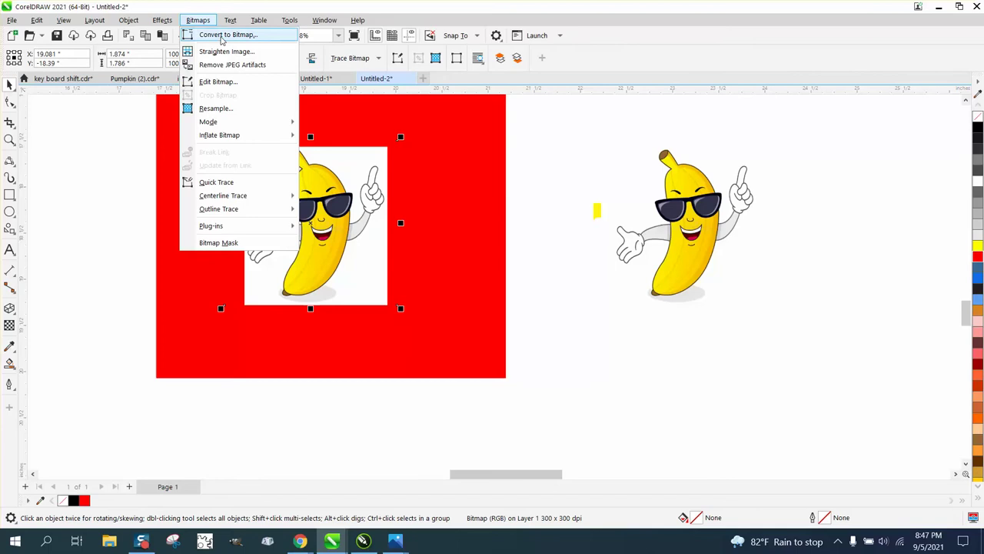
left_click(224, 35)
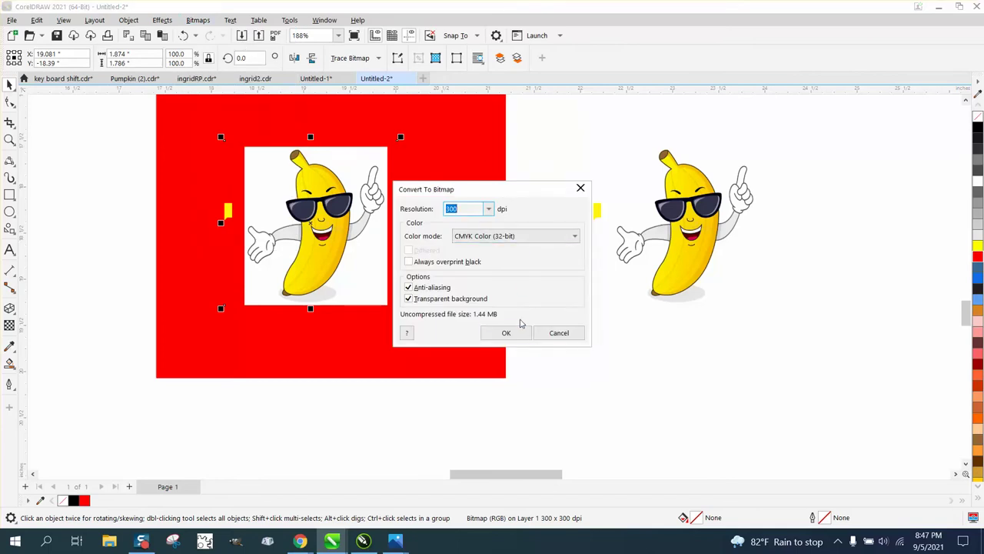
left_click(513, 333)
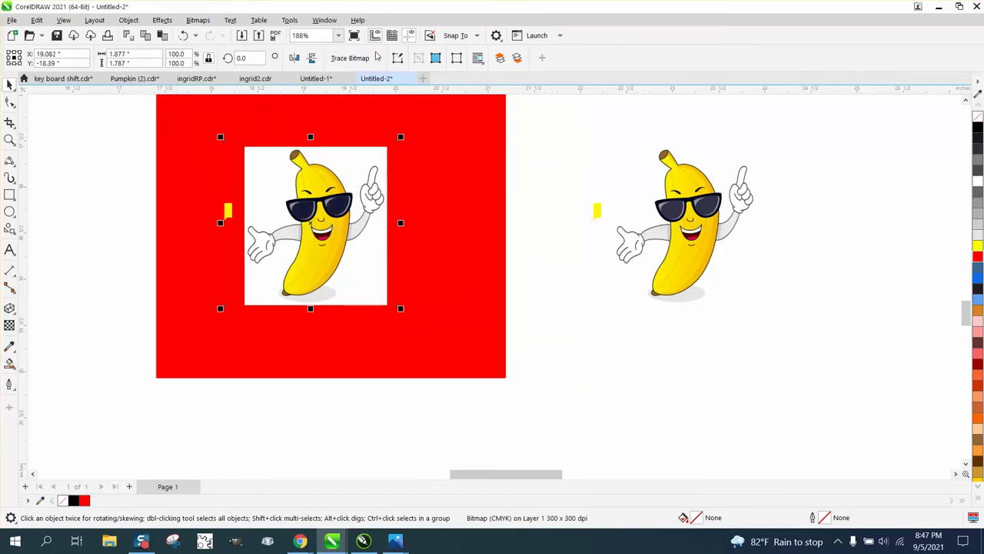
Step: Outline-trace the banana as Clipart in PowerTRACE, producing a 36-object vector group
left_click(379, 59)
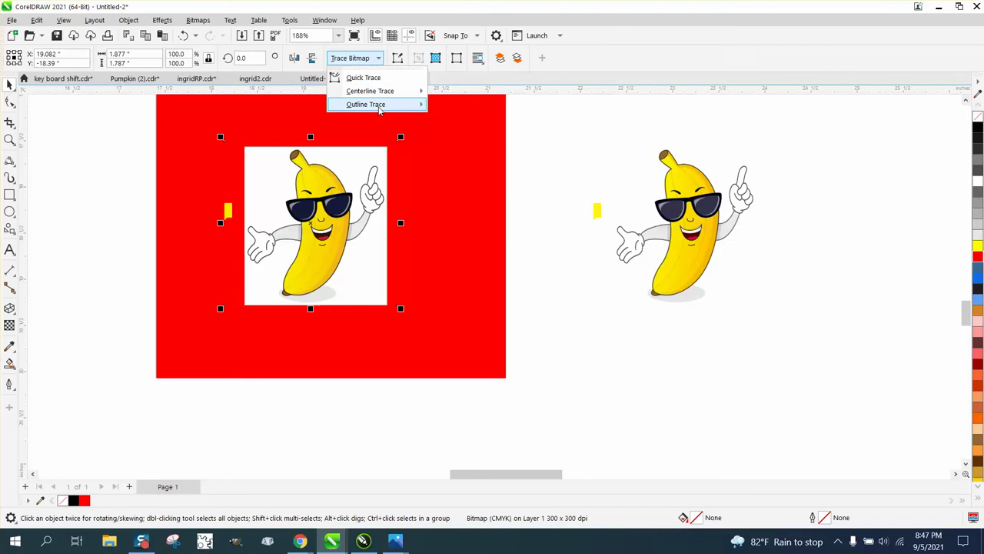
left_click(468, 152)
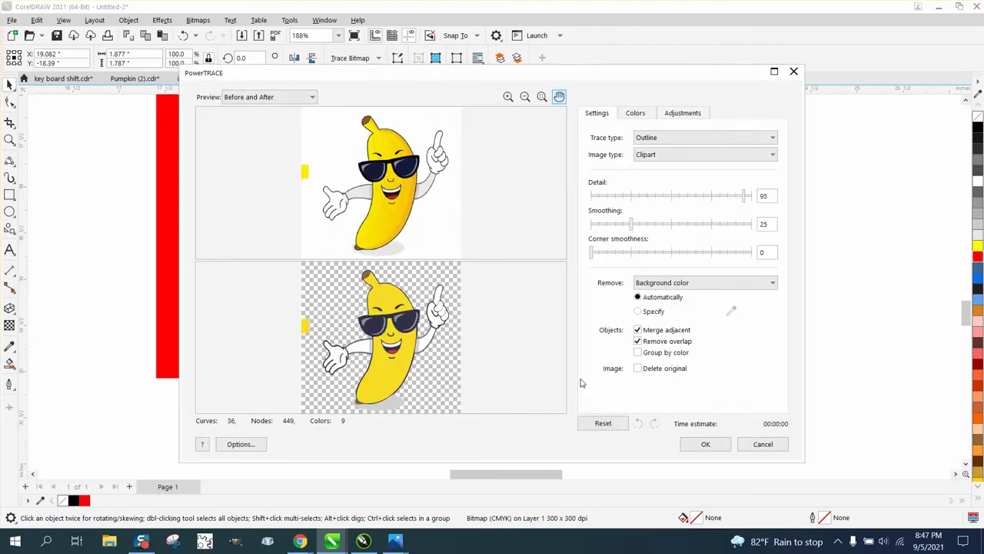
left_click(705, 443)
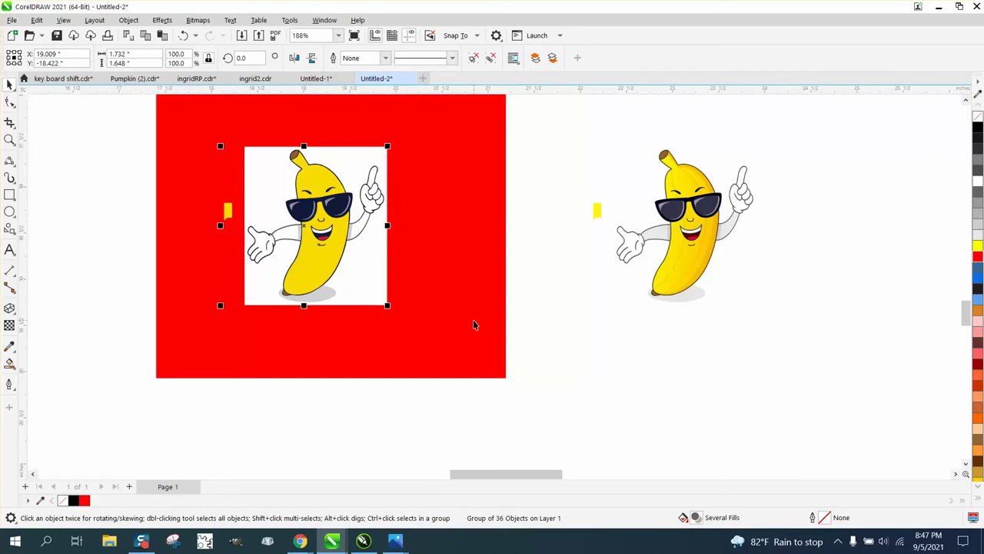
Step: Duplicate the traced banana group, nudge it to the far right, and ungroup it
key("ctrl+d")
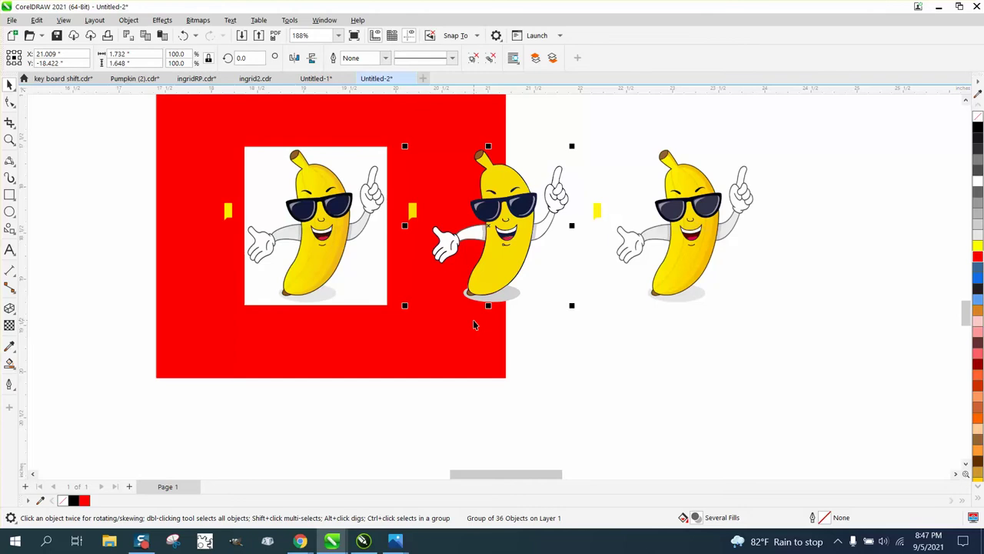
key("Right")
key("Right")
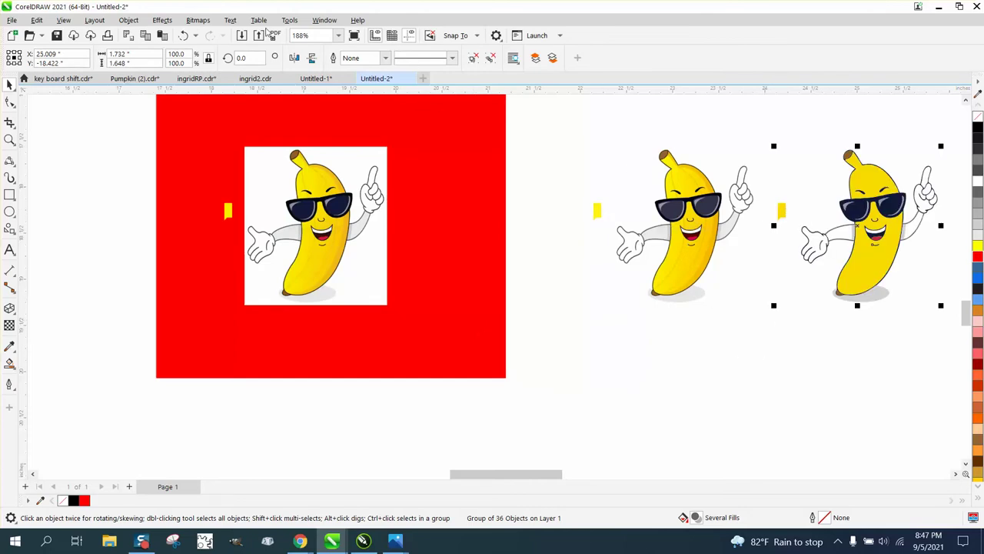
left_click(129, 20)
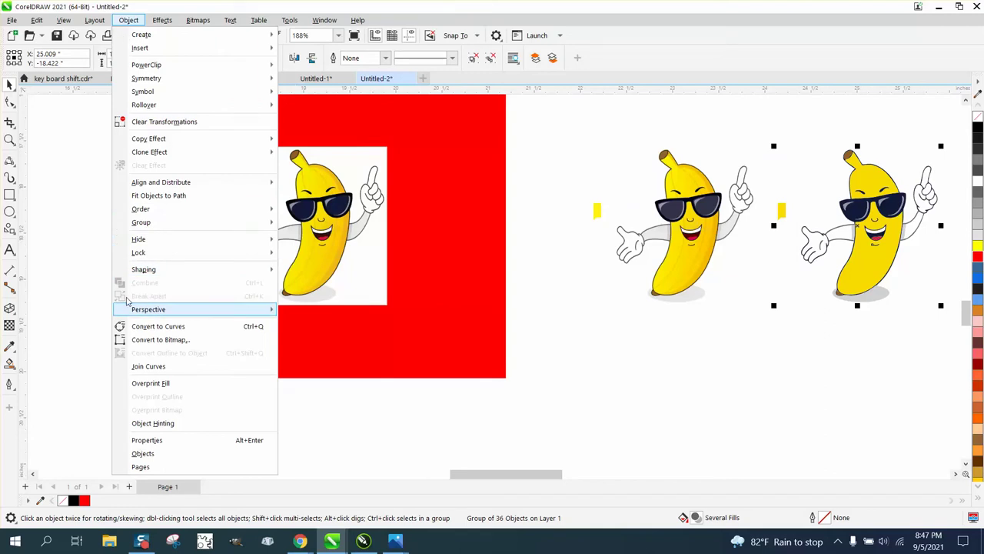
mouse_move(143, 209)
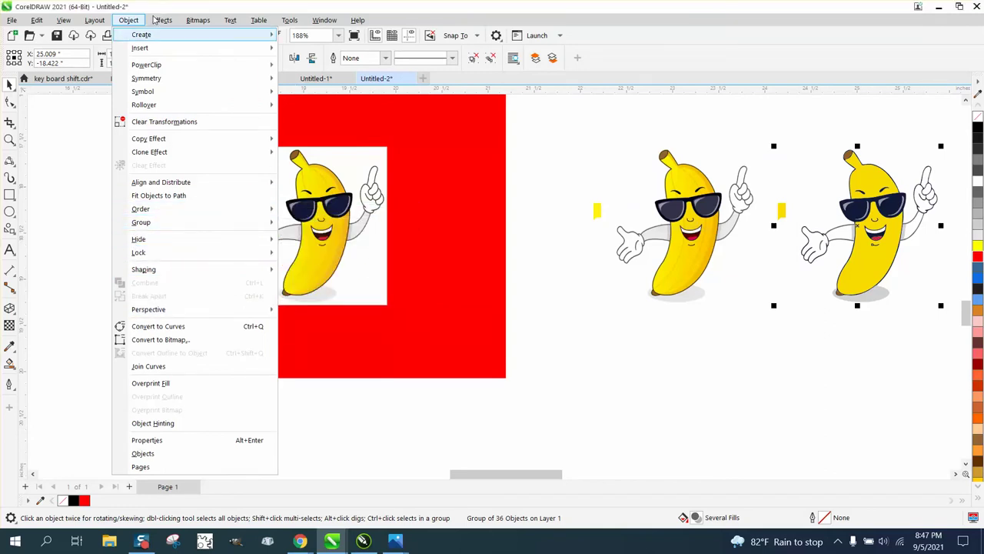
key("Escape")
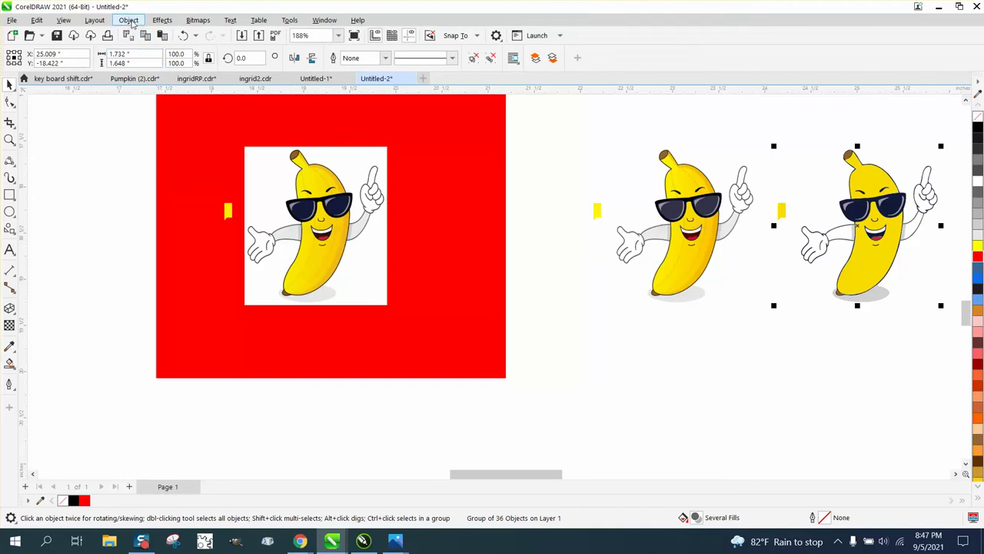
left_click(128, 21)
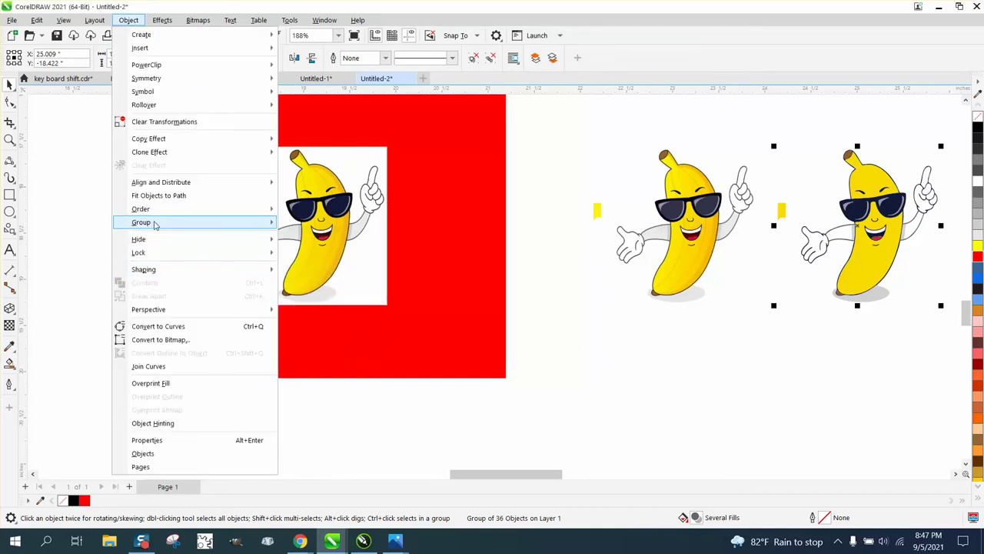
left_click(310, 237)
Step: Delete the small yellow fleck beside the right traced banana
left_click(749, 253)
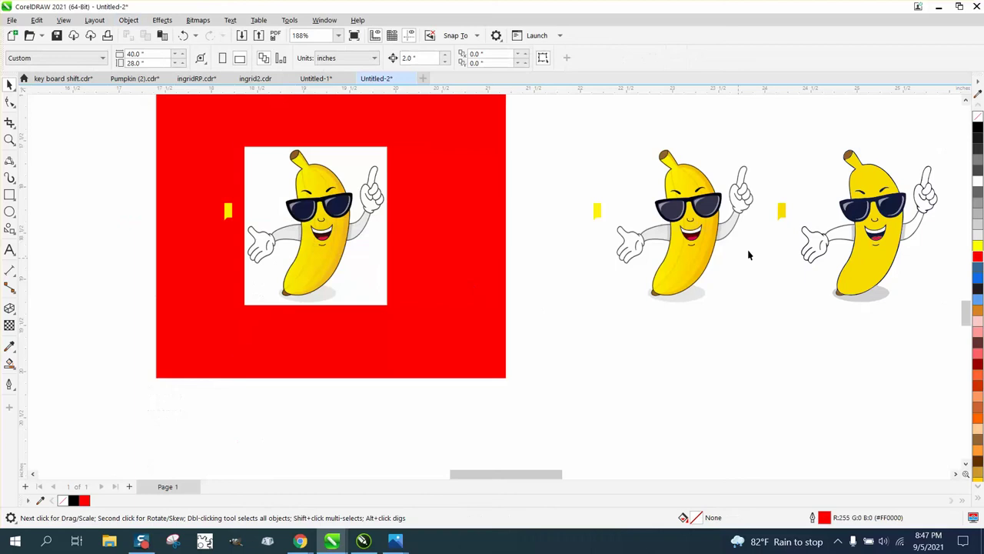
left_click(782, 210)
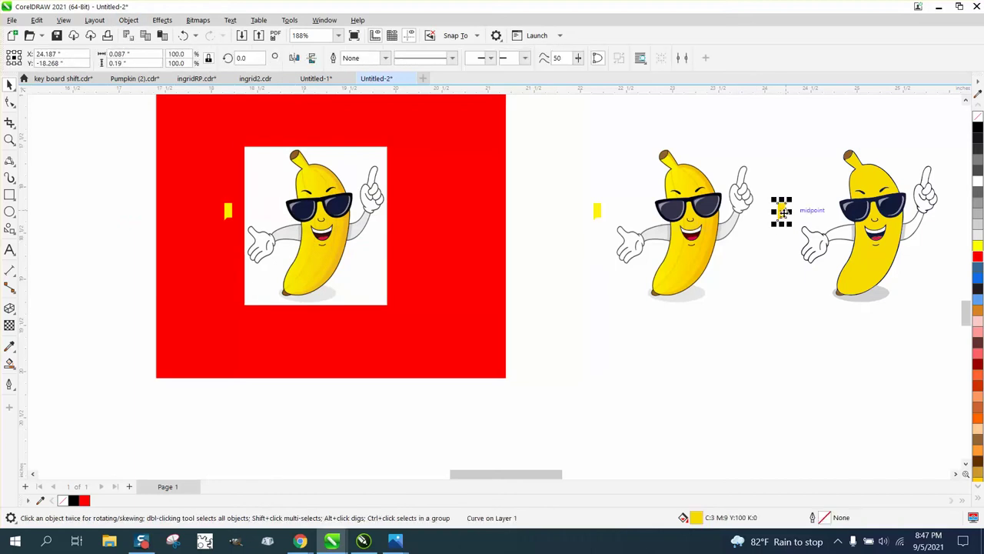
key("Delete")
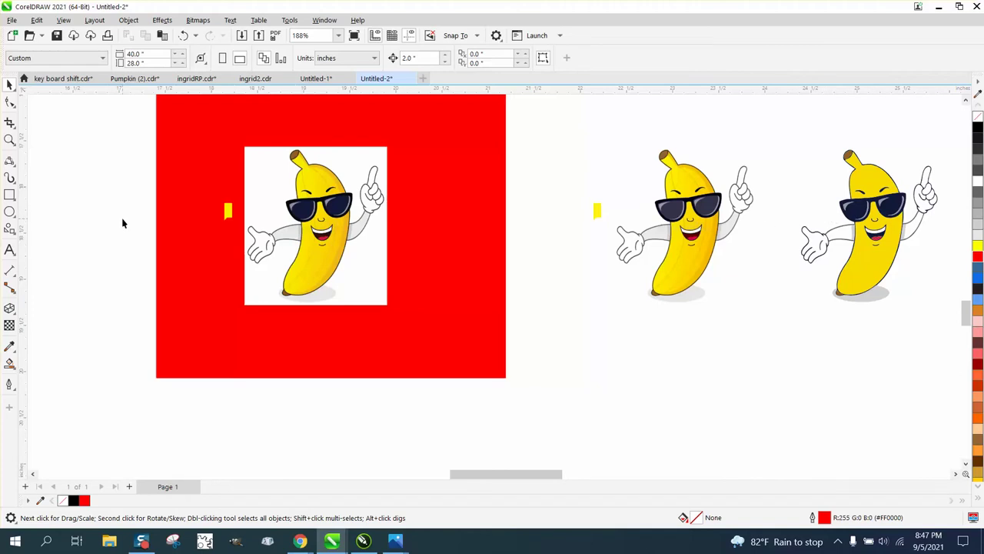
left_click(10, 195)
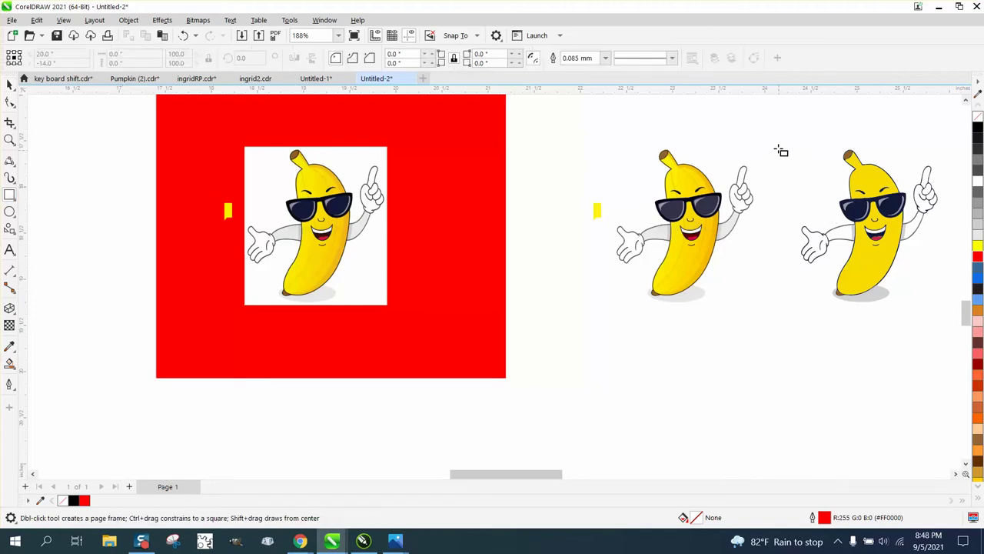
left_click_drag(772, 136, 946, 327)
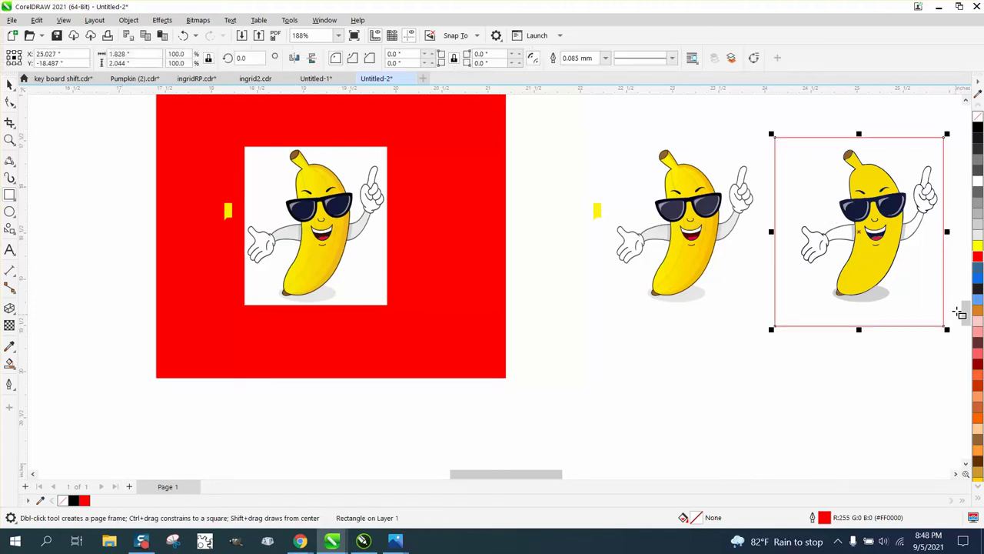
left_click(977, 260)
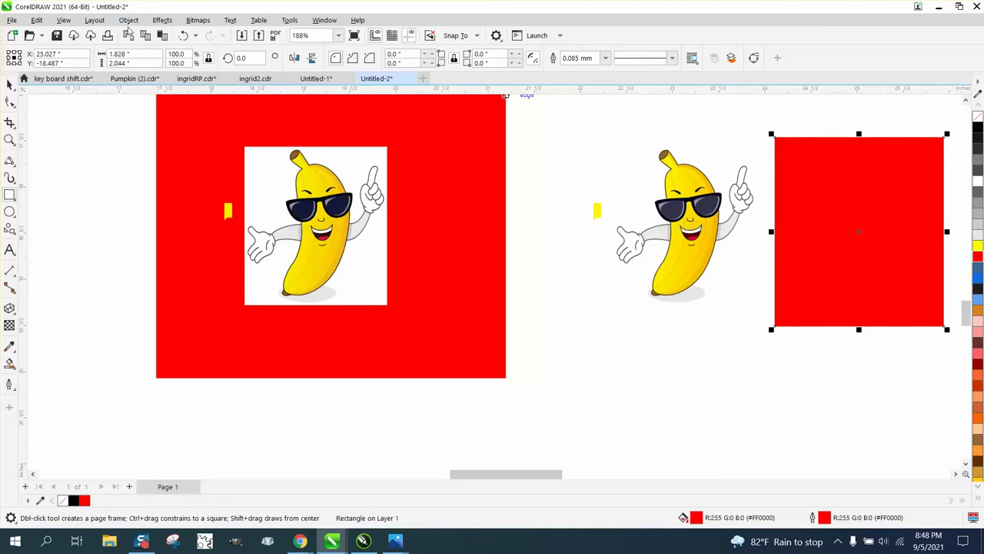
left_click(128, 20)
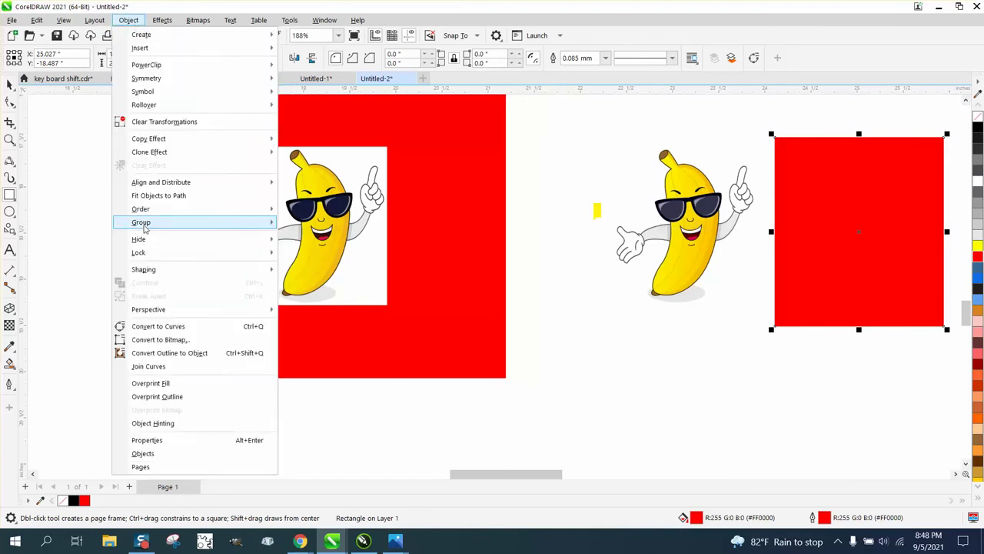
mouse_move(145, 228)
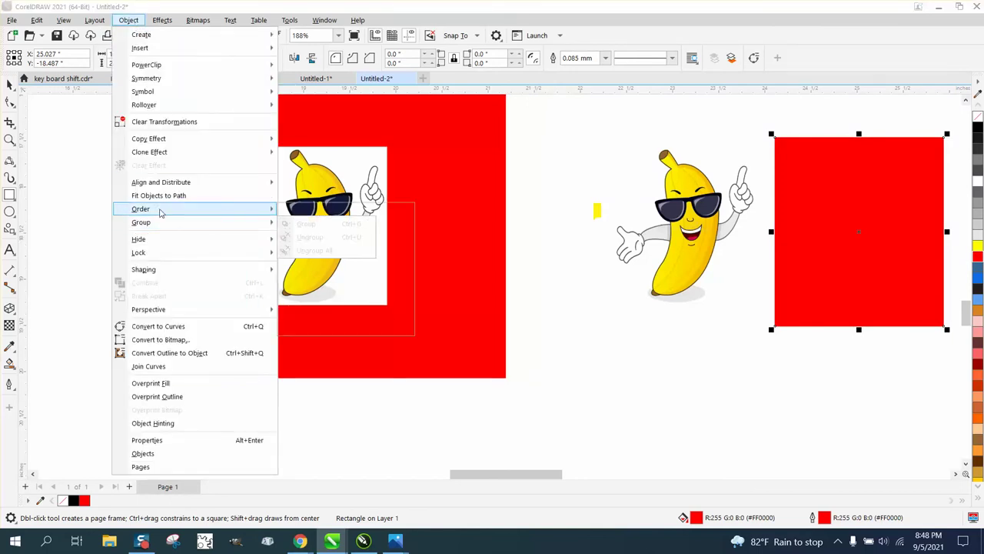
mouse_move(177, 209)
left_click(312, 228)
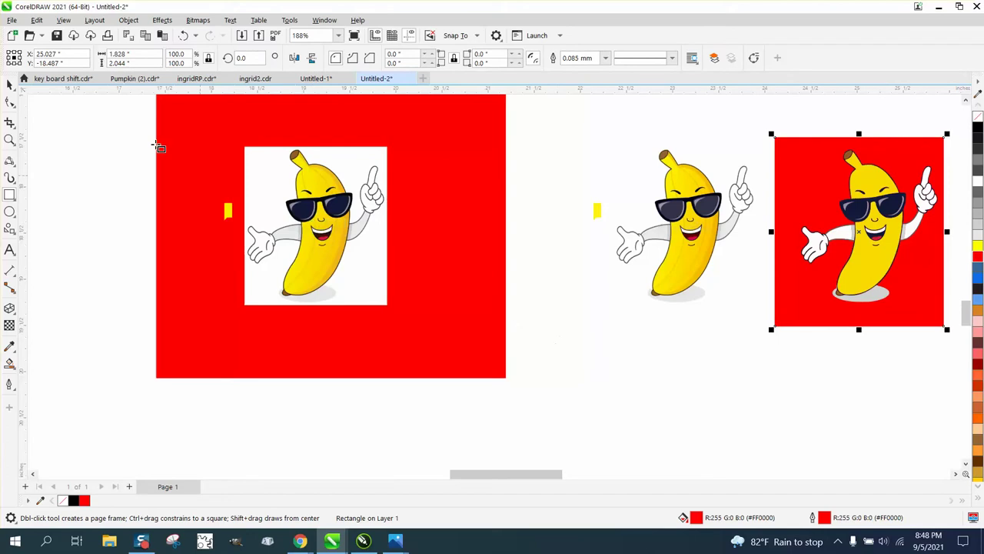
left_click(11, 85)
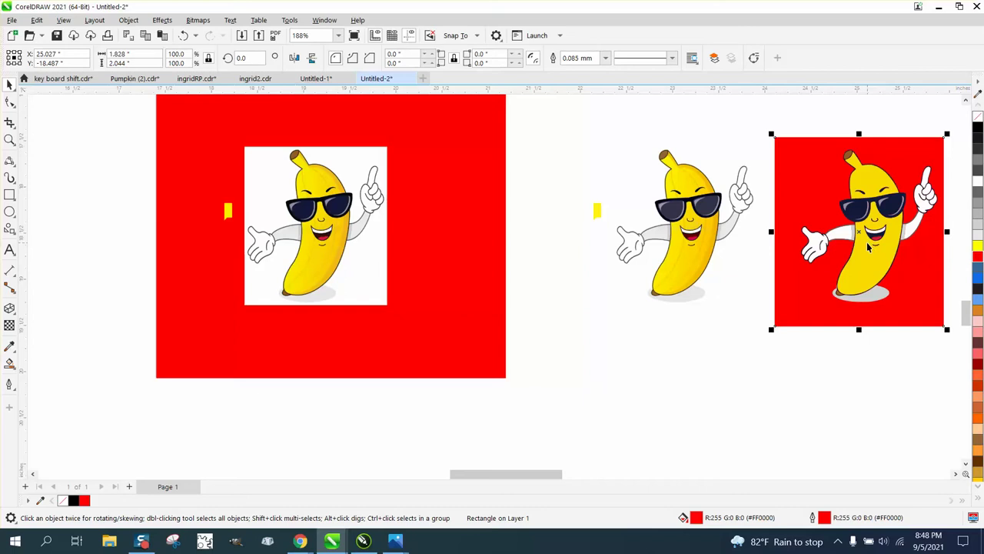
key("Delete")
Step: Select all pieces of the right banana and create an outline curve around them
left_click(869, 208)
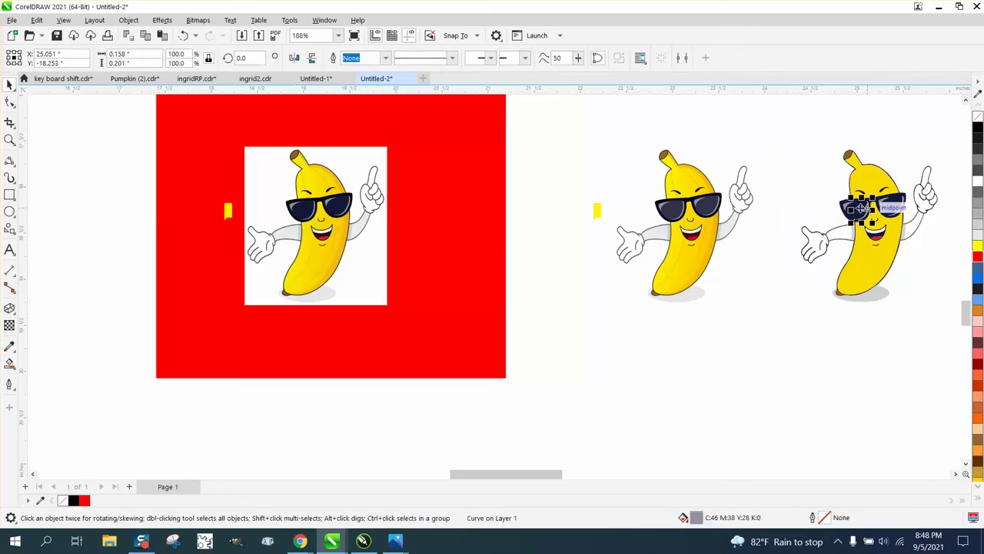
left_click_drag(781, 145, 954, 336)
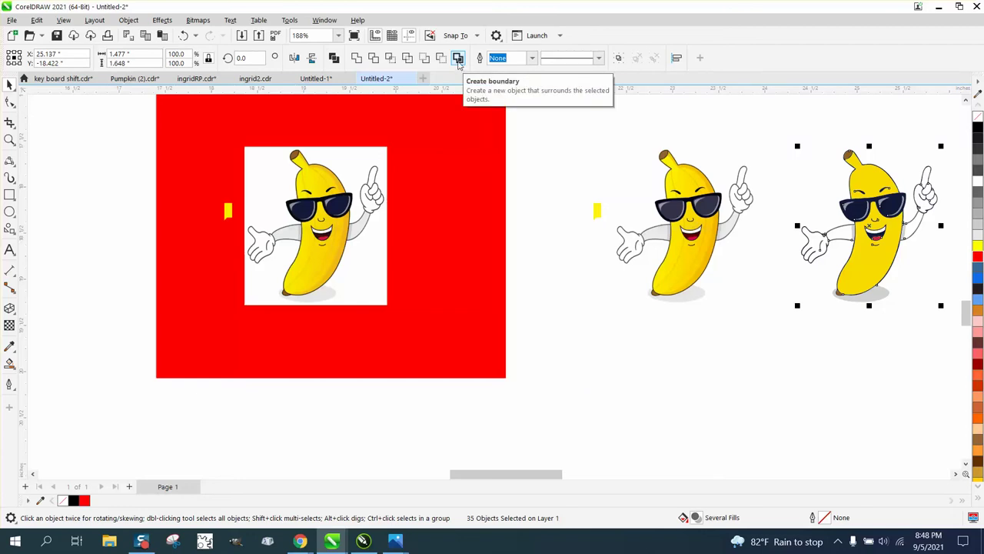
left_click(459, 64)
Step: Nudge the traced banana outline up, left and down onto the middle banana
scroll(509, 200, "down", 5)
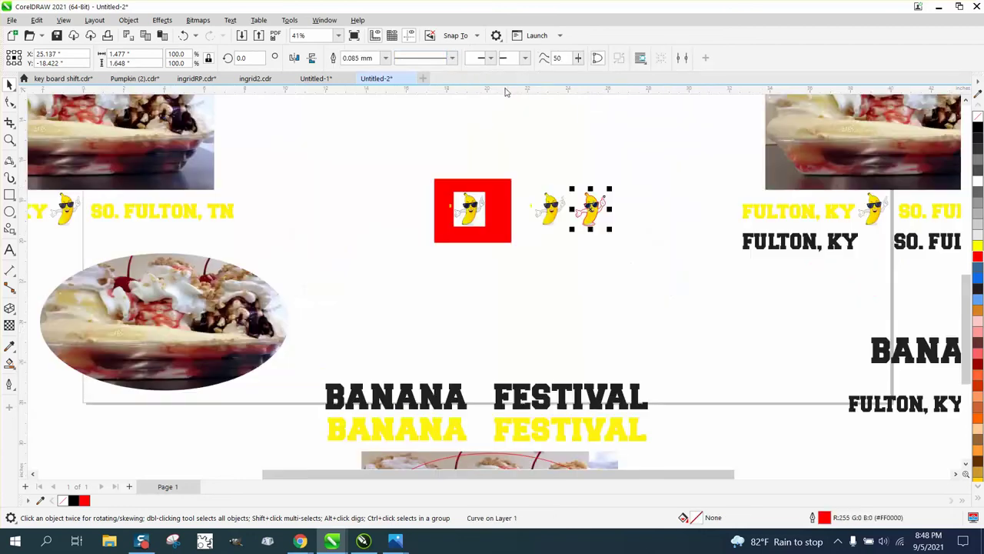
left_click(10, 140)
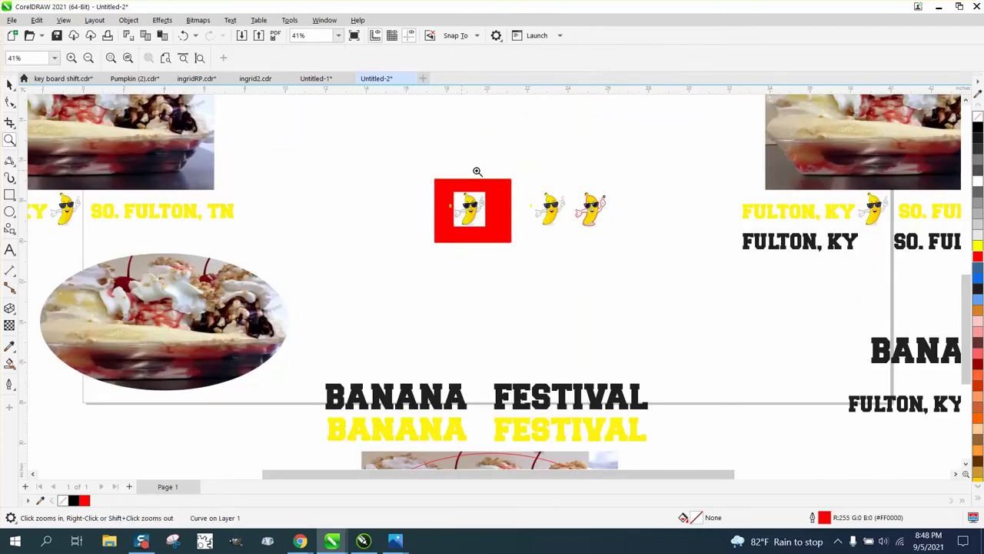
left_click_drag(475, 169, 636, 255)
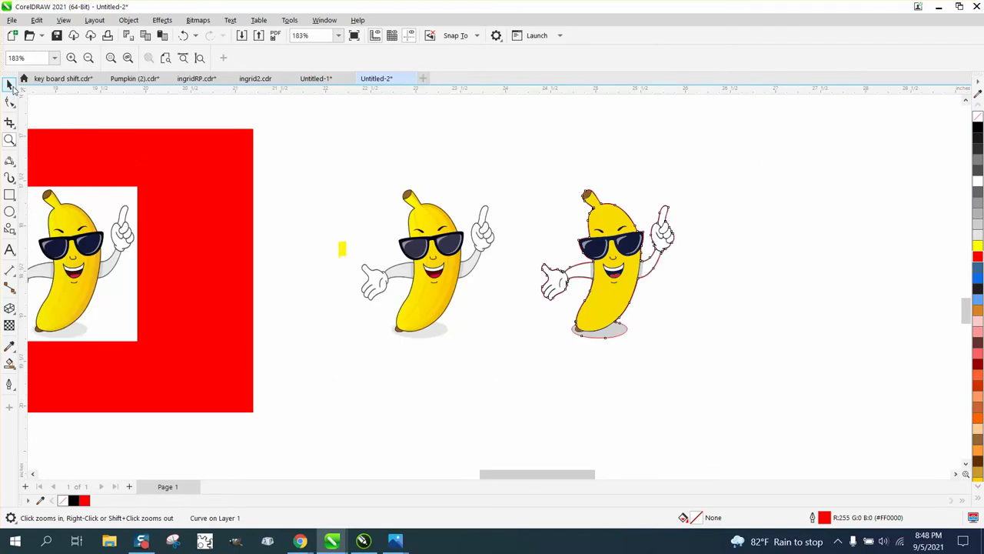
left_click(10, 86)
key("Up")
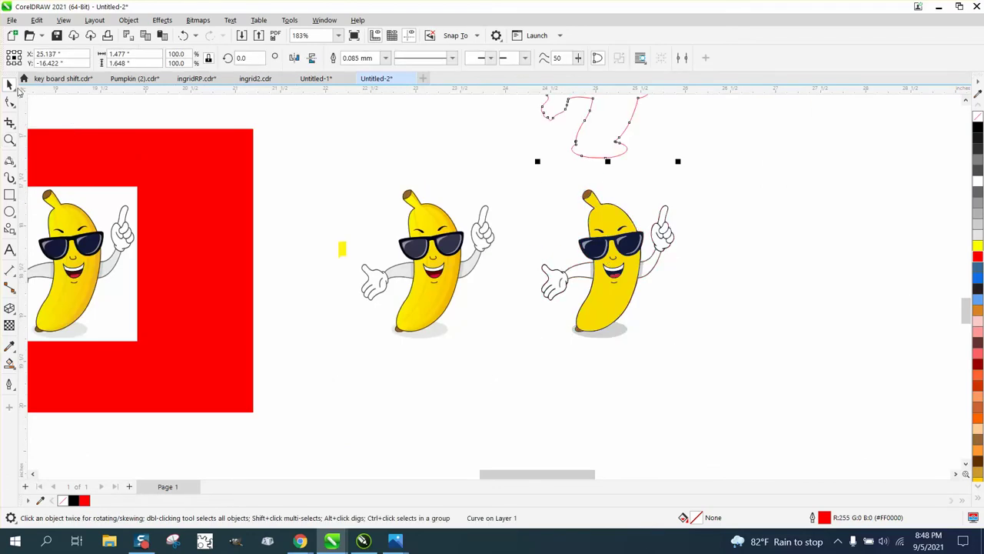
scroll(69, 151, "down", 1)
scroll(193, 273, "down", 1)
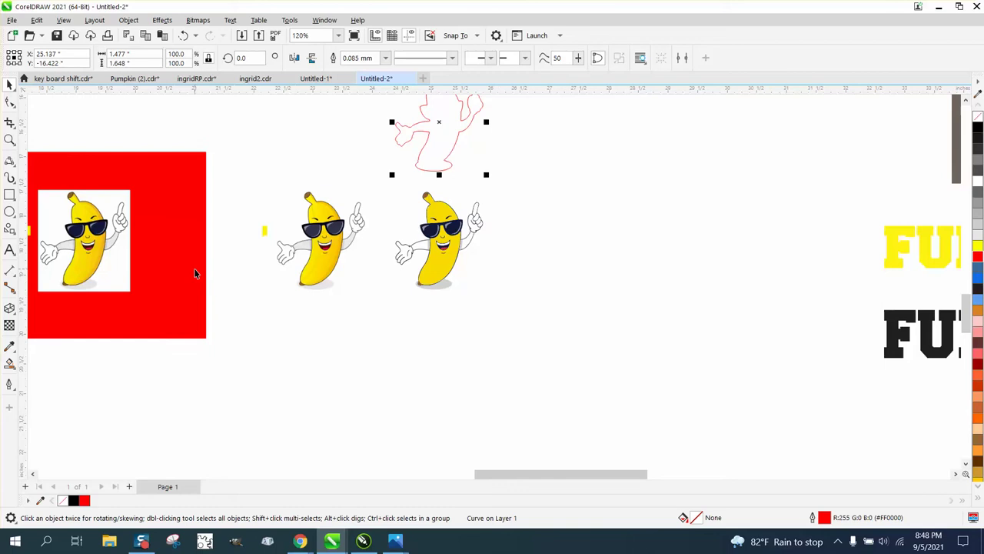
key("Left")
key("Down")
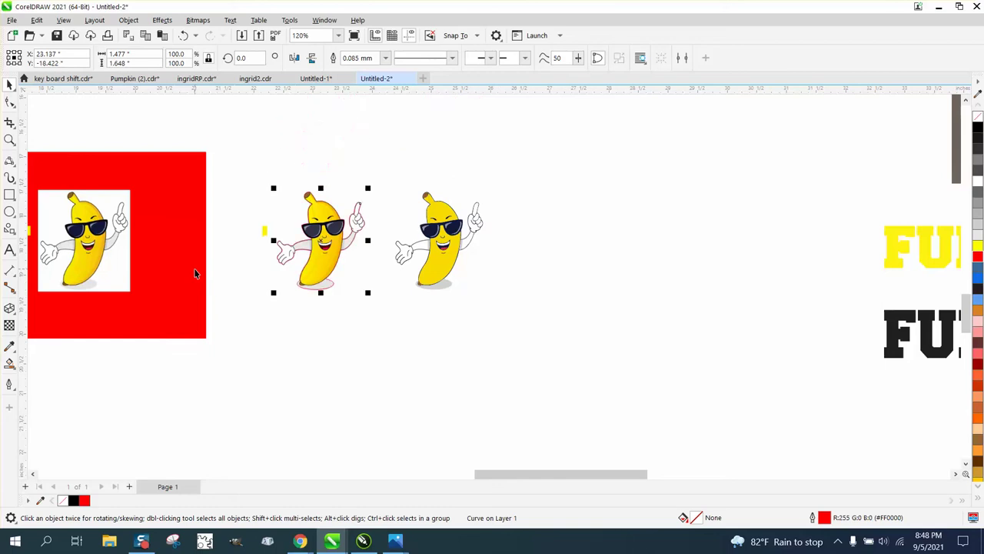
Step: Duplicate the right banana bitmap 2 inches to the right
left_click_drag(235, 173, 391, 308)
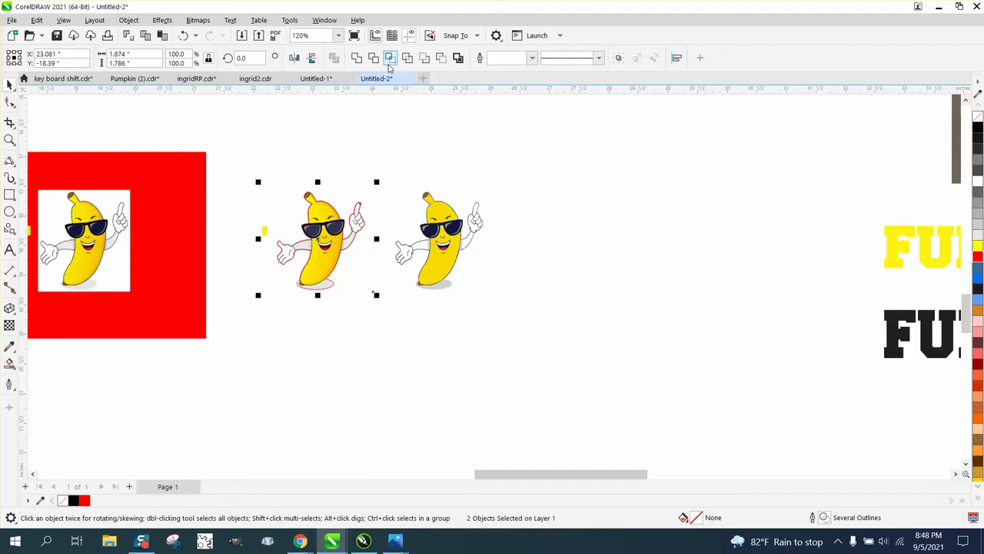
key("Tab")
key("Tab")
key("ctrl+d")
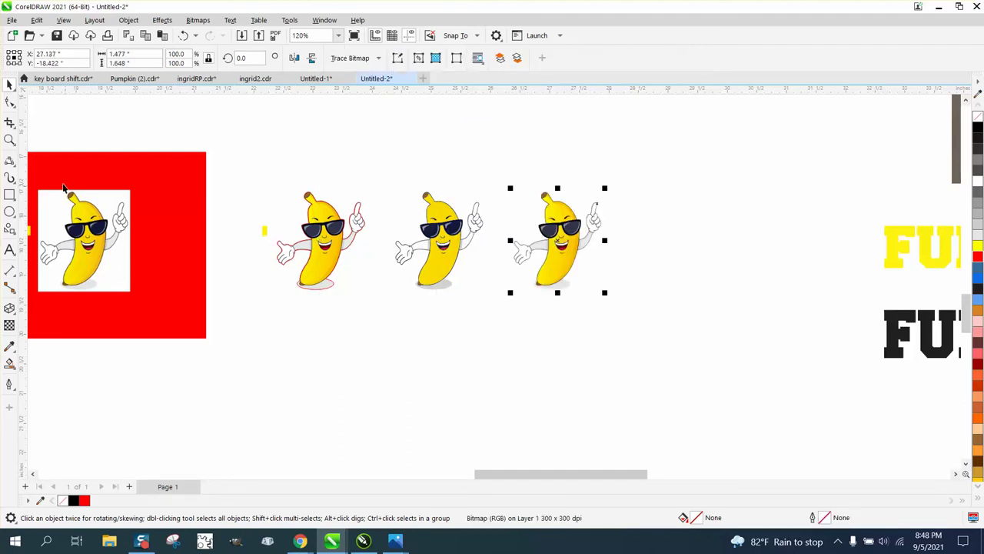
Step: Draw a rectangle around the new banana copy and fill it red
left_click(9, 195)
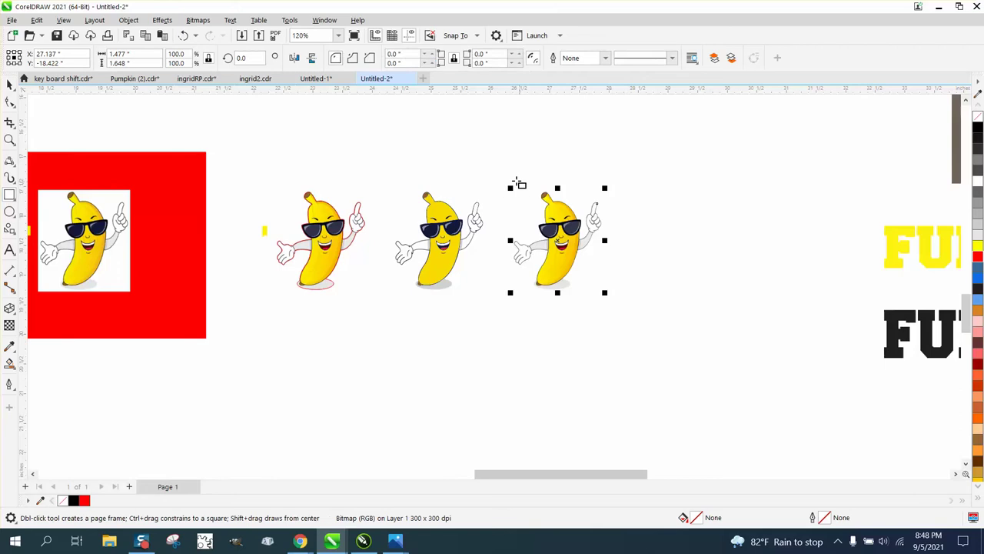
left_click_drag(501, 183, 651, 305)
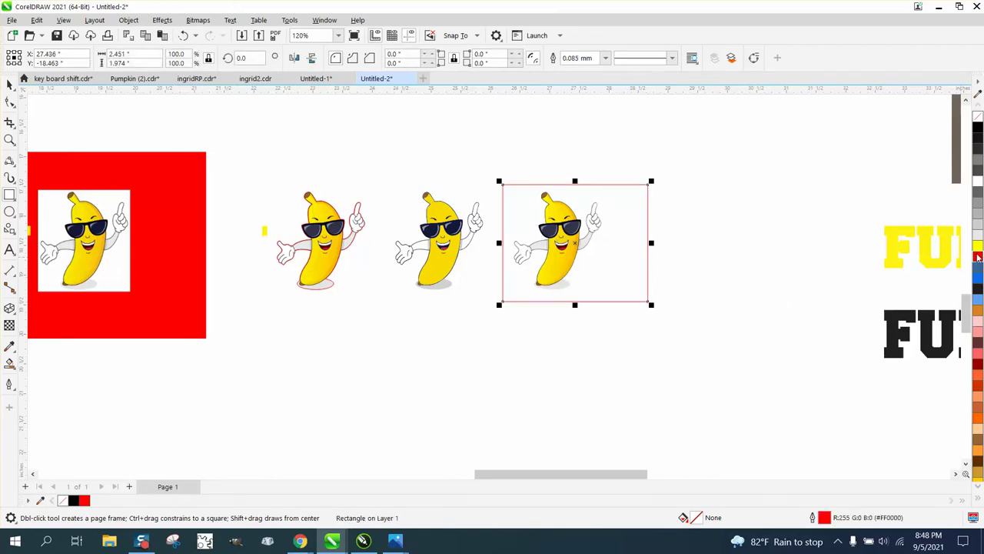
left_click(978, 257)
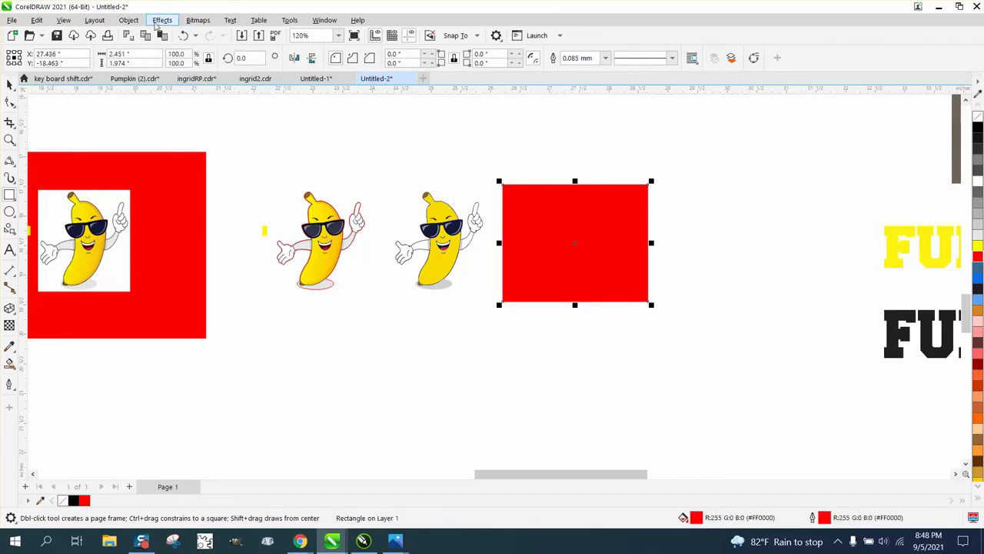
Step: Send the red rectangle to the back of the page, behind the banana
left_click(129, 20)
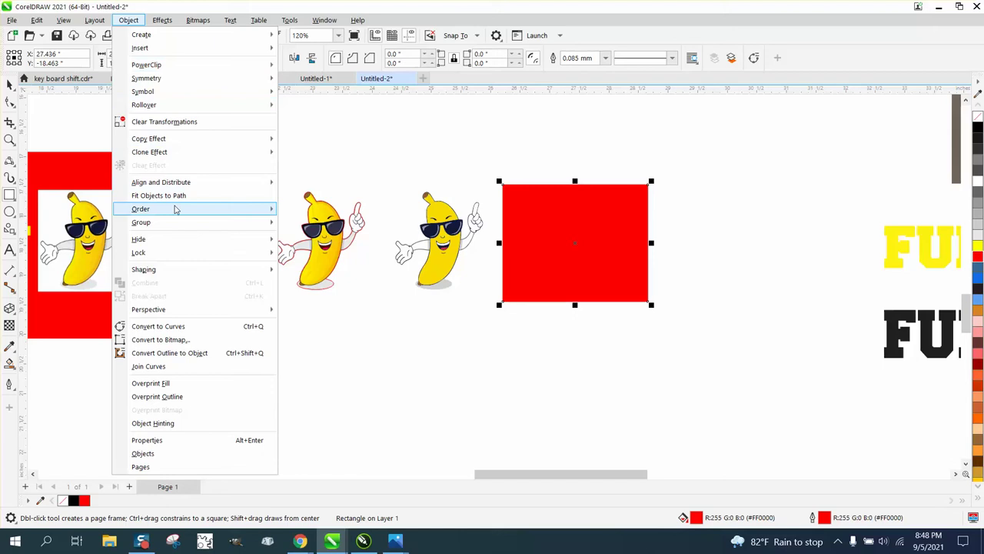
mouse_move(175, 209)
left_click(318, 223)
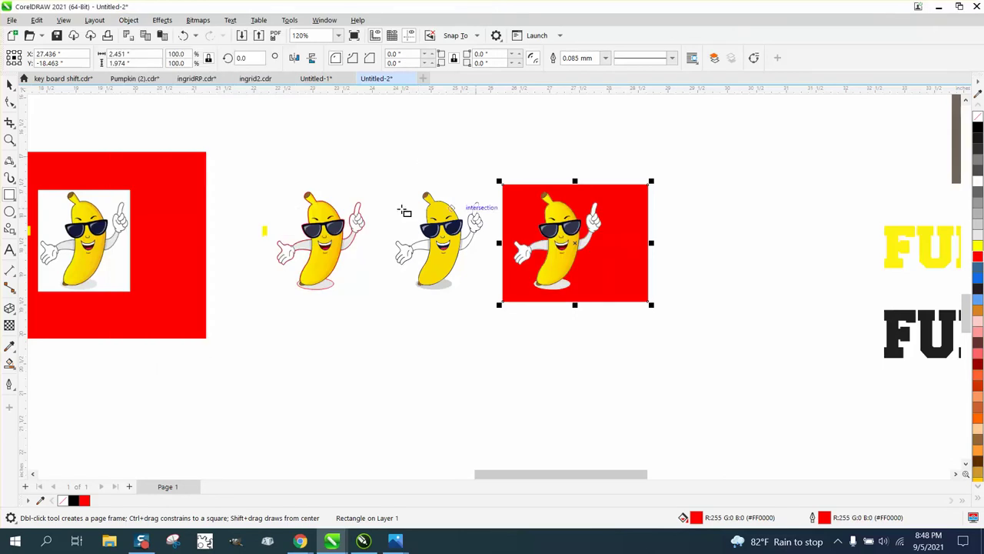
left_click(9, 139)
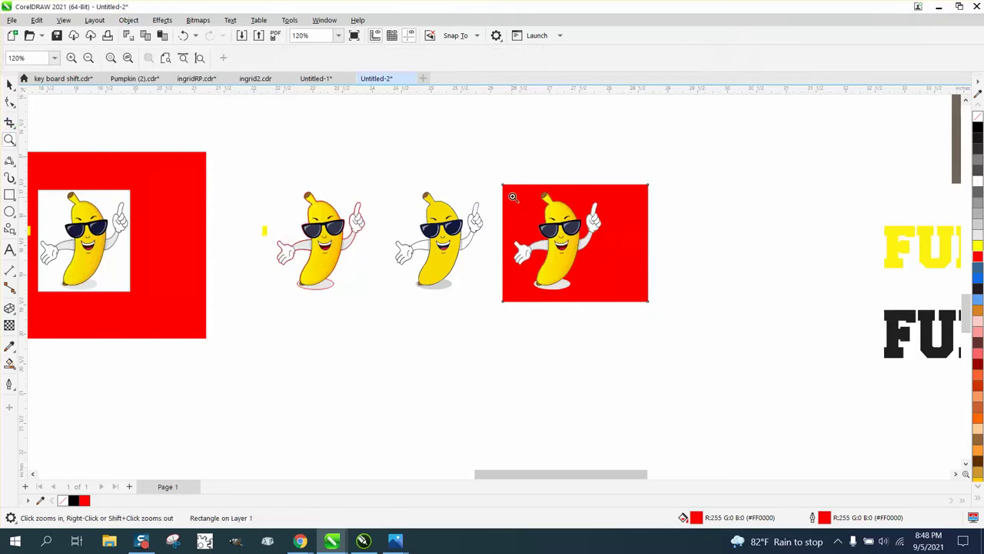
left_click_drag(513, 197, 635, 288)
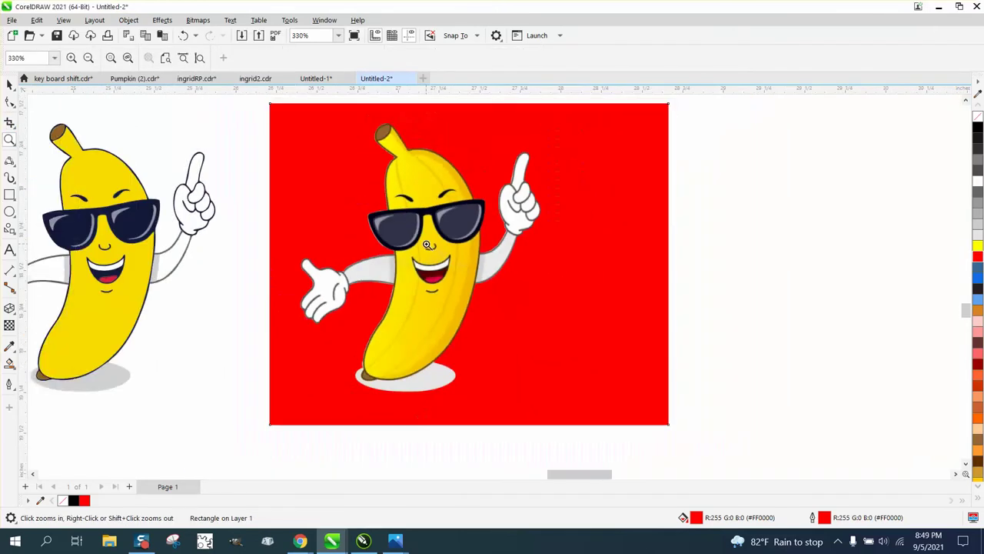
scroll(428, 245, "down", 4)
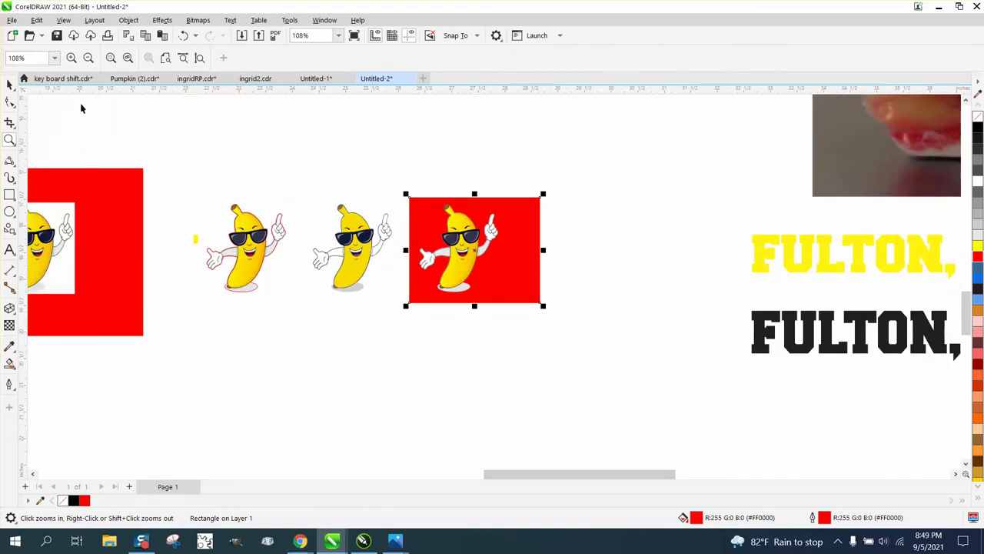
key("space")
scroll(578, 204, "down", 5)
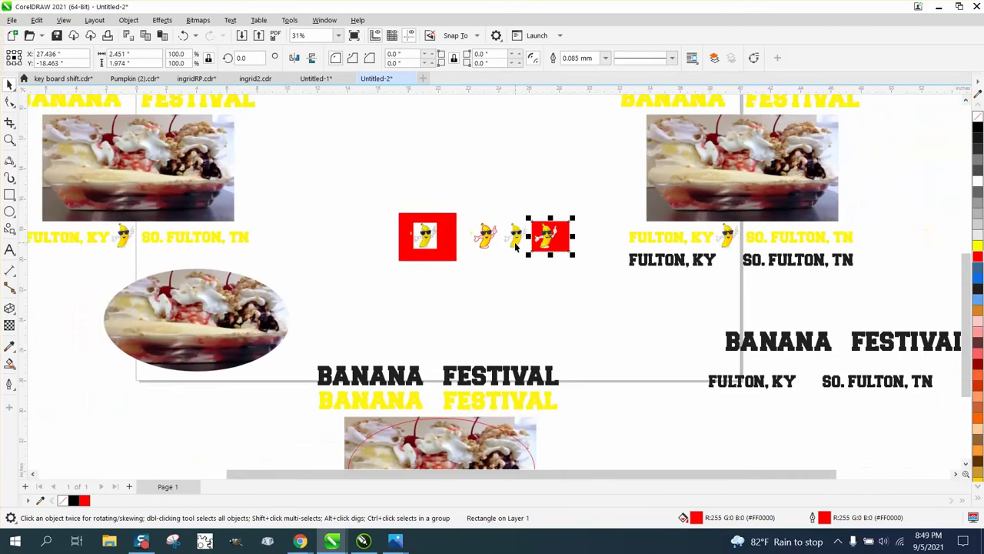
Step: Move the oval photo above the banana icons and delete the small and large red squares
scroll(519, 246, "down", 1)
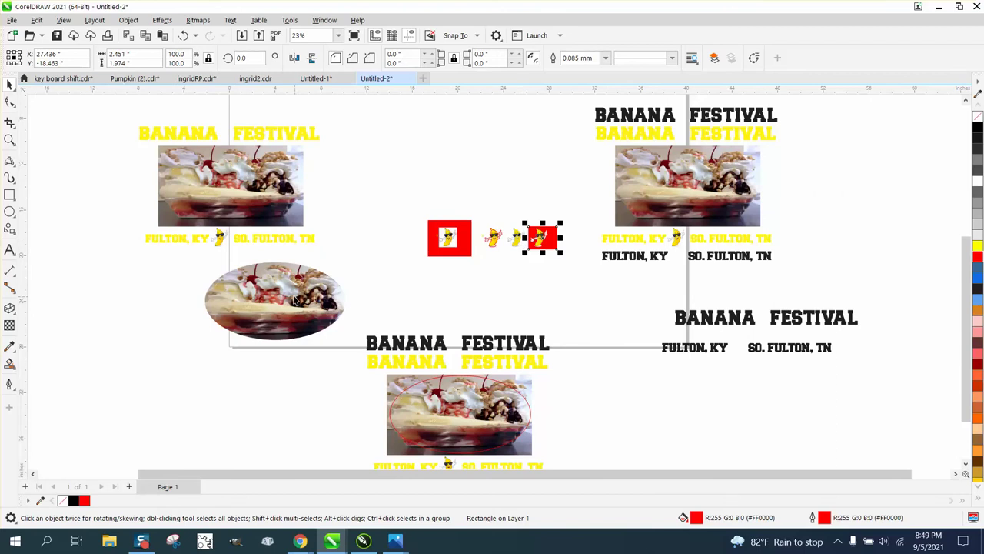
left_click_drag(295, 300, 513, 179)
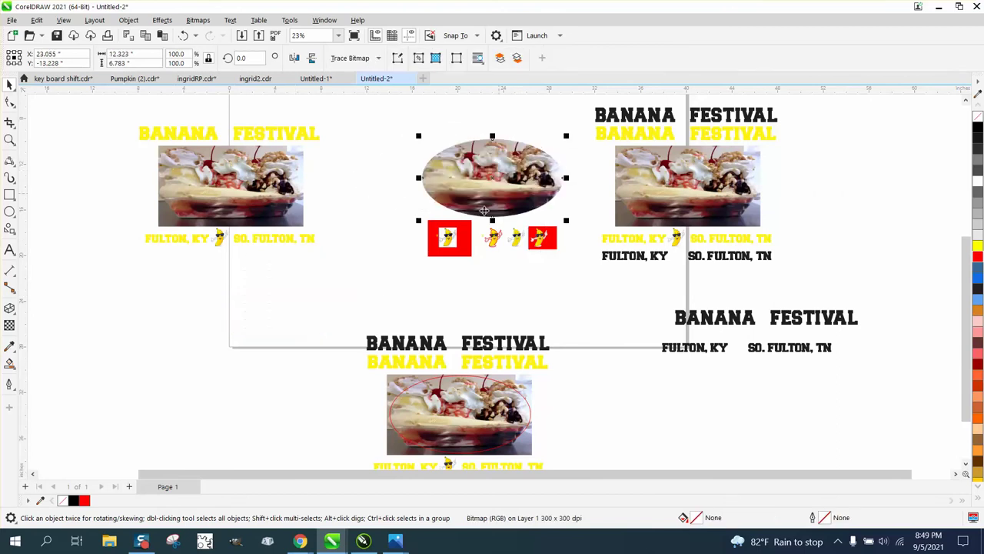
left_click(447, 237)
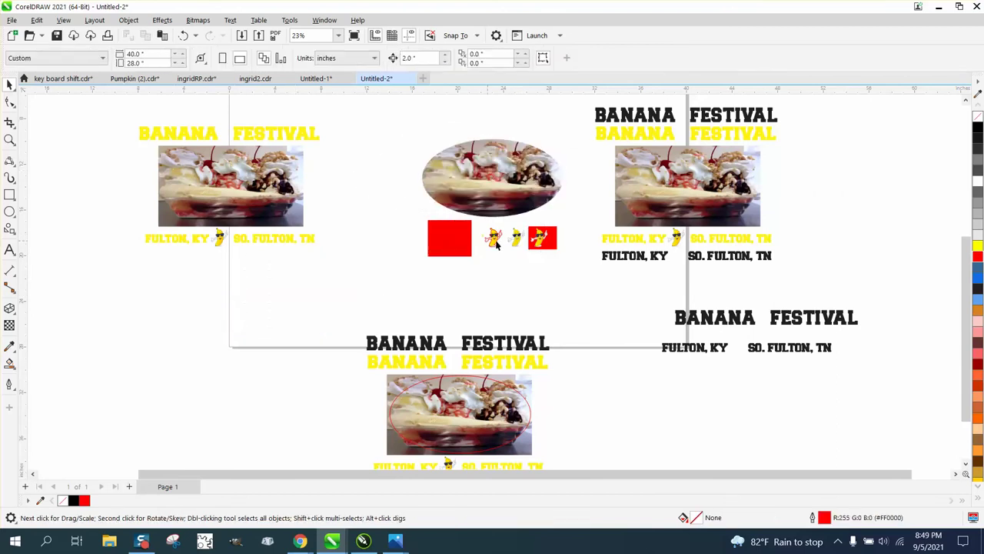
left_click_drag(544, 243, 593, 286)
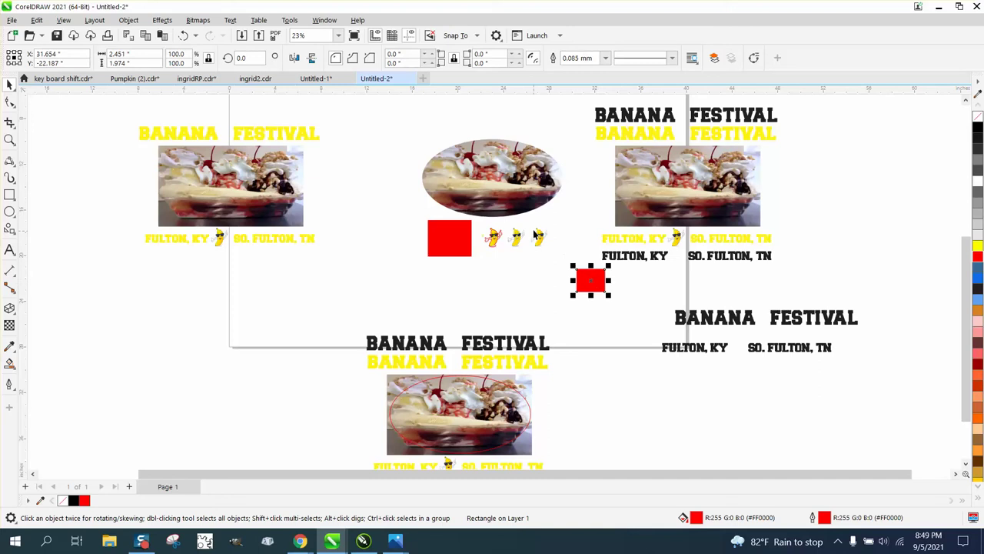
key("Delete")
left_click(453, 236)
key("Delete")
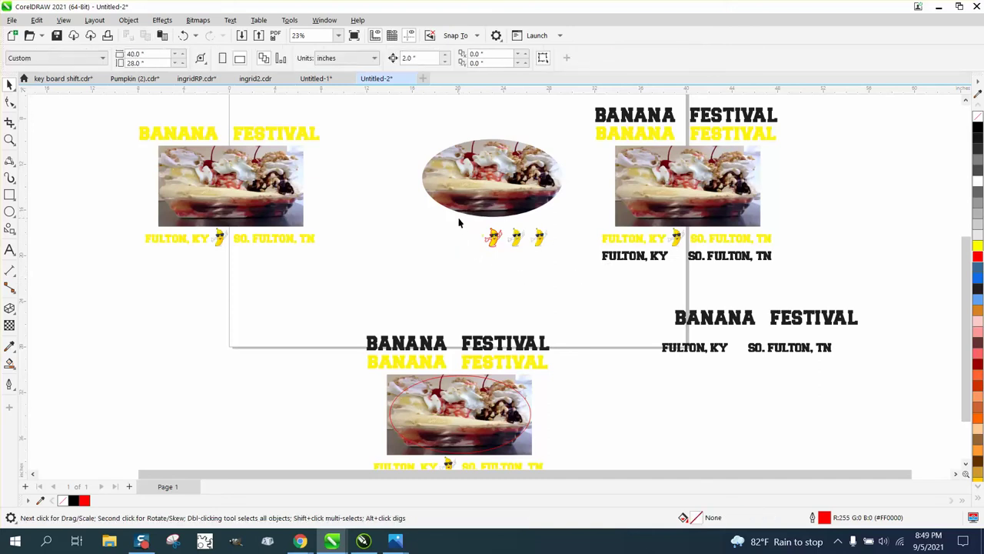
Step: Place the banana mascot below the oval photo
left_click_drag(528, 252, 488, 286)
left_click(526, 291)
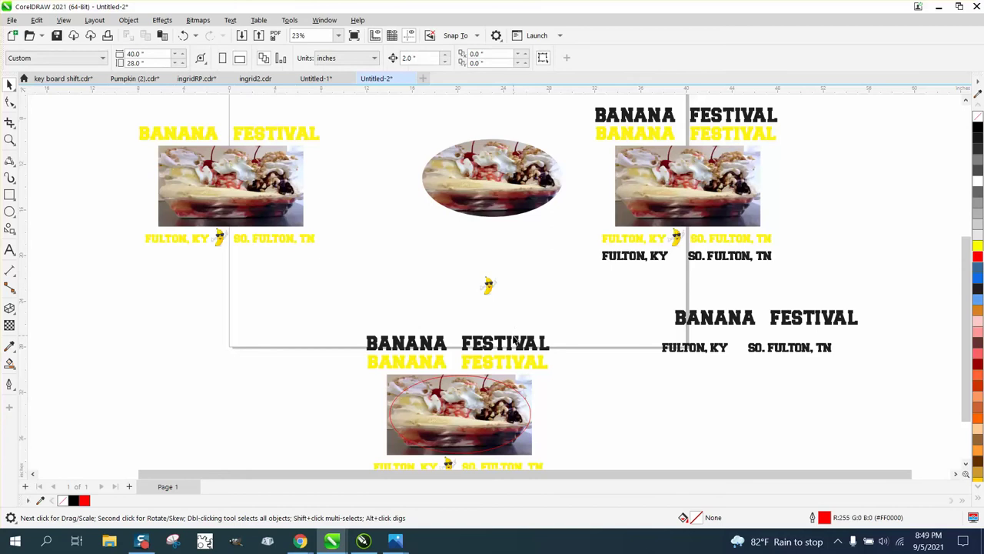
left_click(496, 220)
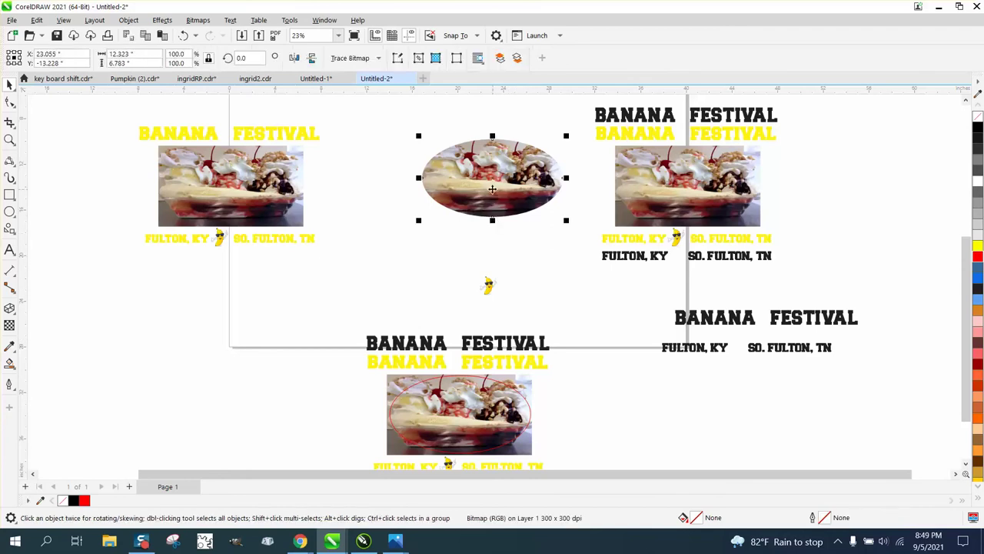
Step: Drag the oval banana-split photo slightly down-left and zoom in to check it
left_click_drag(492, 191, 482, 224)
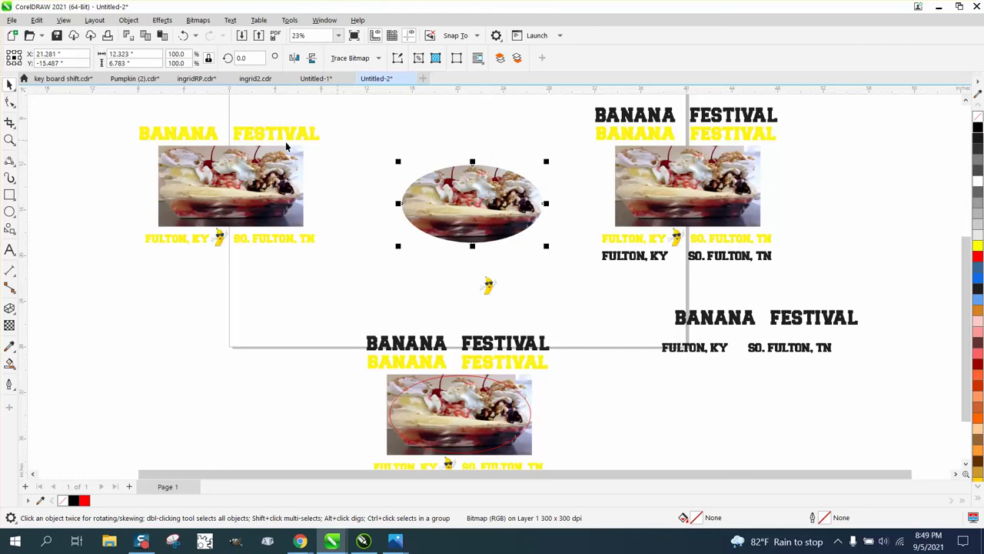
left_click(10, 140)
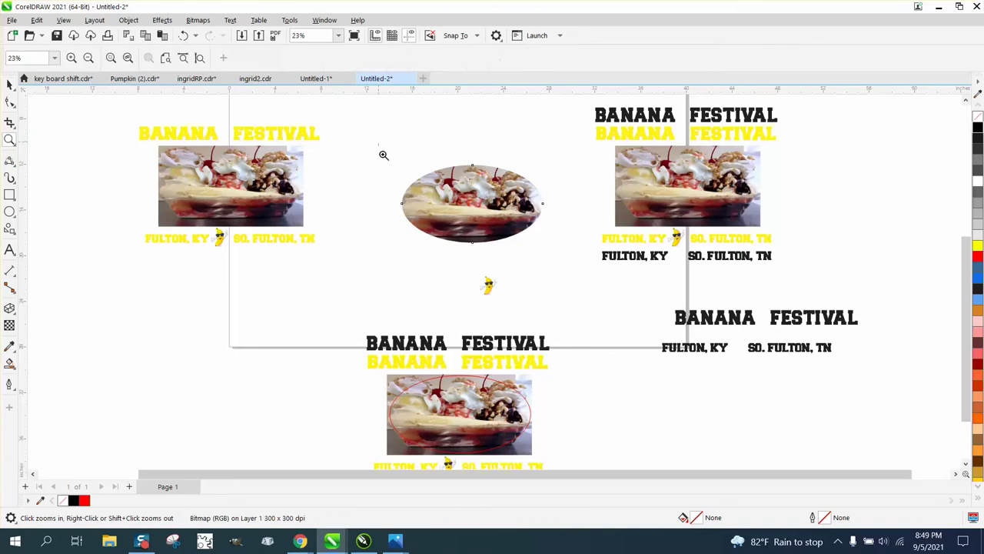
left_click_drag(380, 146, 611, 273)
left_click(9, 212)
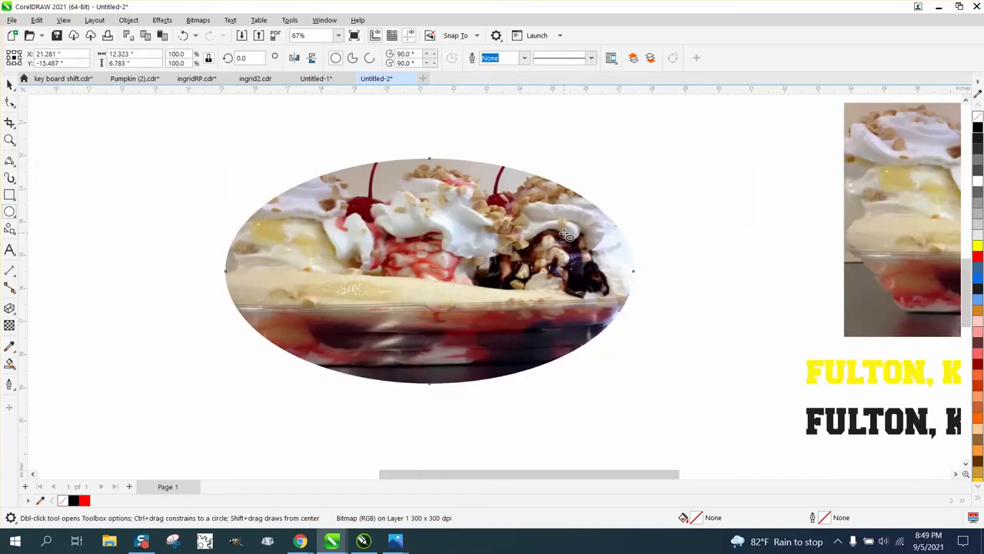
scroll(509, 235, "down", 4)
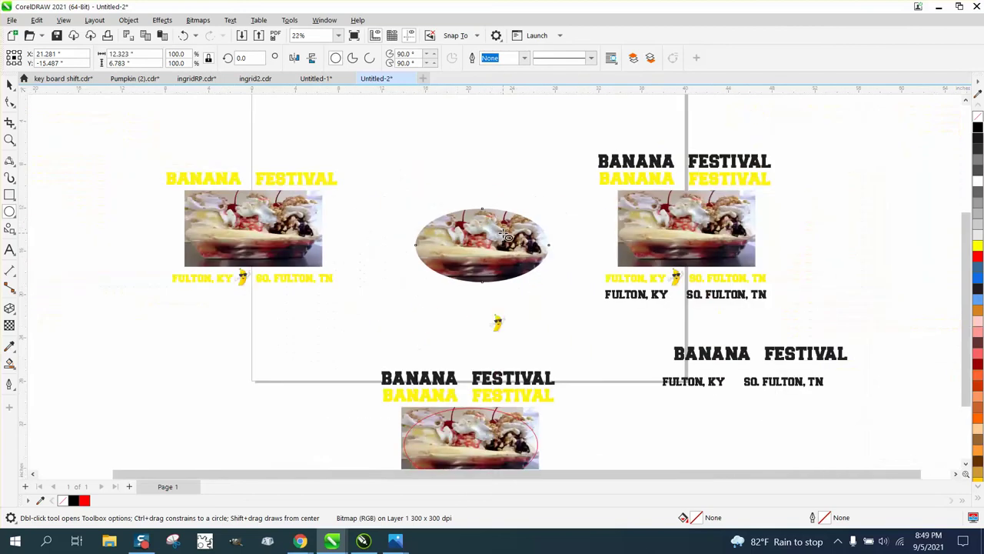
Step: Position both the red ellipse and the oval photo at X 20.0, Y -14.0
left_click(10, 85)
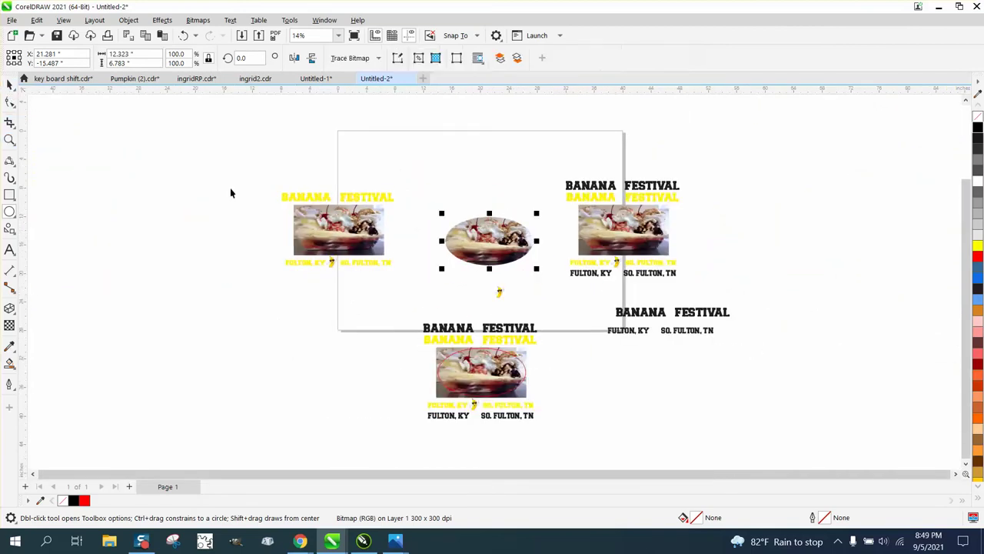
left_click(478, 353)
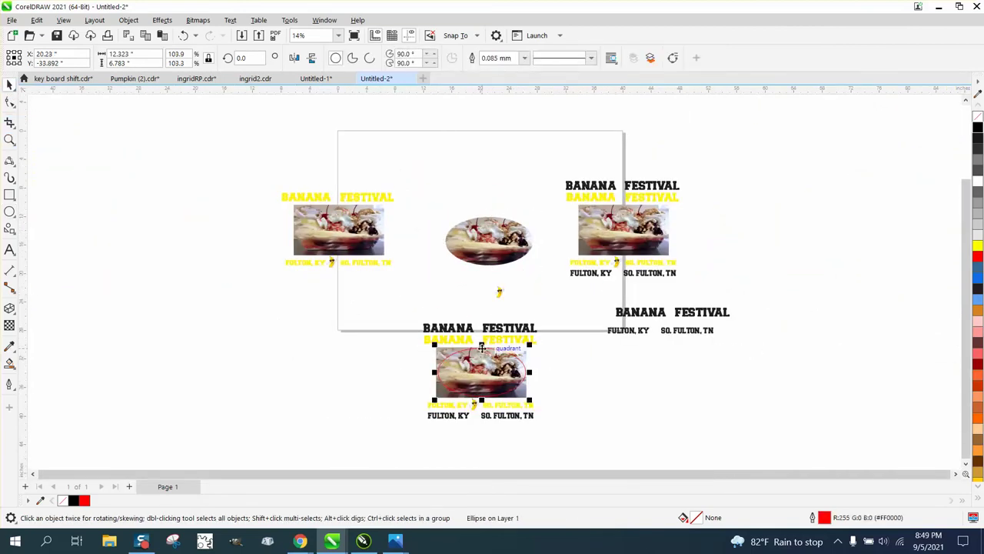
key("ctrl+z")
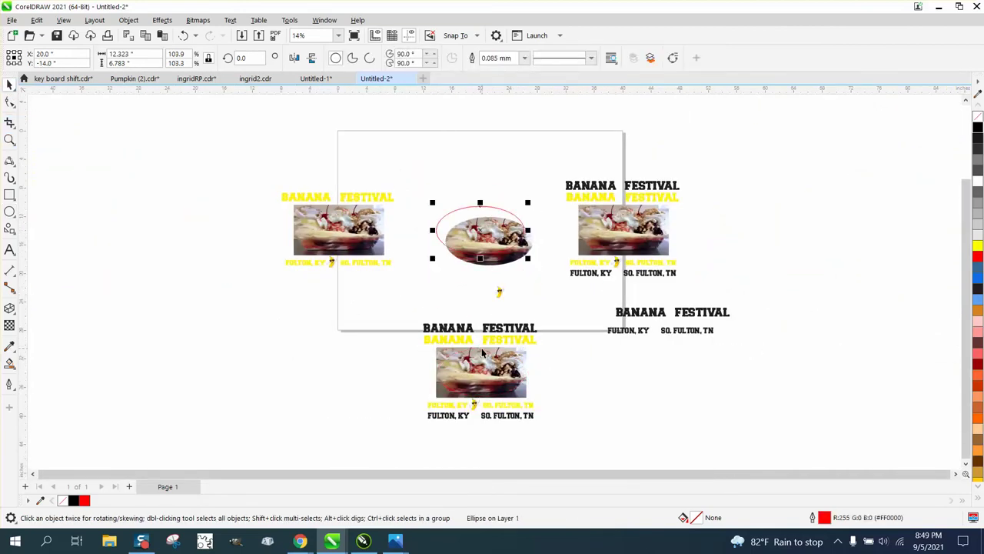
left_click(510, 266)
key("ctrl+z")
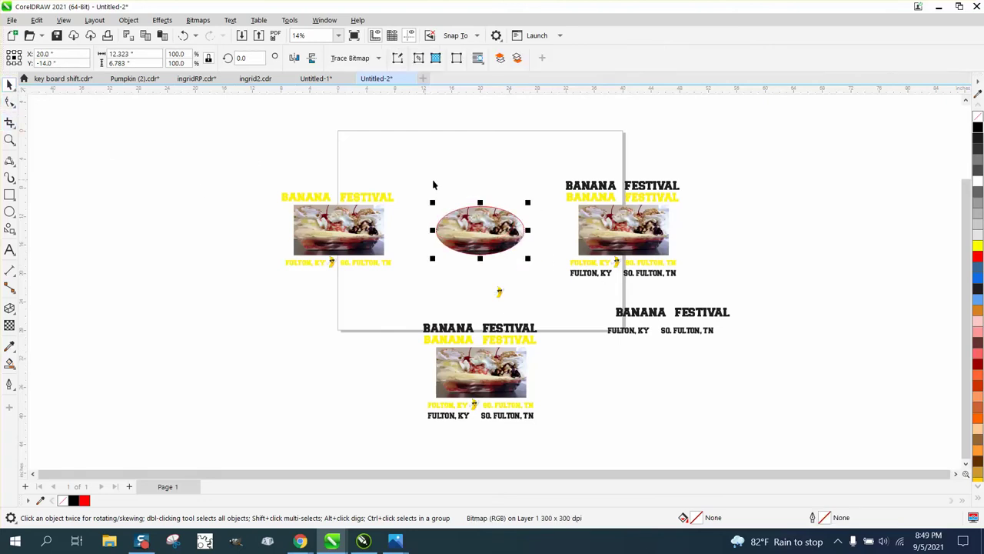
left_click(9, 140)
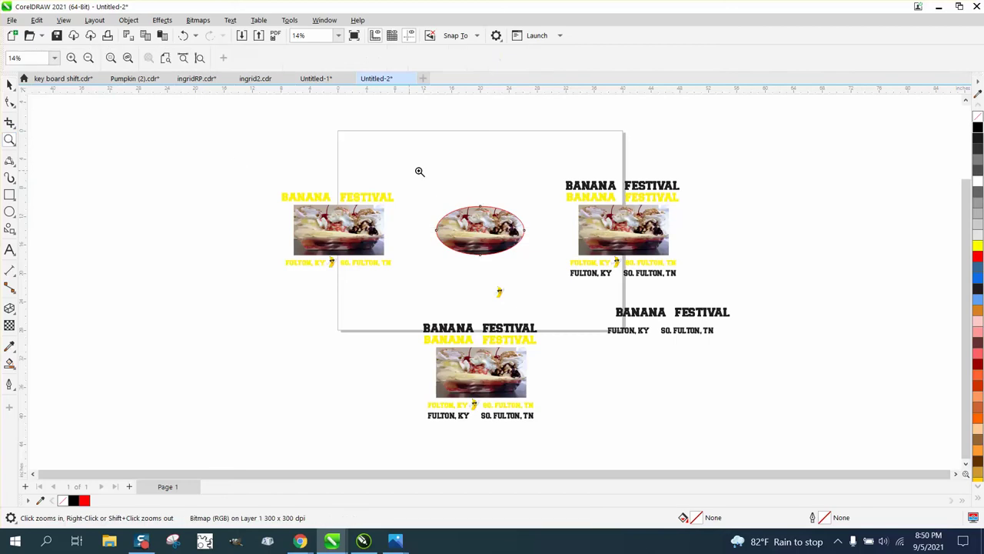
left_click_drag(420, 188, 605, 283)
left_click(10, 84)
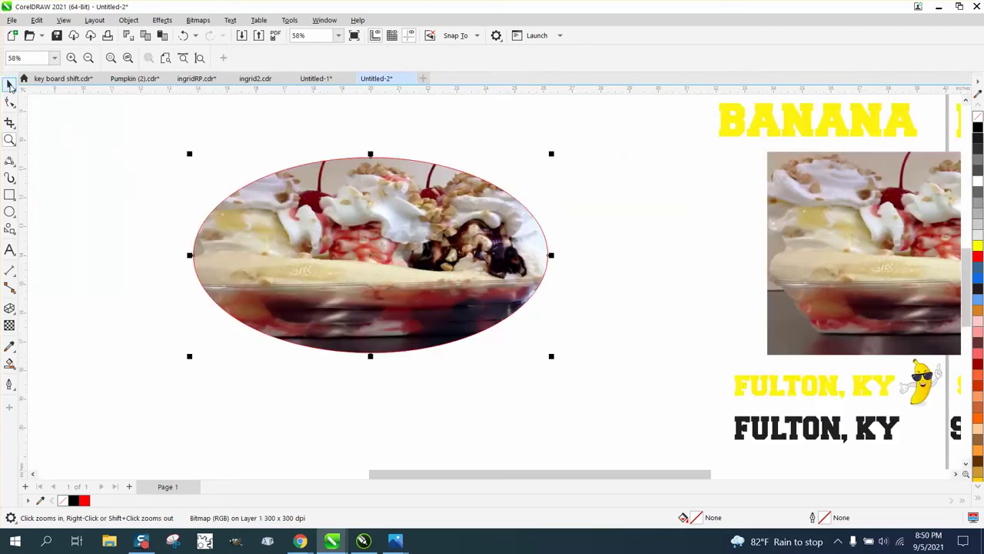
left_click(526, 154)
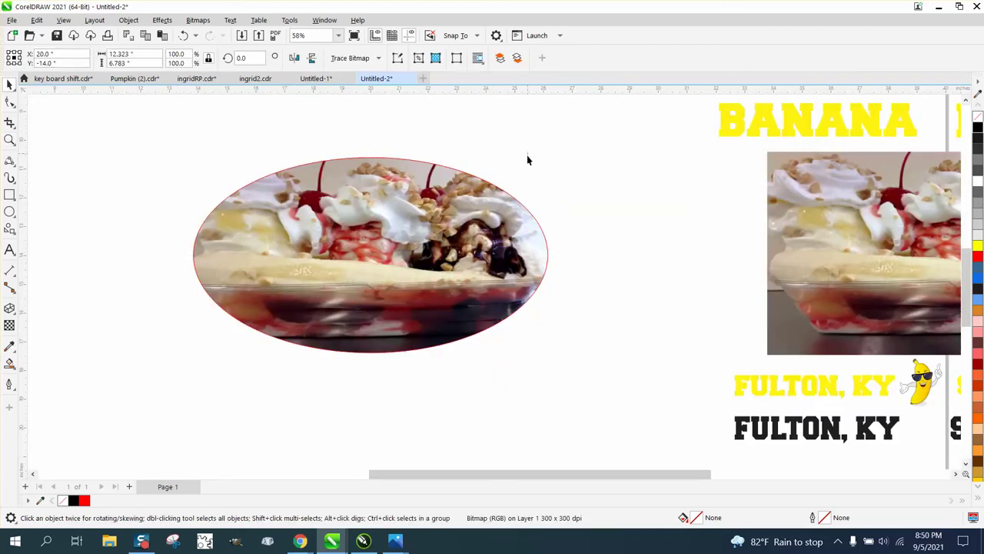
left_click(513, 201)
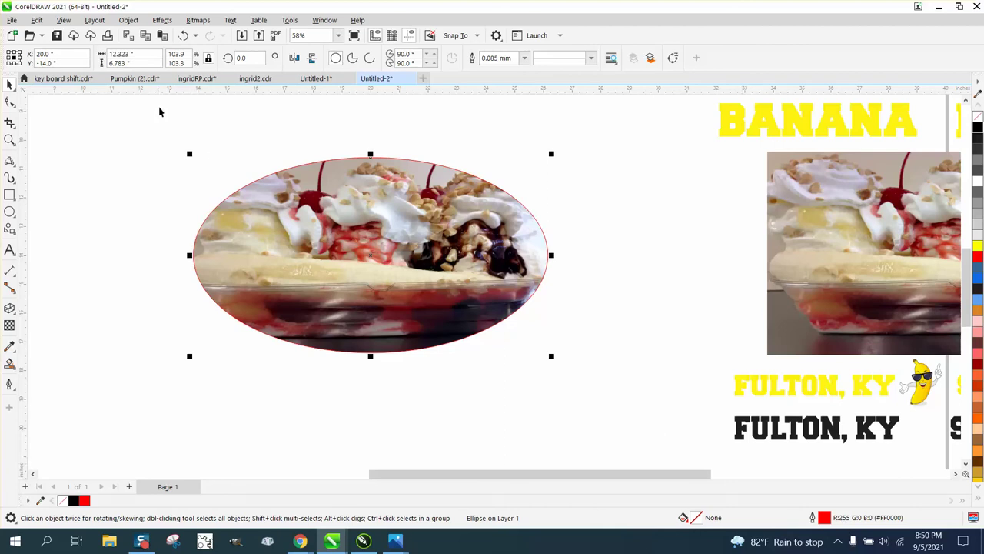
left_click(186, 63)
scroll(595, 172, "down", 4)
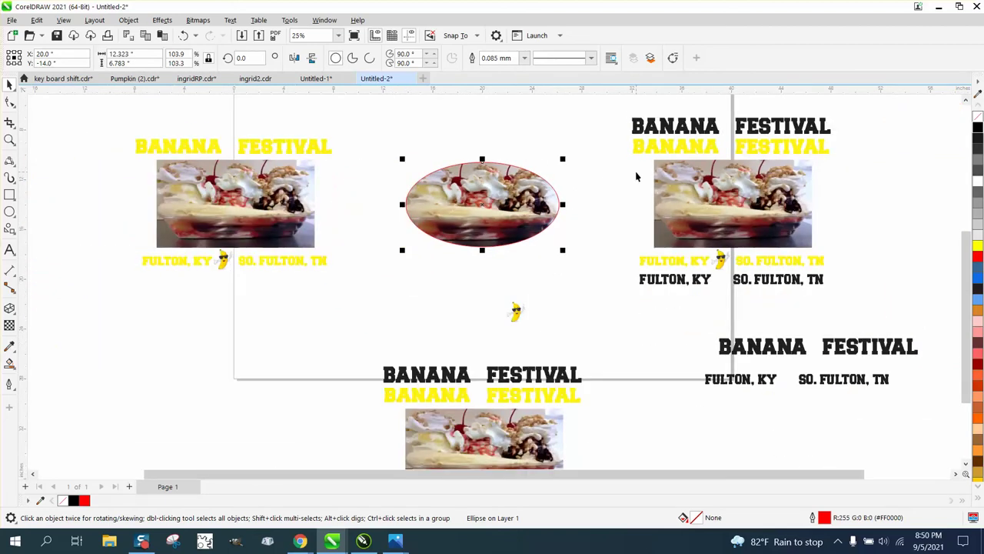
scroll(636, 177, "down", 1)
scroll(636, 177, "down", 1)
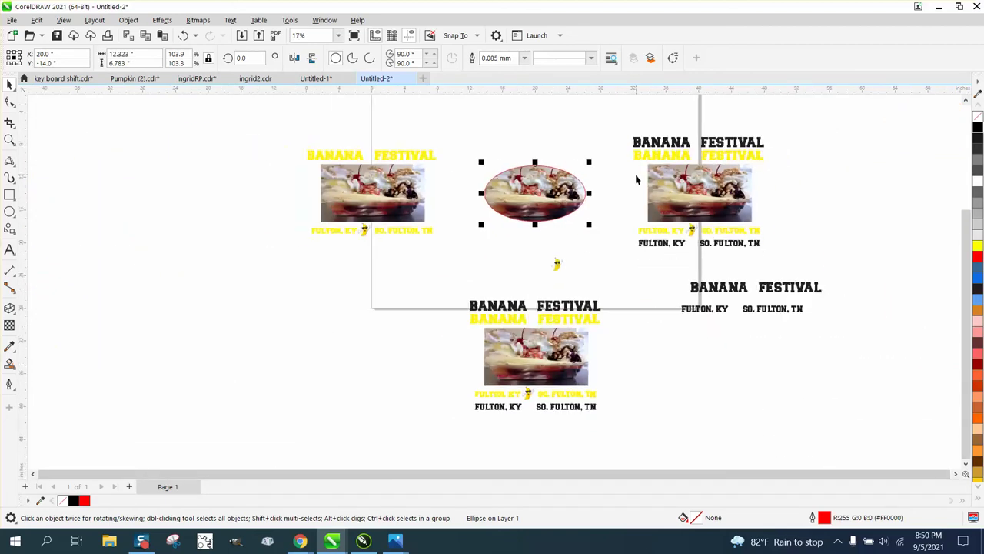
Step: Nudge the red oval up off the photo and apply a contour around it
key("Up")
key("Up")
key("Up")
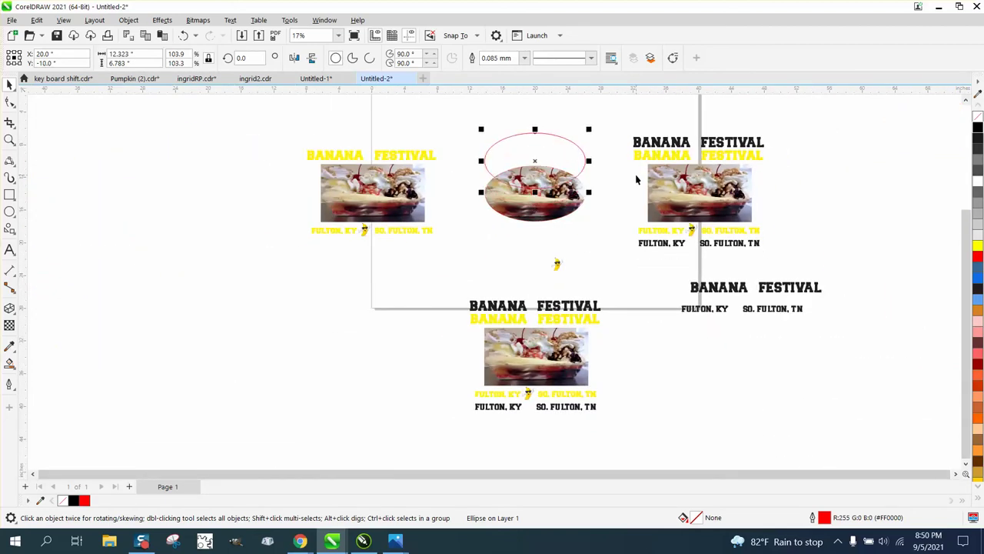
key("Up")
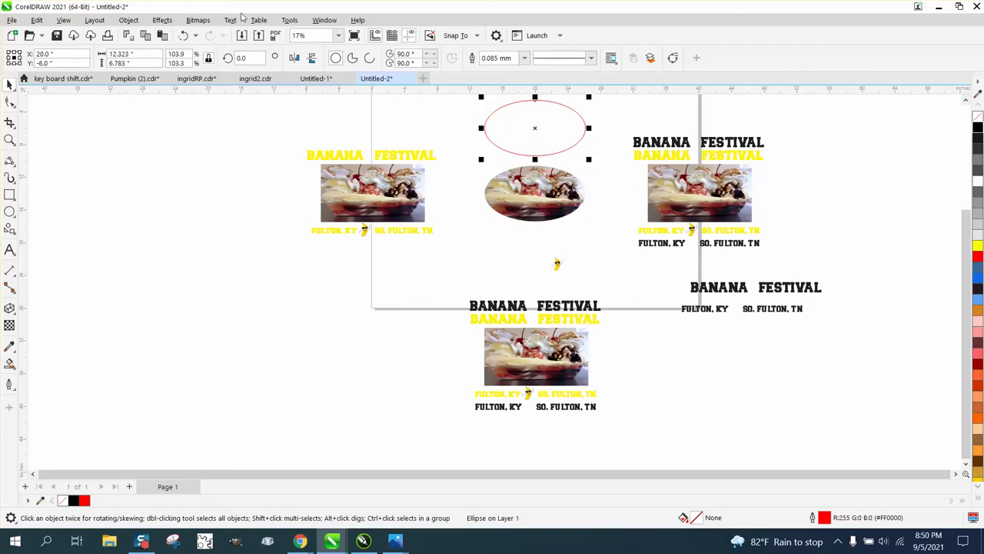
left_click(158, 21)
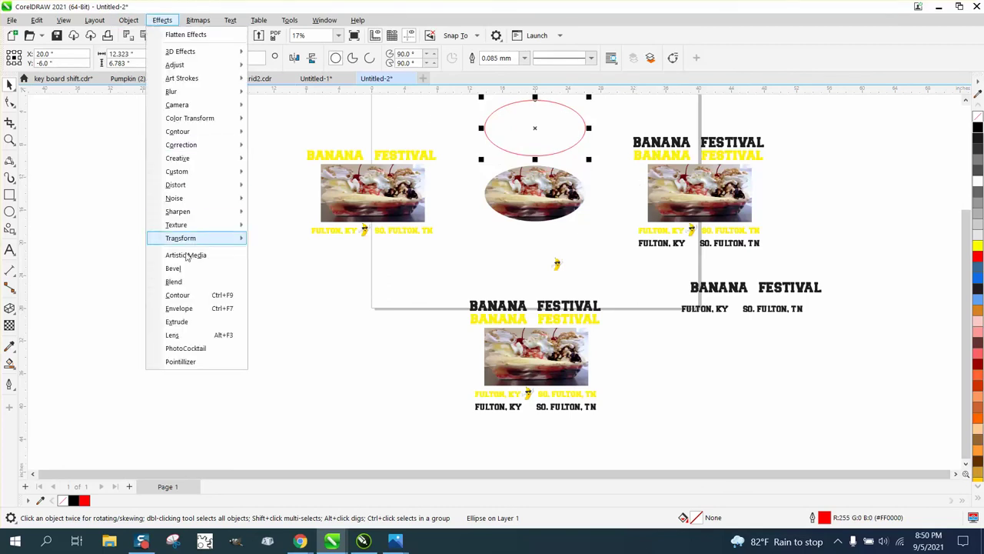
left_click(187, 296)
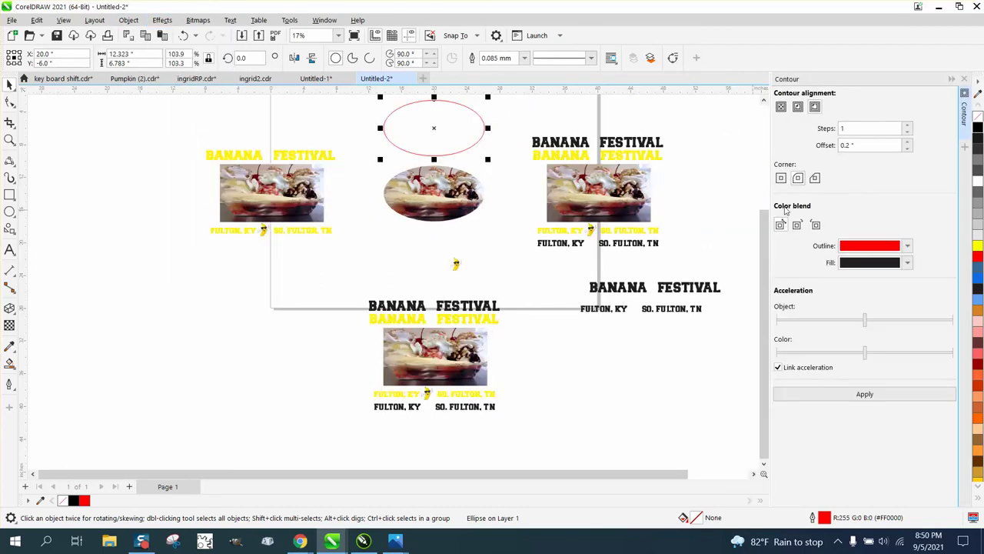
left_click(869, 394)
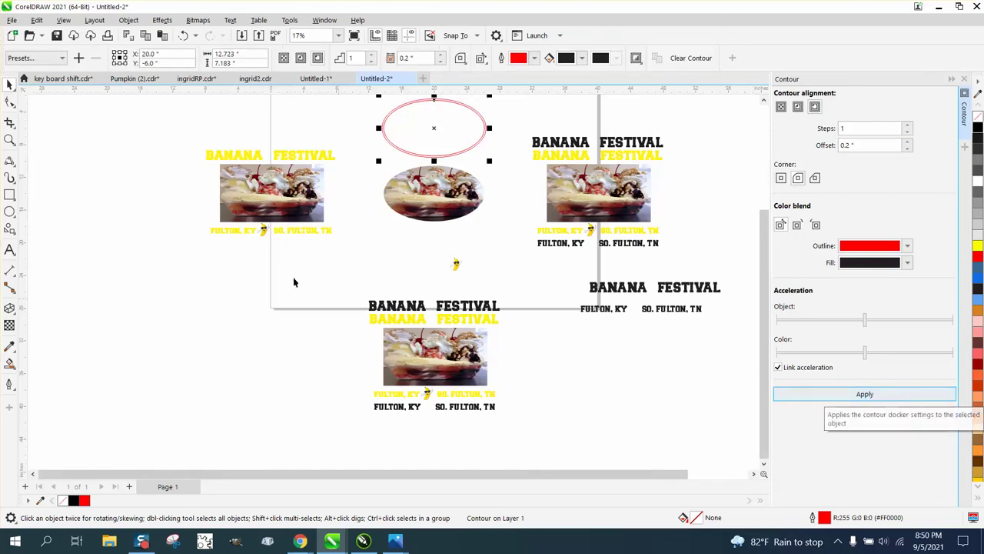
Step: Break the contour apart and move the outer oval to the page's lower left
left_click(128, 21)
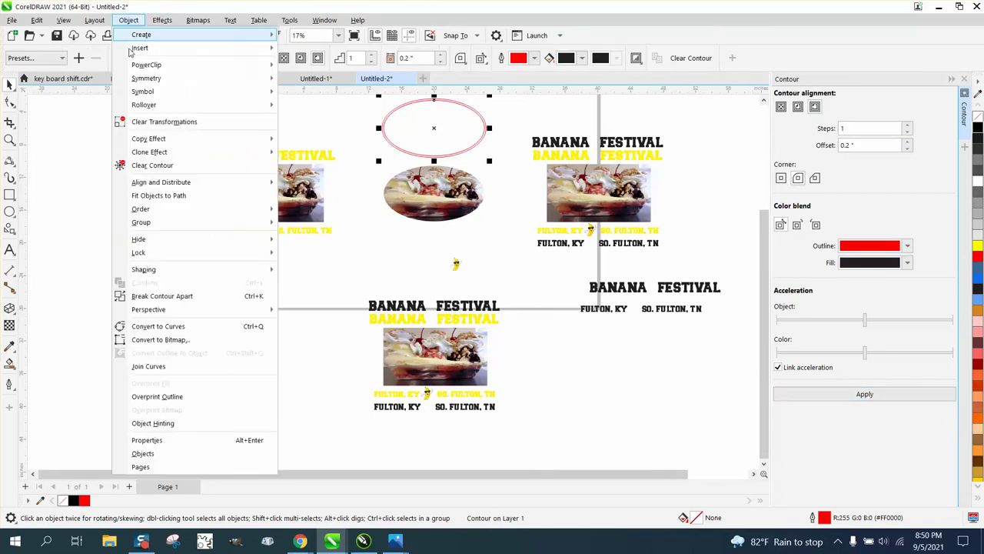
left_click(174, 296)
left_click(336, 293)
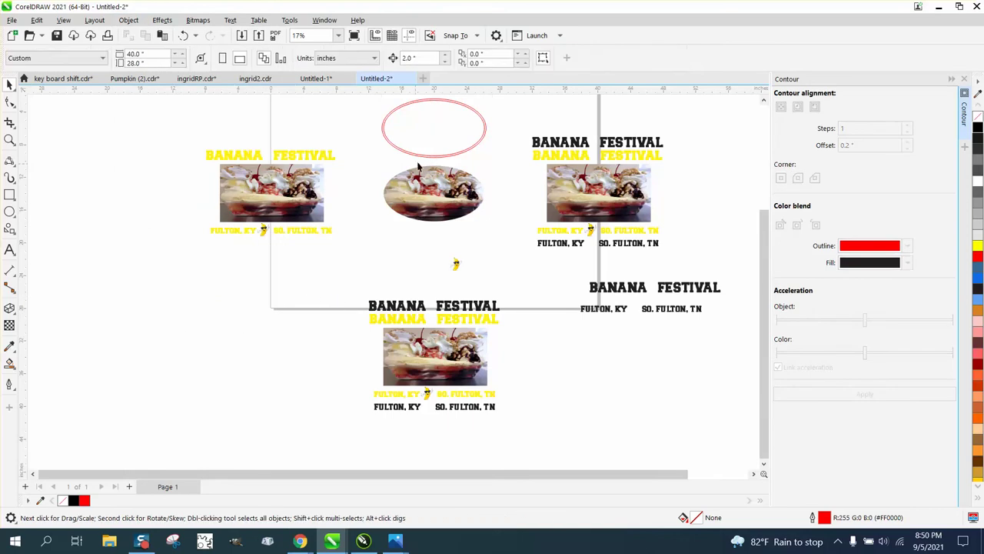
left_click_drag(433, 131, 432, 147)
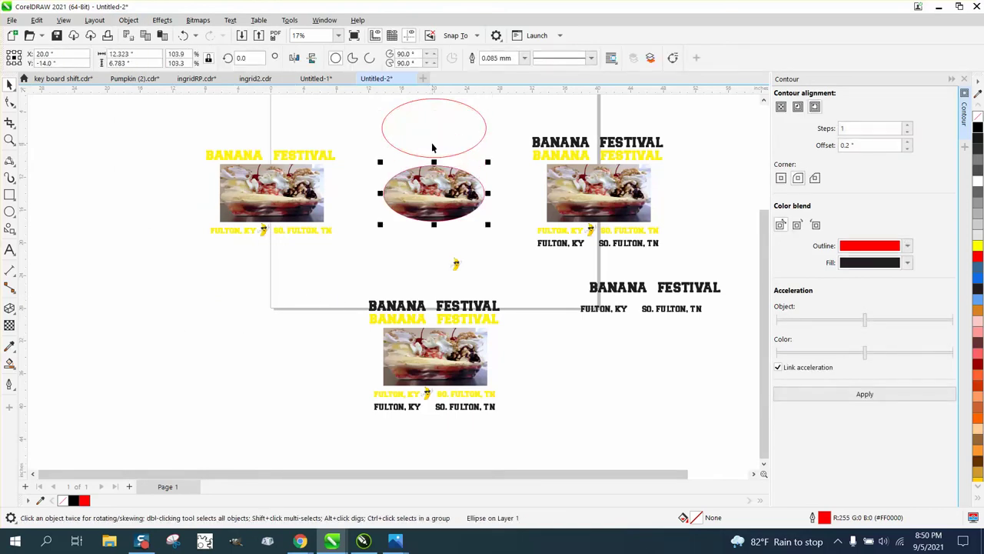
key("Left")
key("Left")
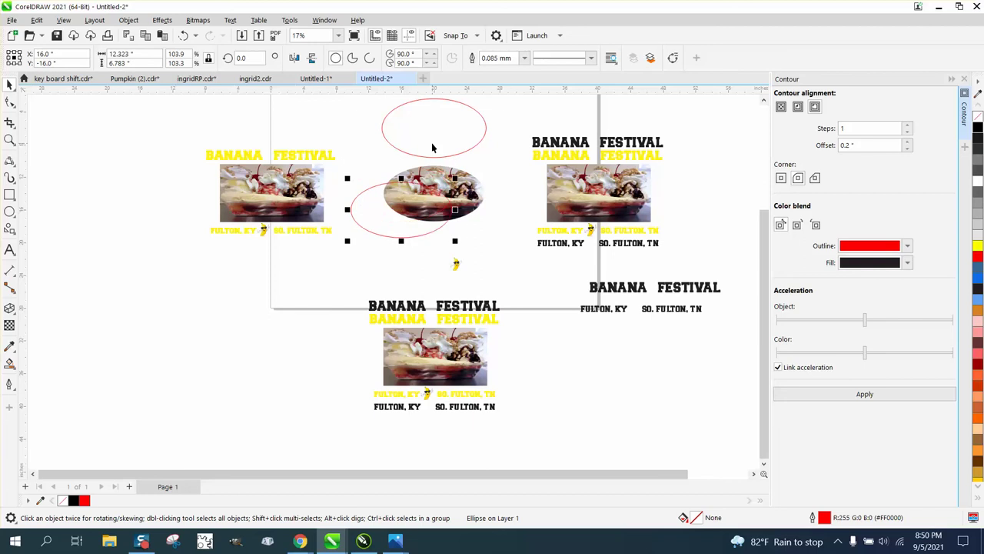
key("Down")
key("Down")
key("Down")
key("Down")
key("Down")
key("Down")
key("Down")
key("Left")
key("Left")
key("Left")
key("Left")
key("Left")
key("Left")
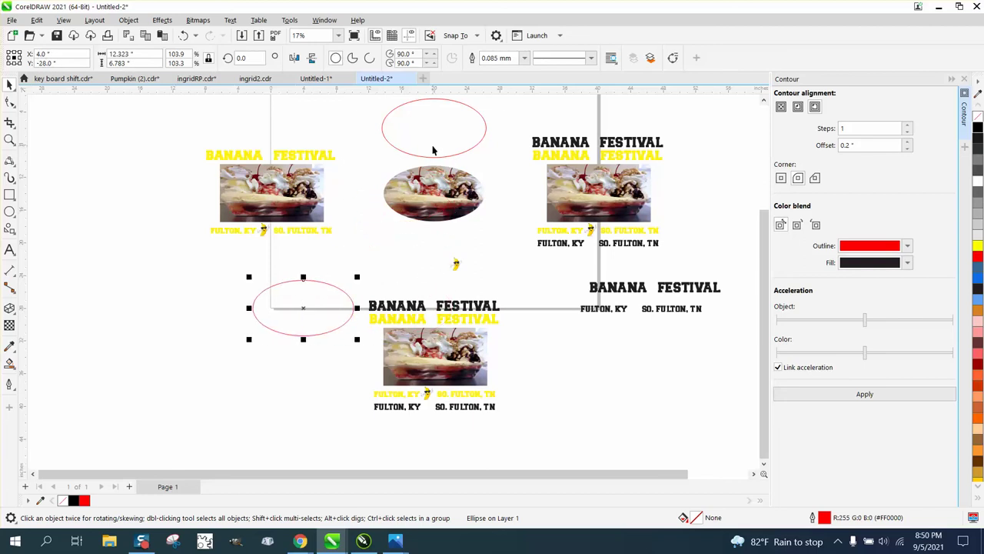
left_click(435, 147)
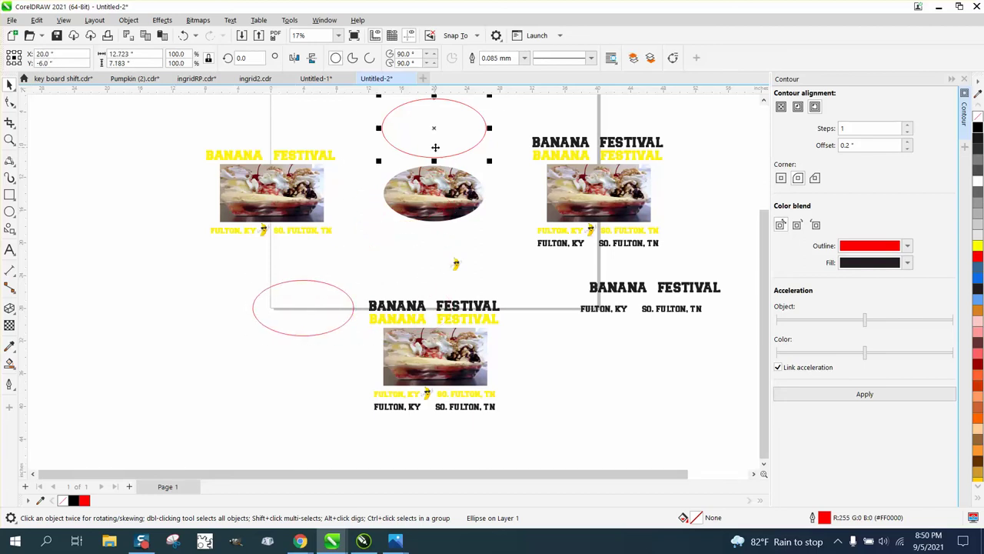
left_click(459, 311)
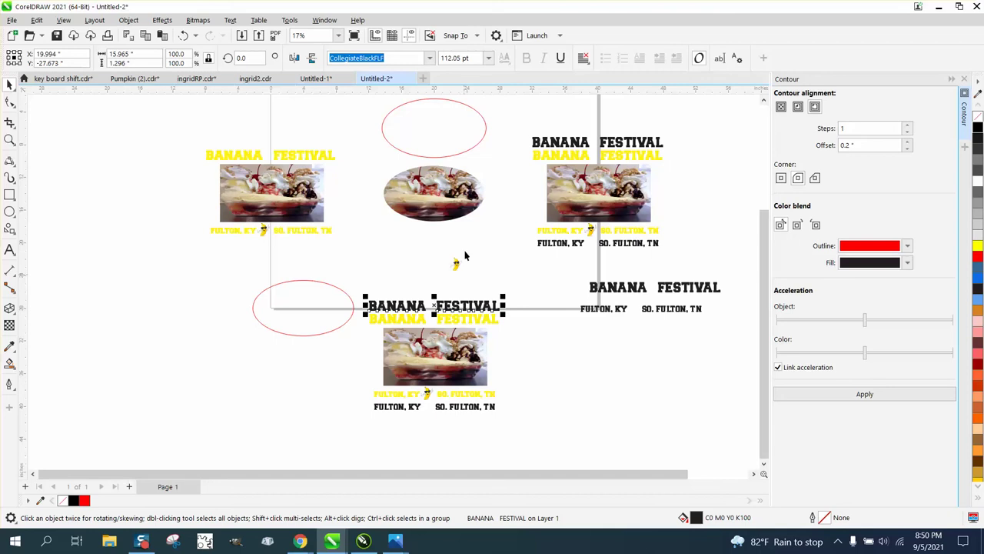
Step: Move the BANANA FESTIVAL title to the page top and the city names just above the oval
scroll(465, 251, "down", 1)
left_click_drag(444, 296, 450, 115)
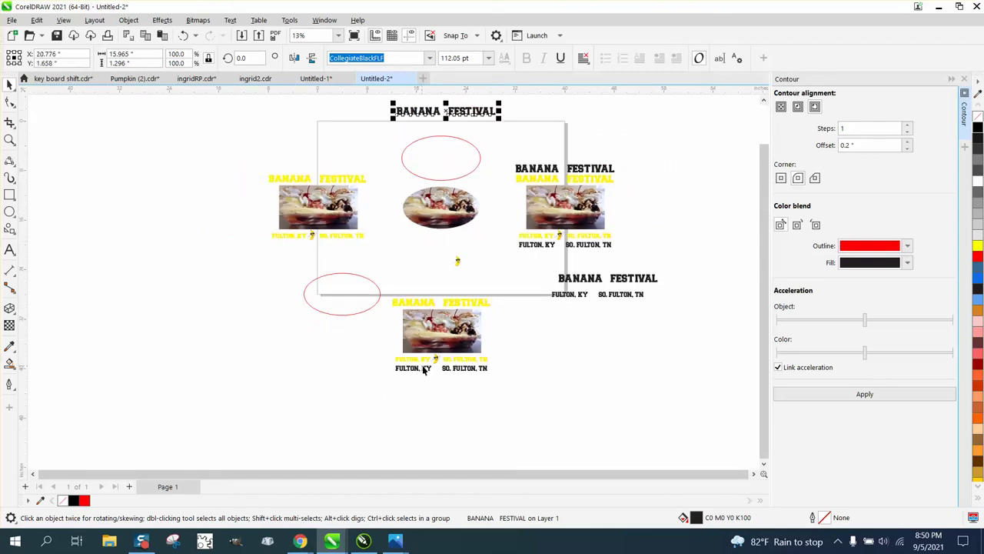
left_click_drag(423, 369, 425, 253)
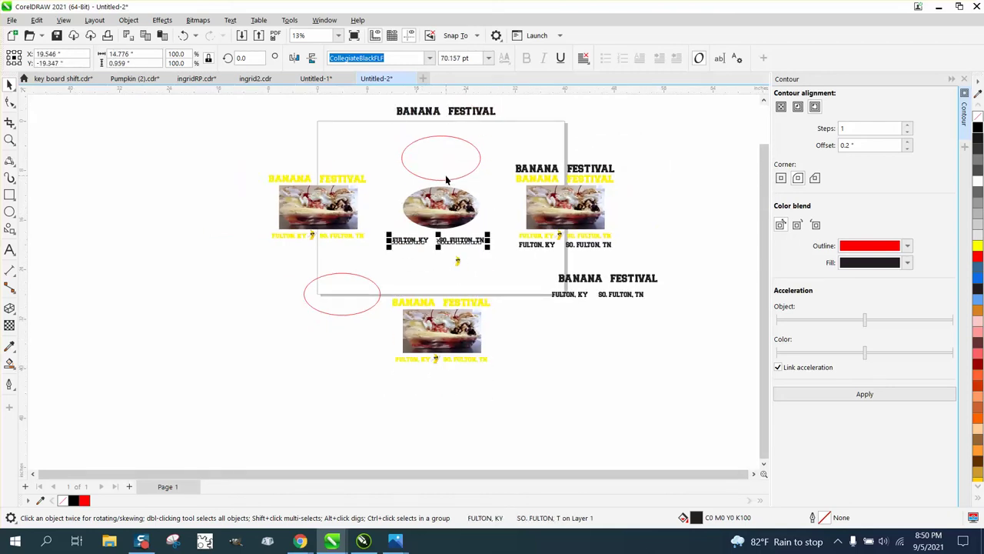
left_click(448, 177)
key("Up")
key("Up")
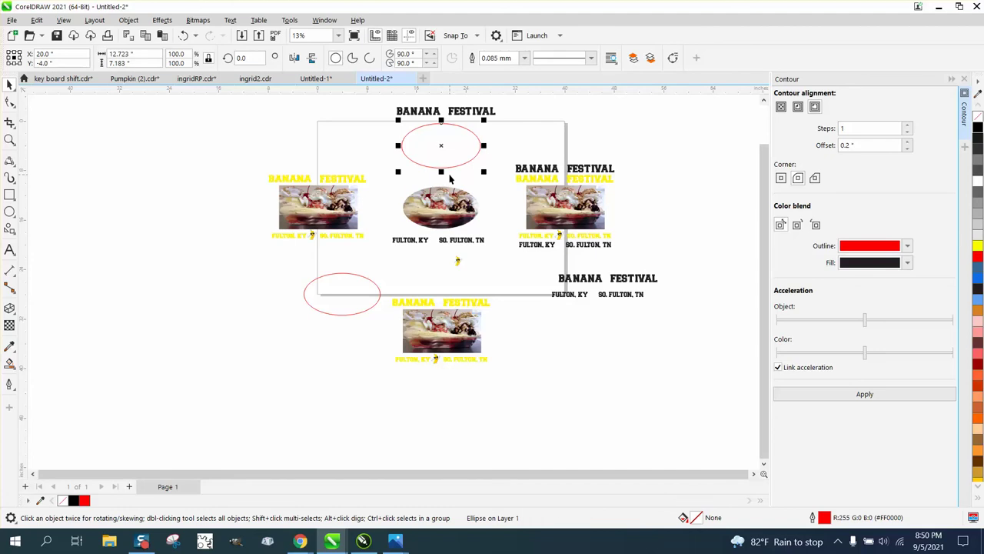
key("Escape")
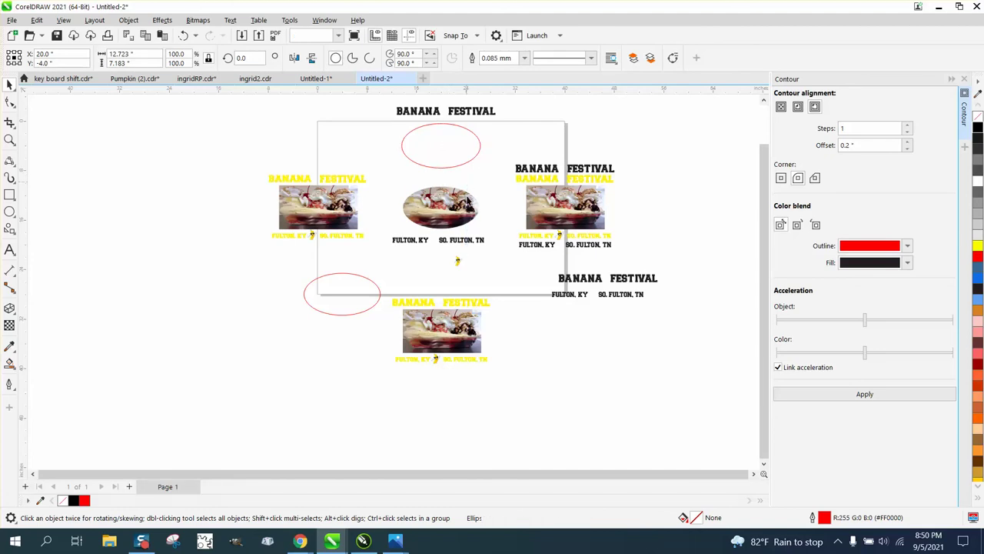
left_click(467, 246)
left_click_drag(467, 246, 471, 179)
Step: Fill the BANANA FESTIVAL title yellow
left_click(460, 115)
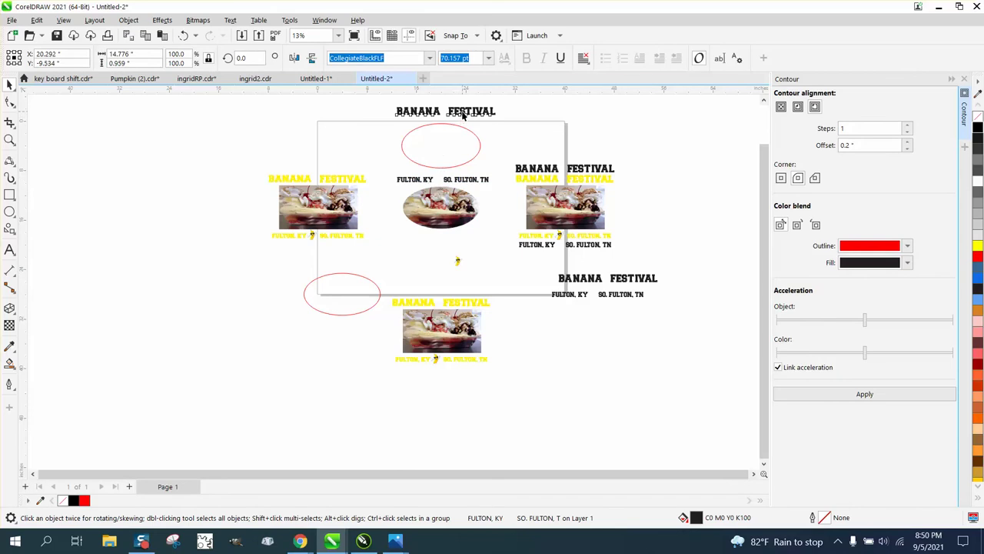
left_click(10, 139)
left_click_drag(383, 99, 578, 190)
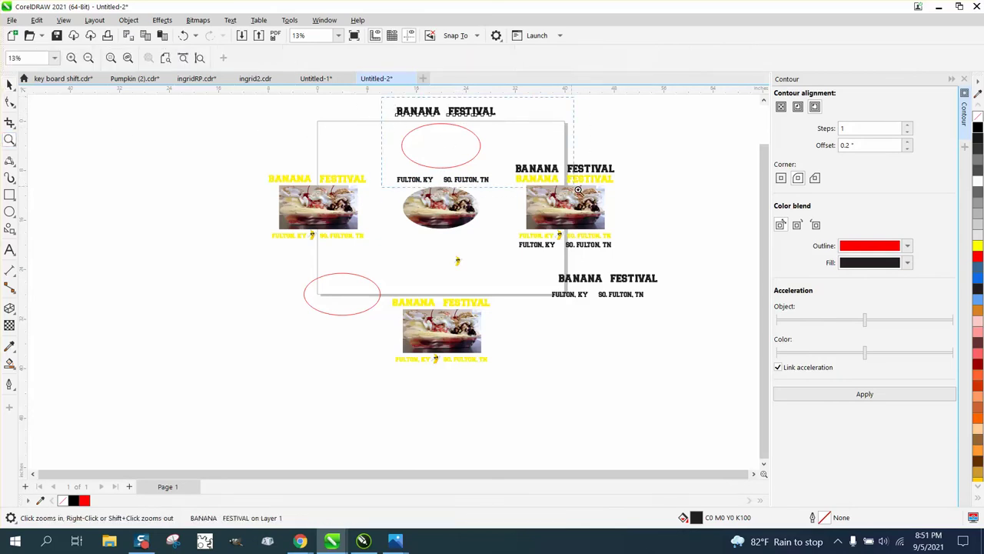
key("space")
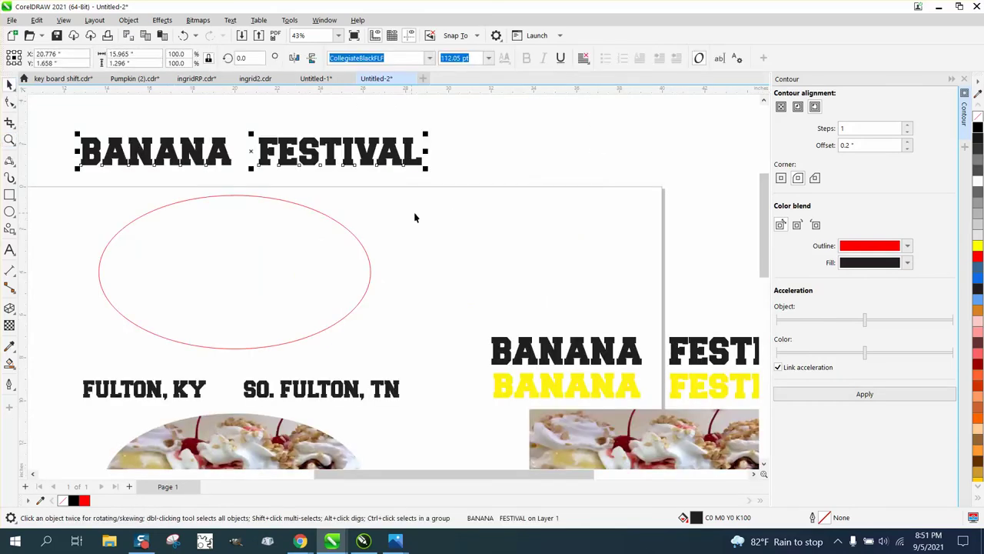
scroll(465, 226, "down", 1)
left_click(978, 247)
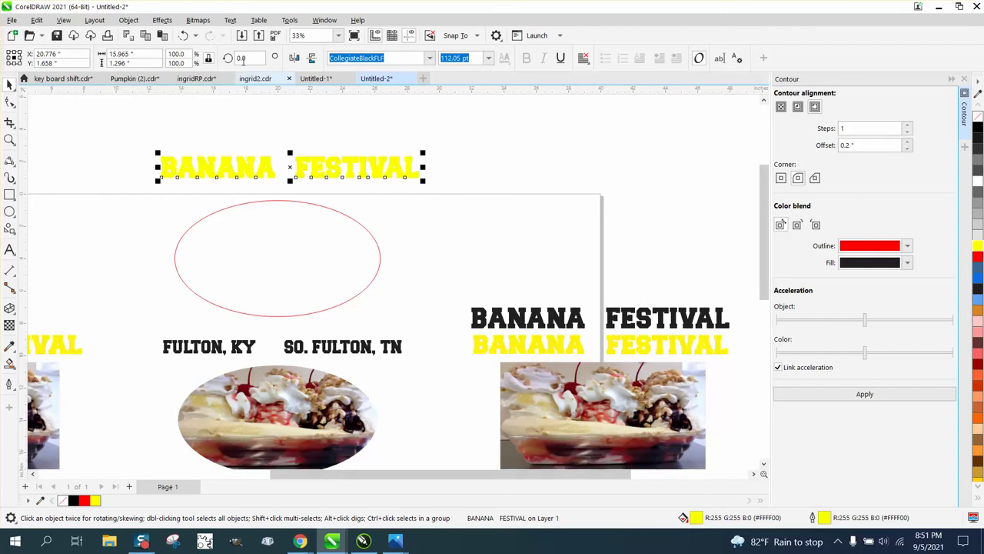
Step: Try fitting the title to the oval, undo it, and reduce the font to 105 pt
left_click(230, 20)
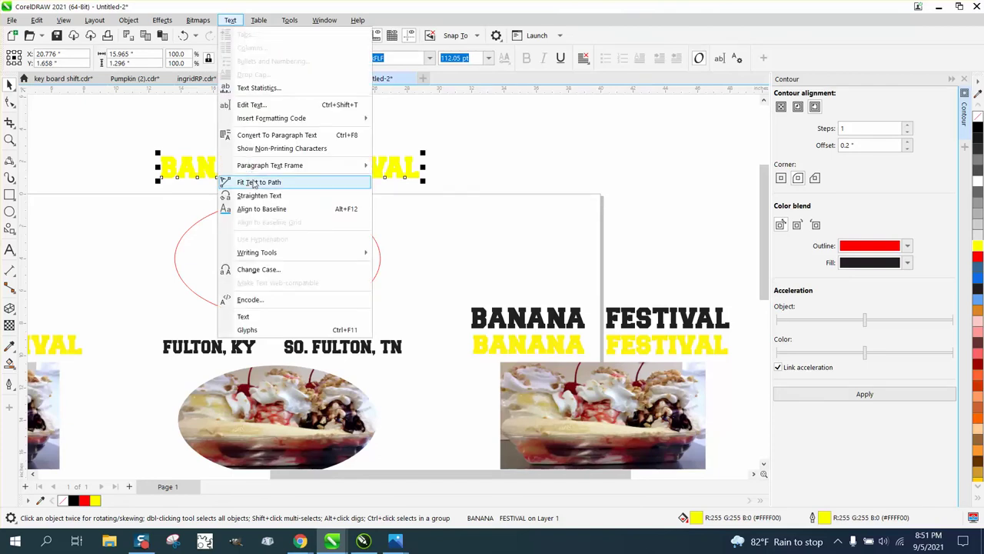
left_click(254, 183)
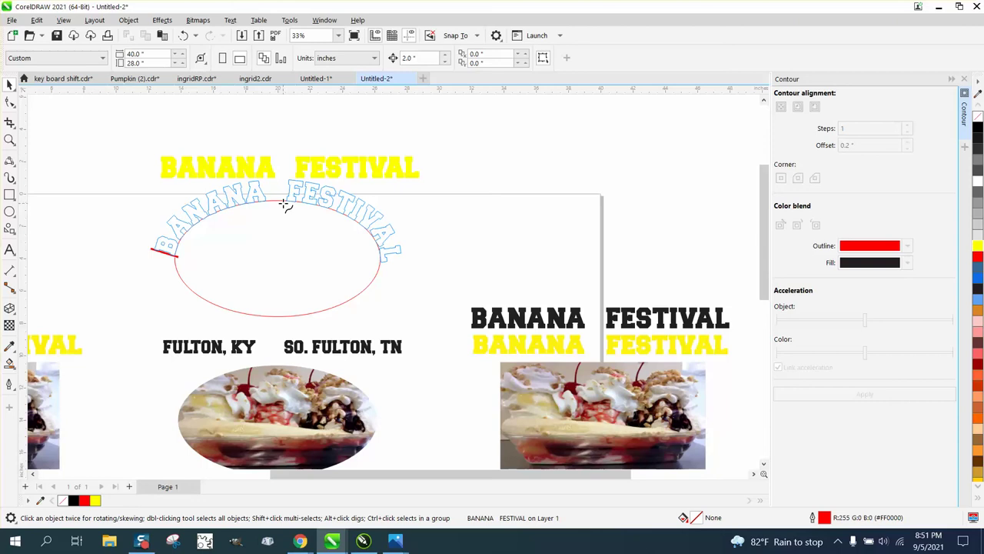
left_click(285, 204)
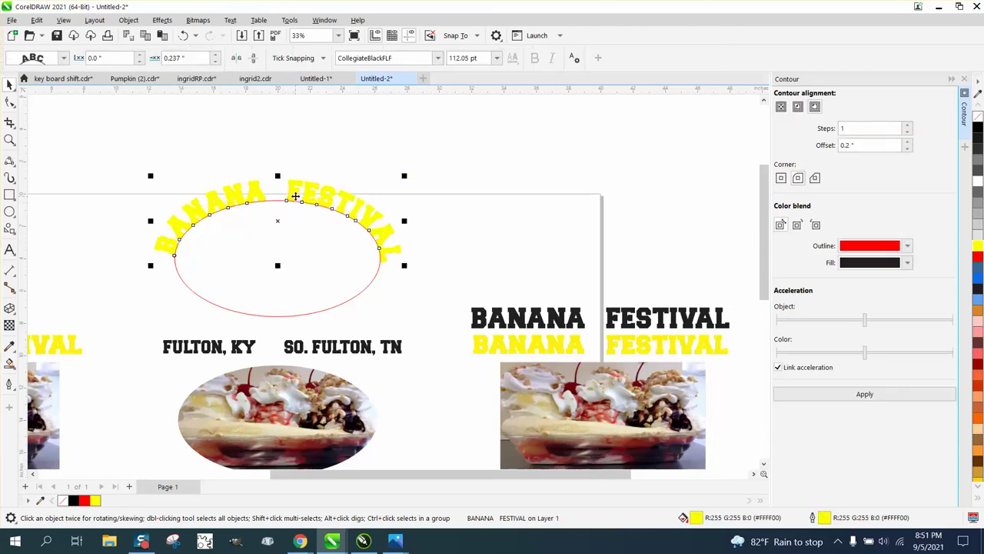
left_click(183, 35)
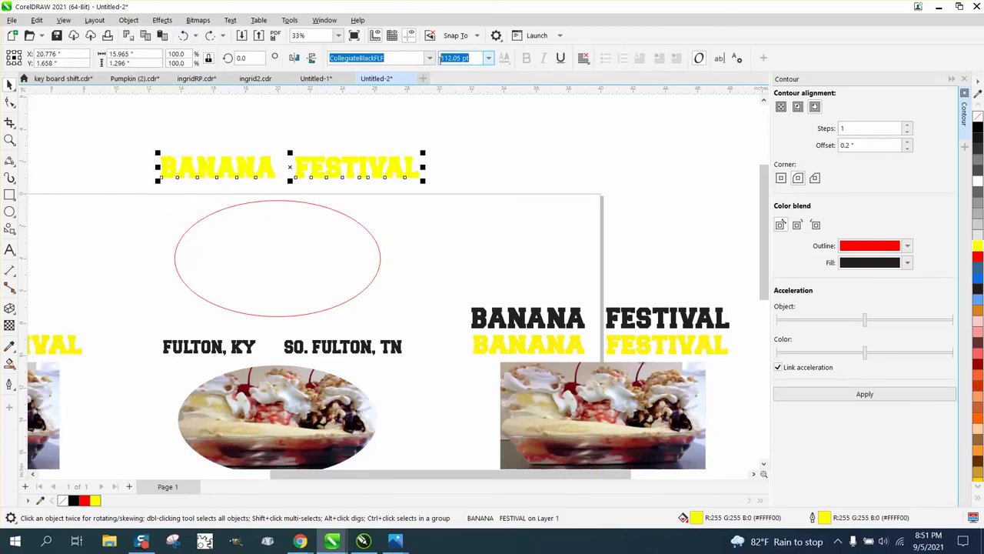
type("105")
key("Return")
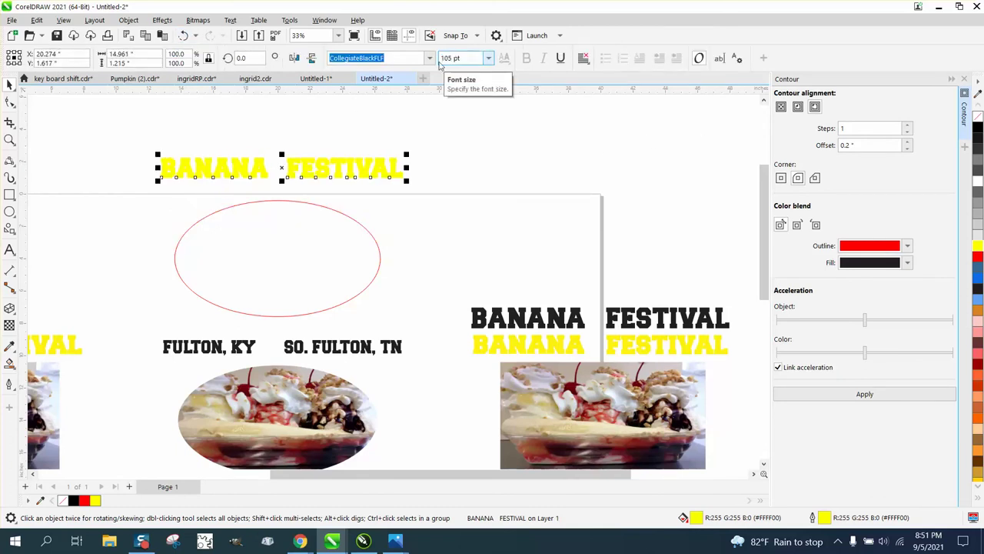
Step: Fit the 105 pt BANANA FESTIVAL text along the ellipse's top edge
left_click(230, 20)
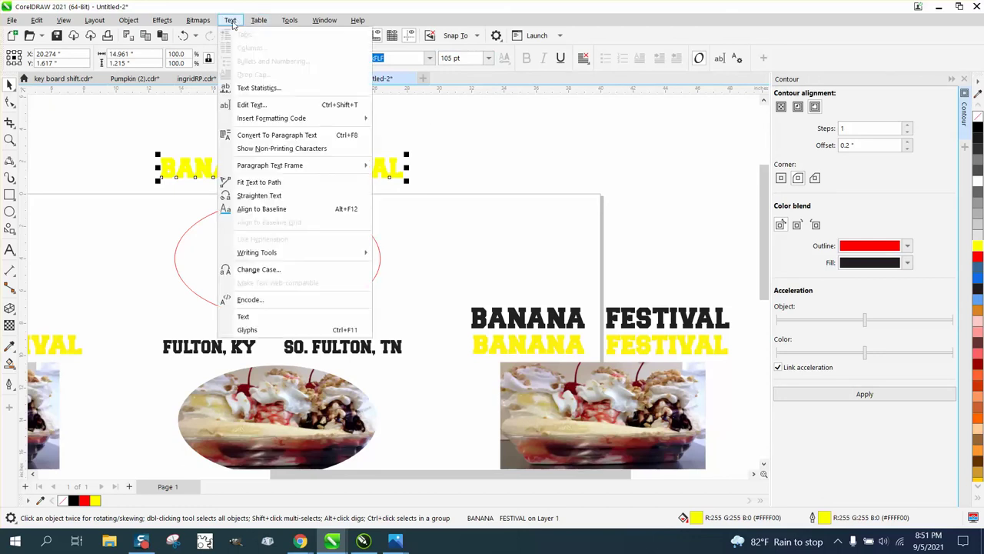
left_click(267, 185)
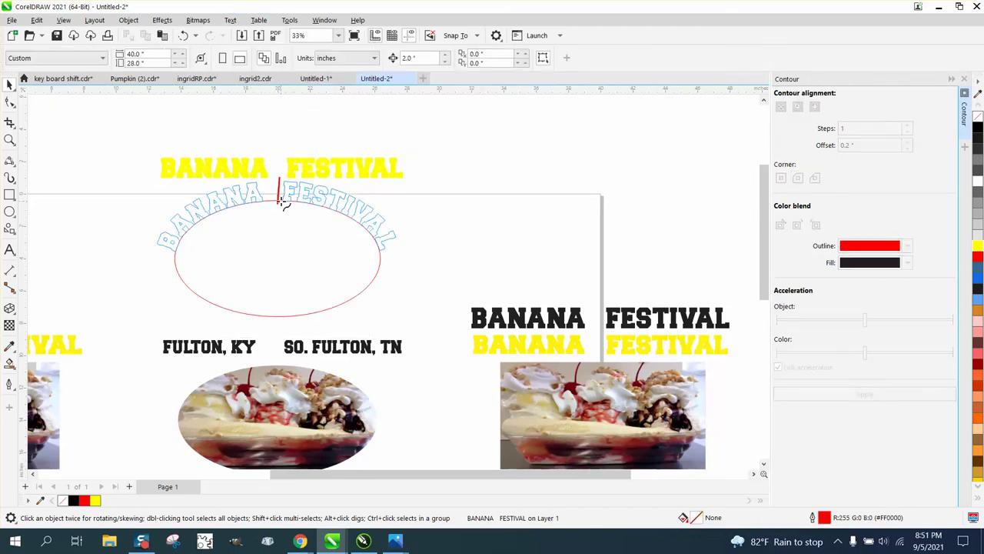
left_click(281, 202)
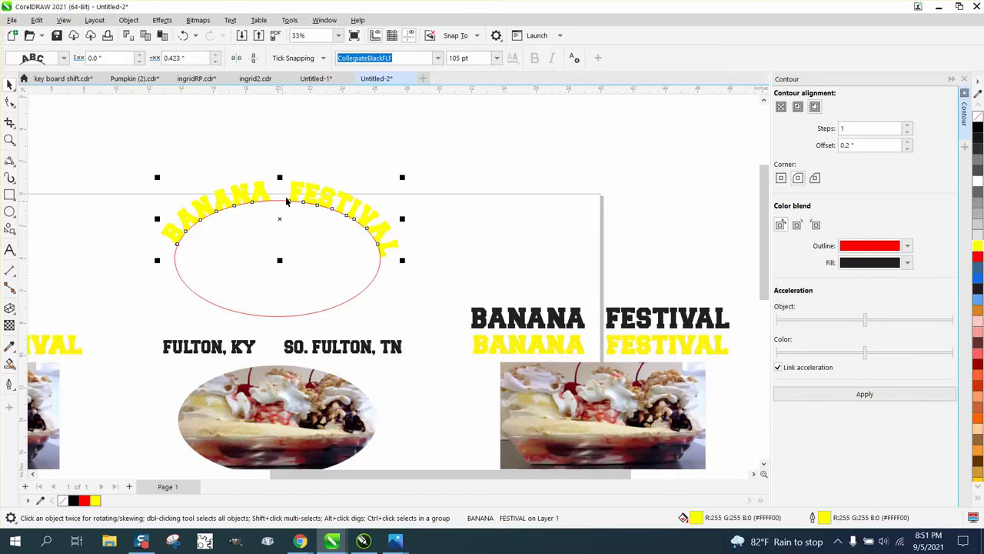
scroll(304, 178, "down", 3)
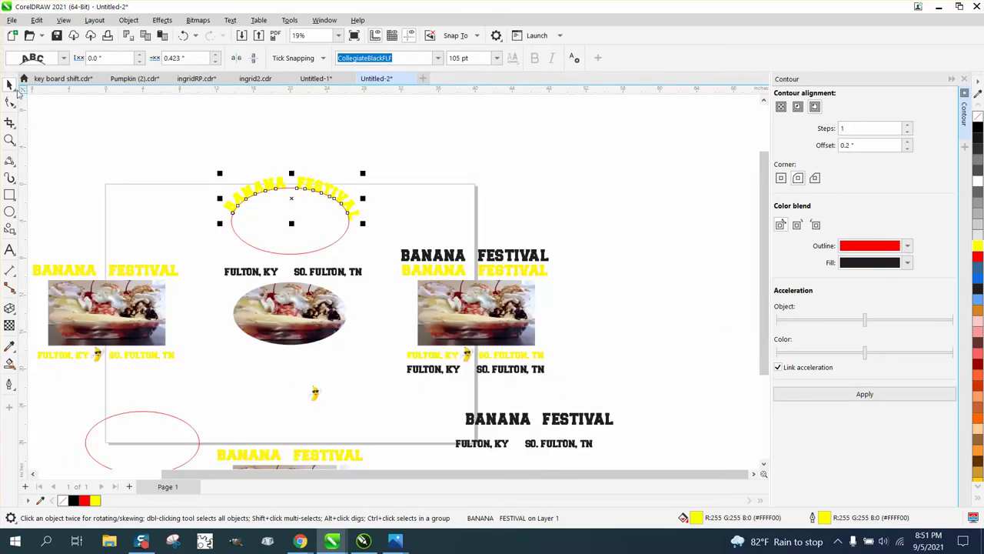
Step: Nudge the oval photo into the ellipse, check it zoomed in, then lower it below the city names
left_click(254, 306)
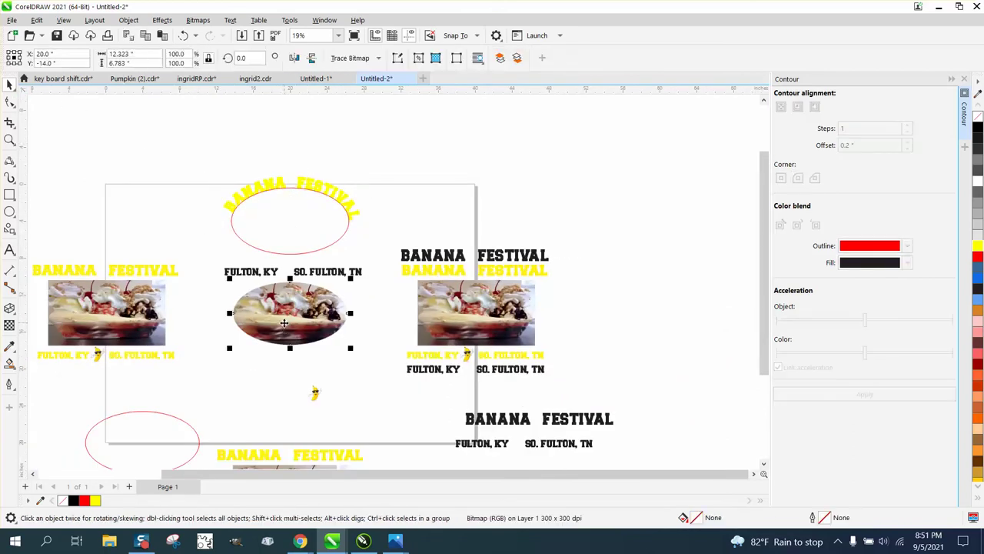
left_click_drag(284, 342, 285, 323)
key("Up")
key("Up")
key("Up")
key("Up")
key("Up")
key("Up")
key("Up")
key("Up")
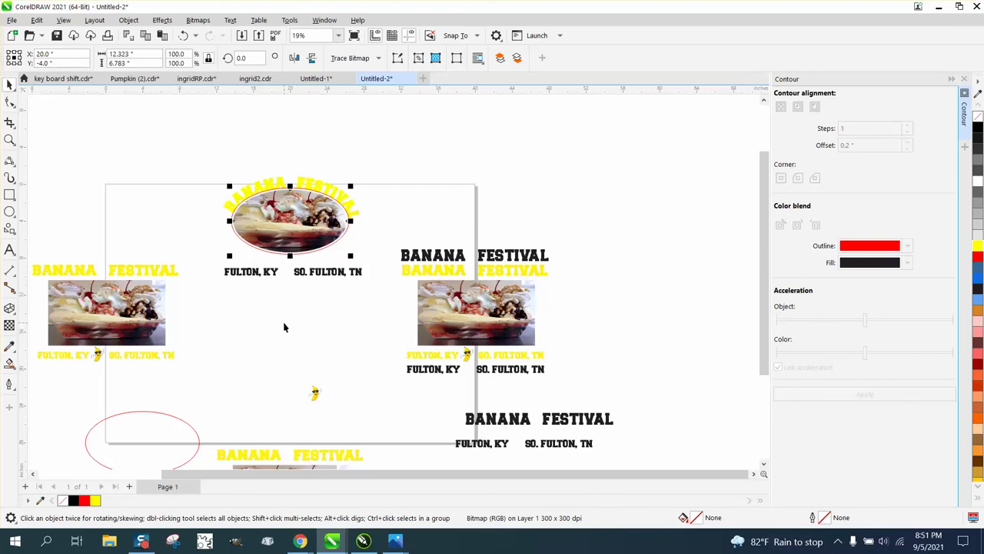
left_click(9, 139)
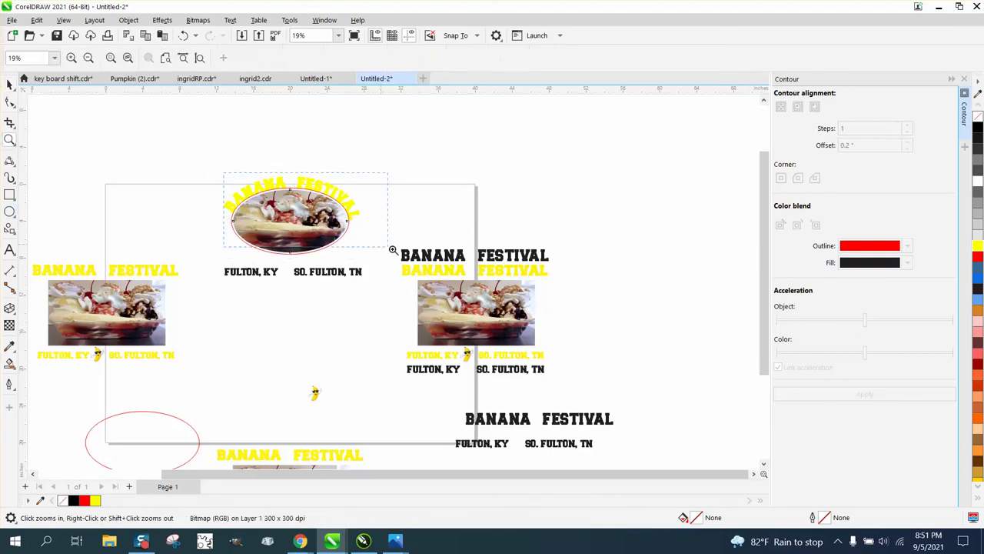
left_click_drag(393, 249, 224, 174)
right_click(352, 225)
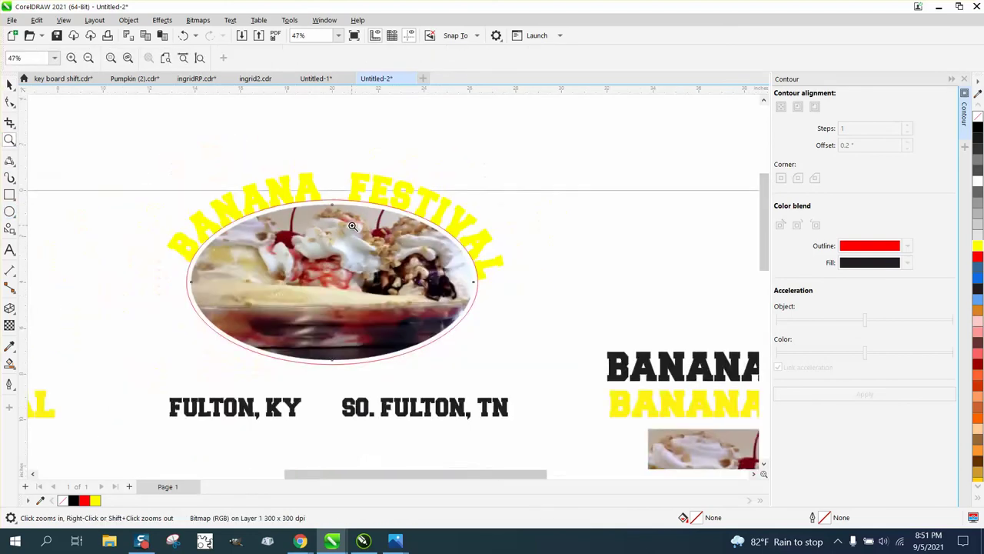
right_click(352, 225)
key("space")
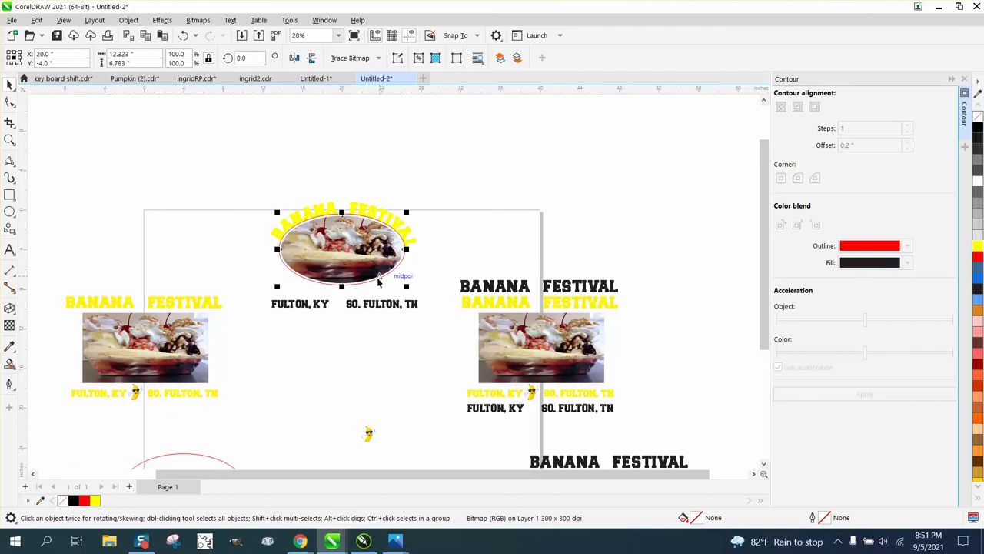
key("Down")
key("Down")
key("Down")
key("Down")
key("Down")
key("Down")
key("Down")
key("Down")
key("Down")
key("Down")
key("Down")
key("Down")
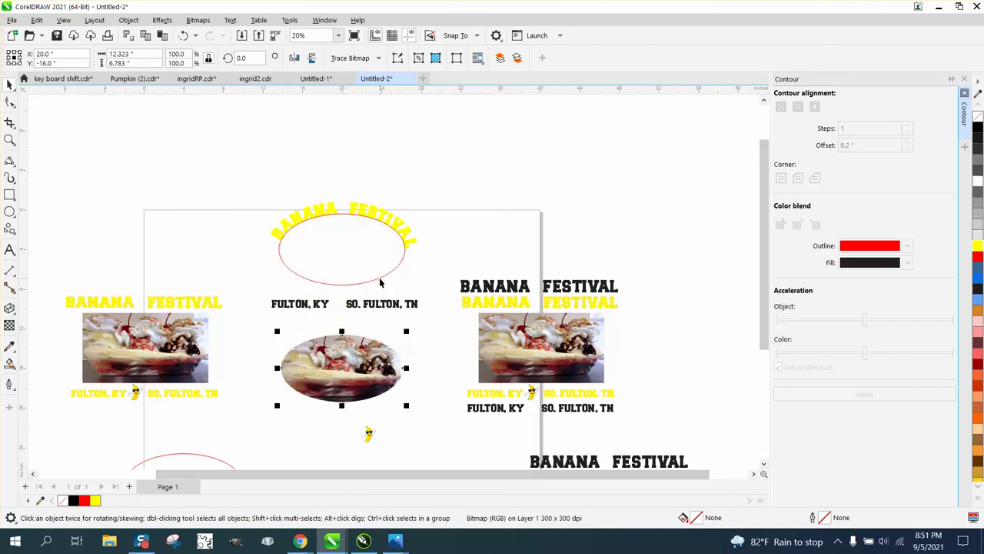
left_click(390, 306)
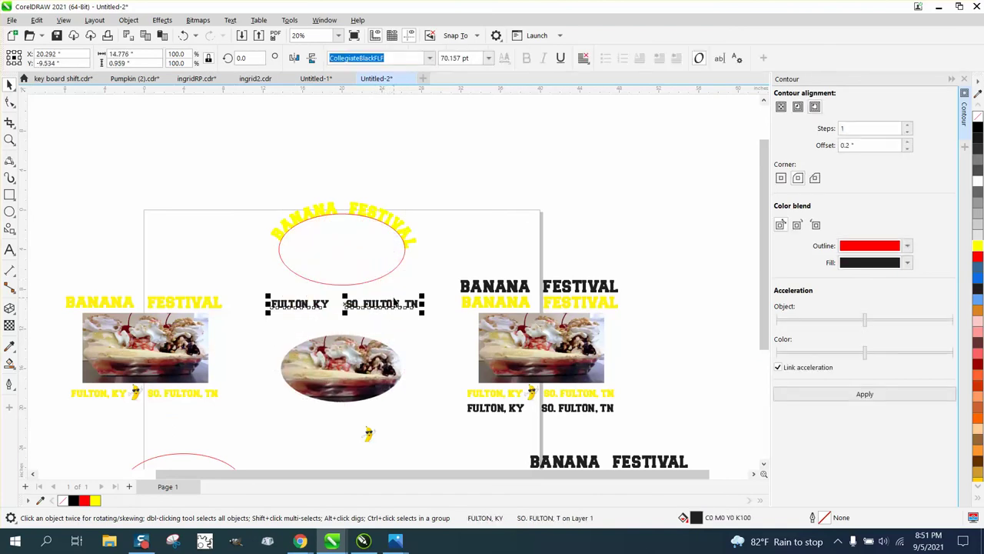
Step: Set the city text to 70 pt and fit it along the ellipse's bottom
left_click(469, 59)
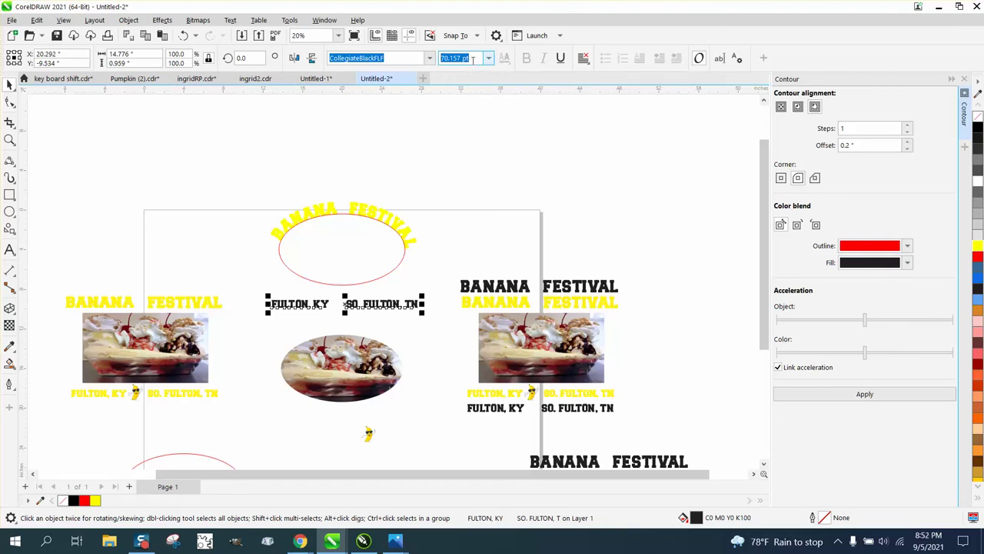
type("70")
key("Return")
left_click(230, 20)
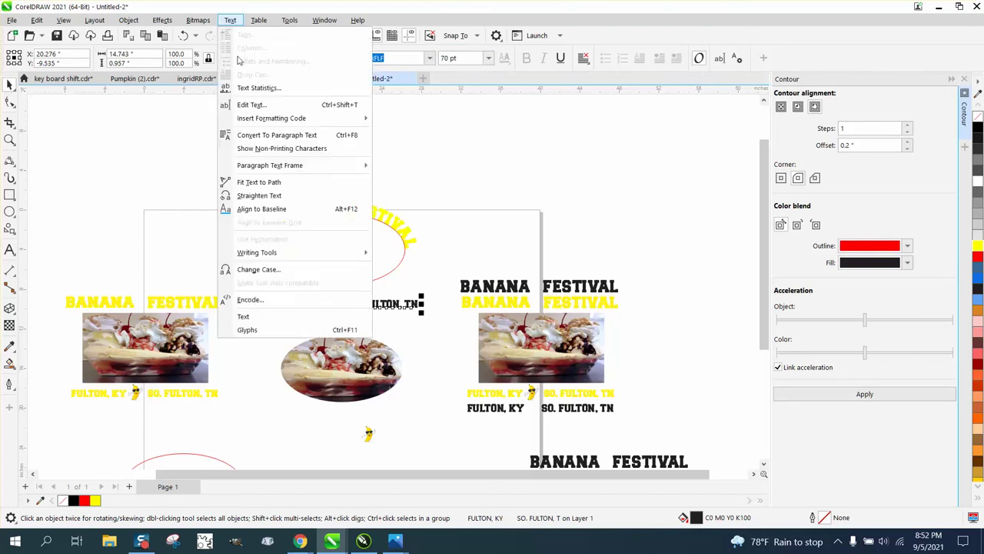
left_click(258, 181)
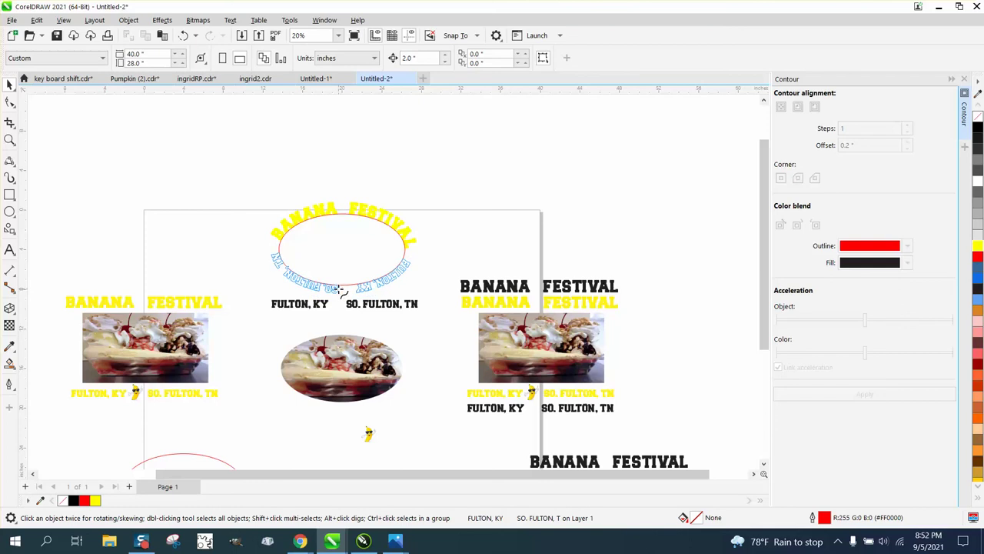
left_click(339, 290)
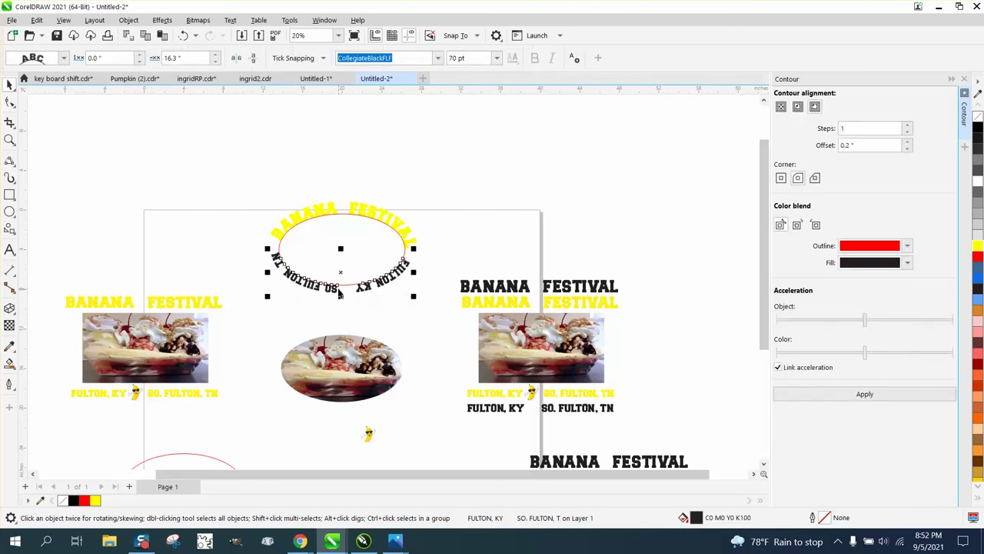
left_click(236, 59)
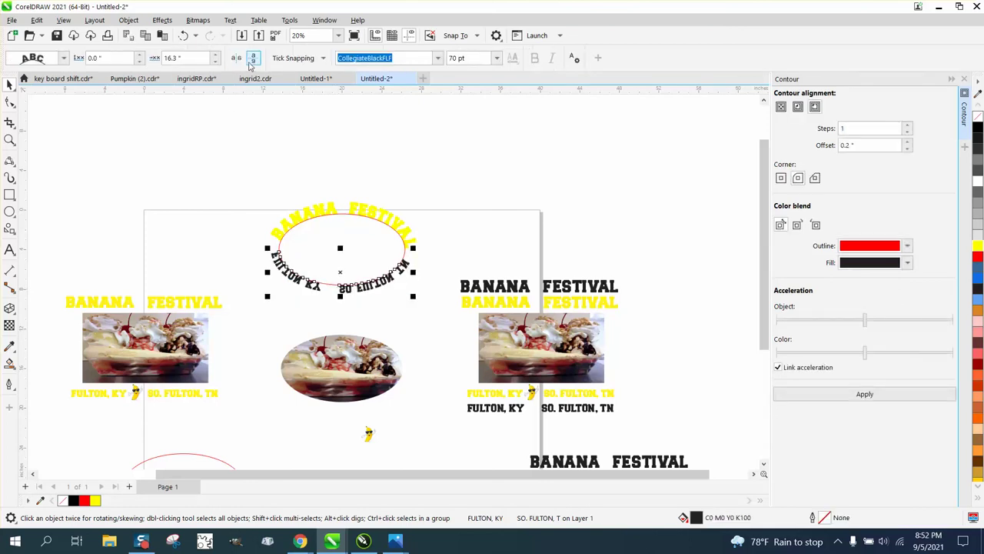
left_click(253, 60)
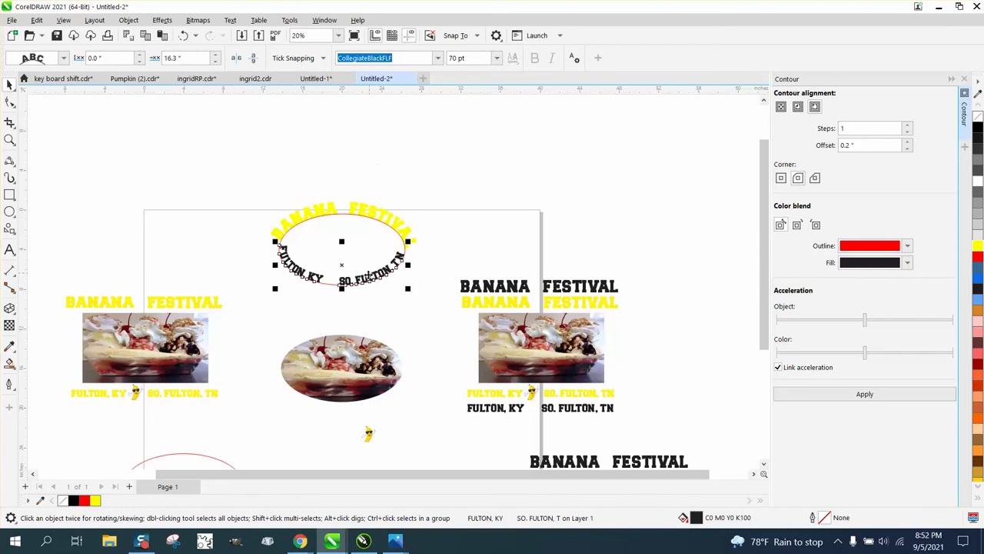
Step: Set the curved city text's distance from the ellipse to 0.9"
left_click(10, 139)
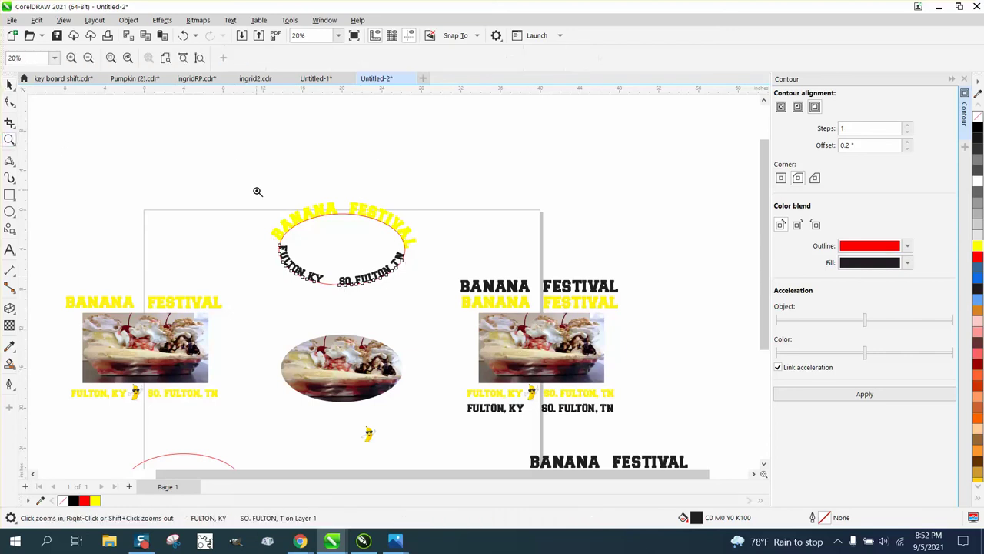
left_click_drag(257, 192, 523, 345)
left_click(10, 85)
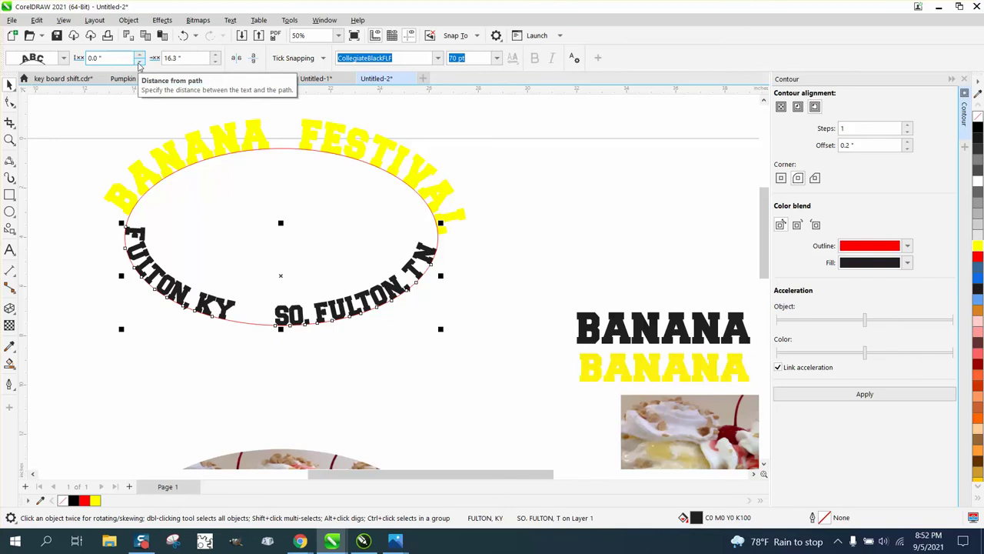
left_click(139, 66)
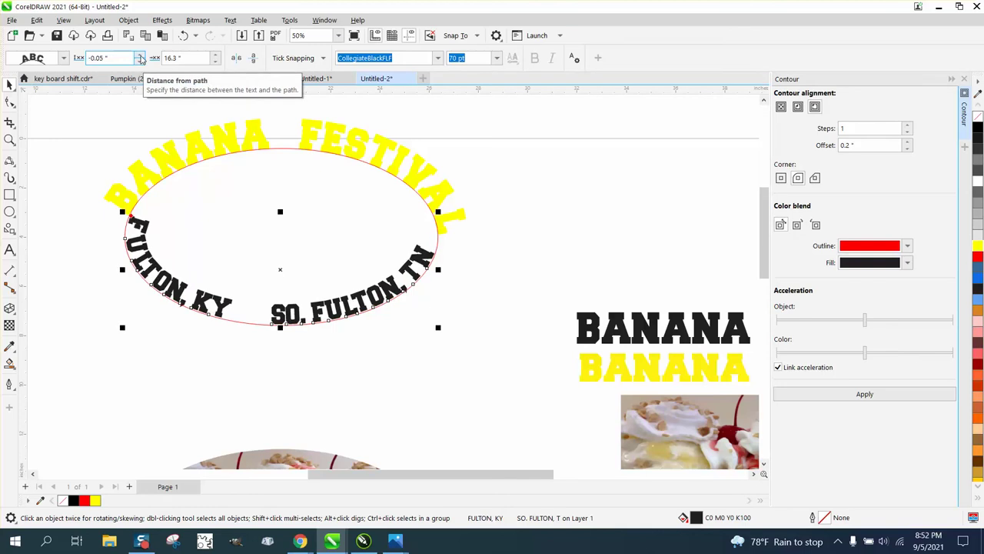
left_click(140, 60)
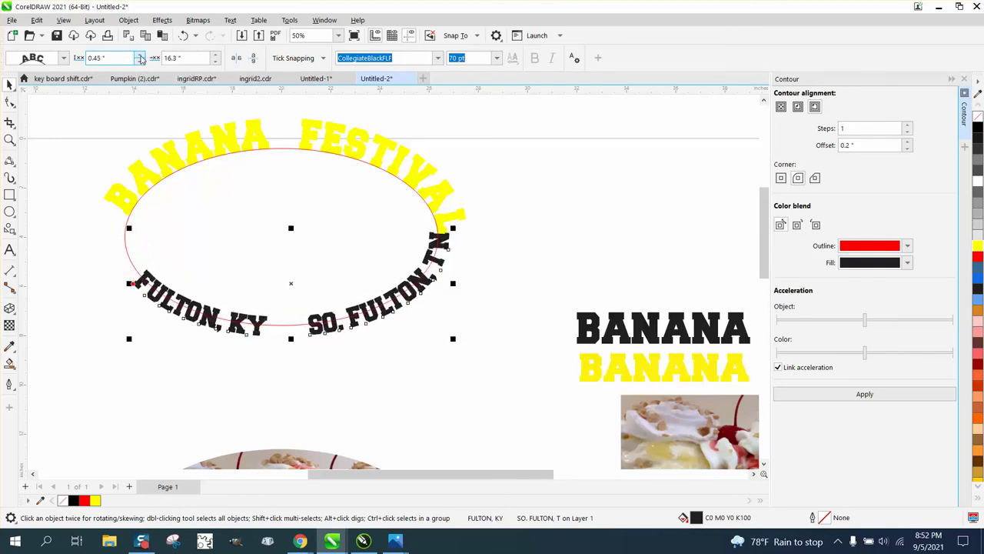
left_click(141, 59)
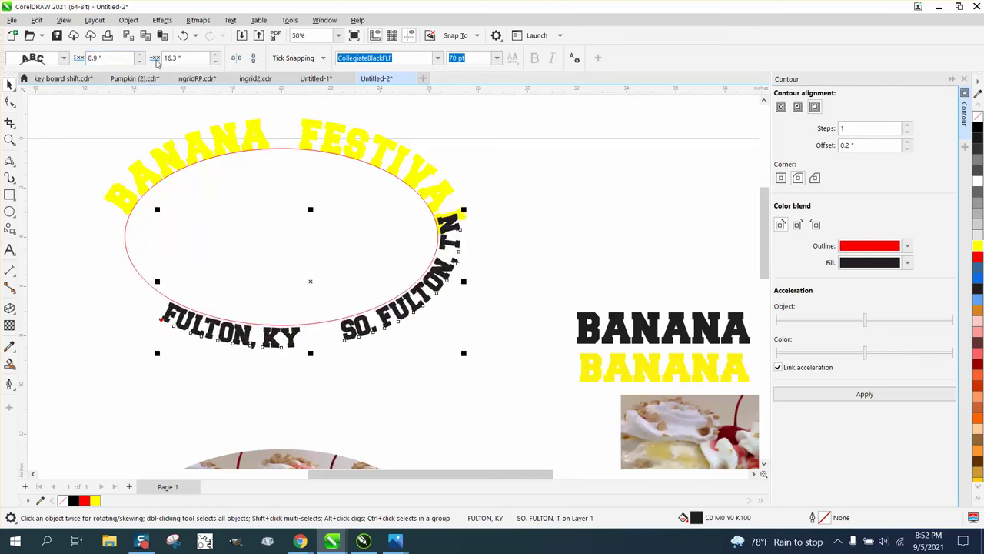
Step: Raise the text offset to 18.8" to centre the city names under the ellipse
left_click(217, 61)
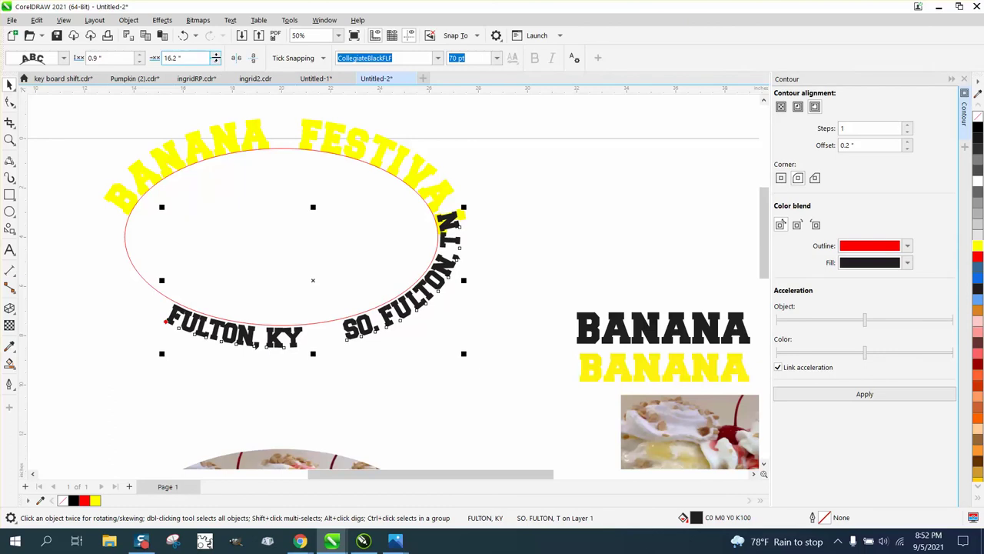
left_click(217, 57)
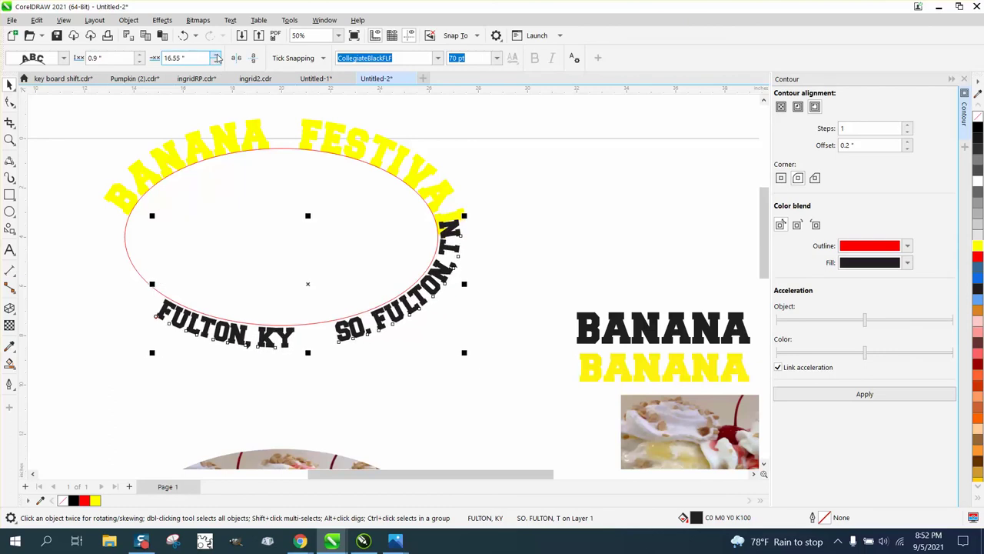
left_click(217, 58)
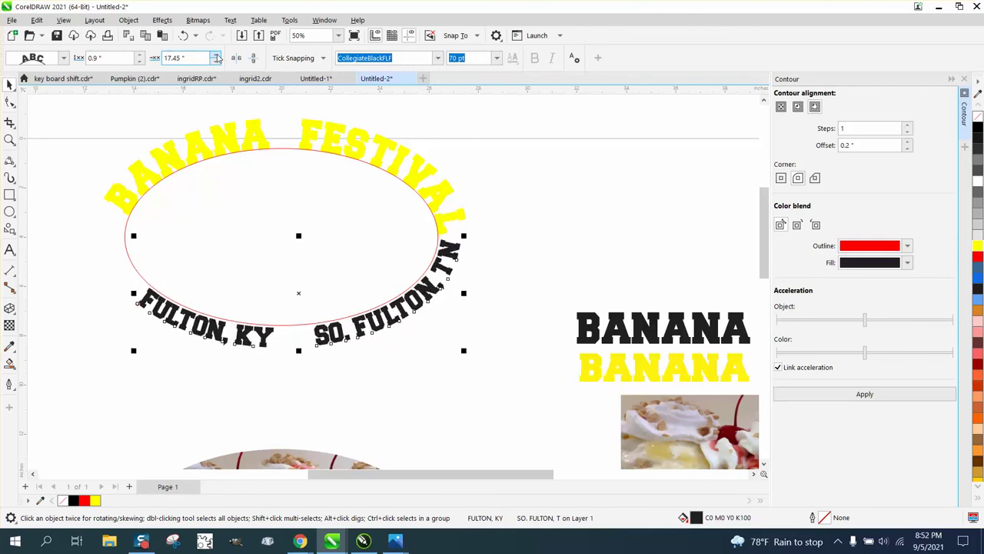
left_click(217, 57)
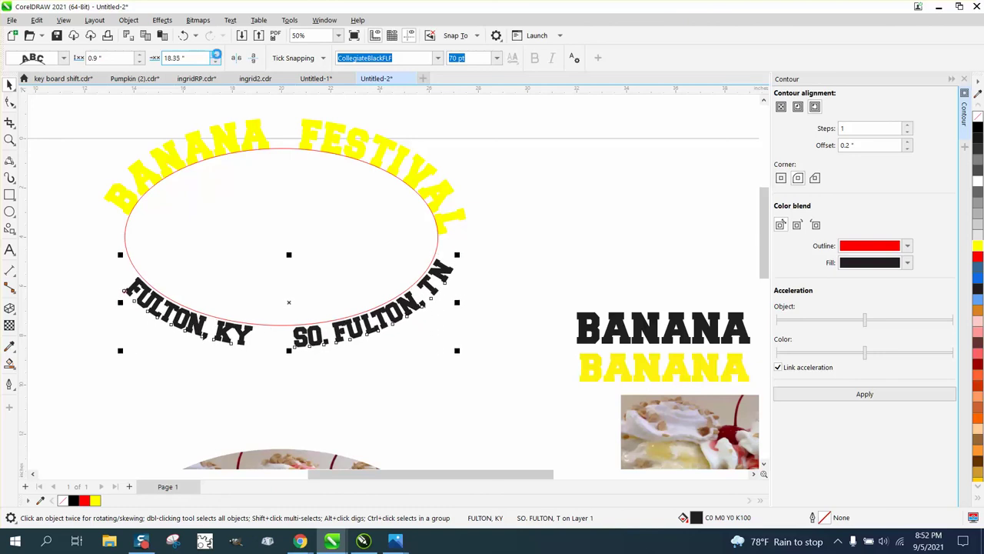
left_click(217, 58)
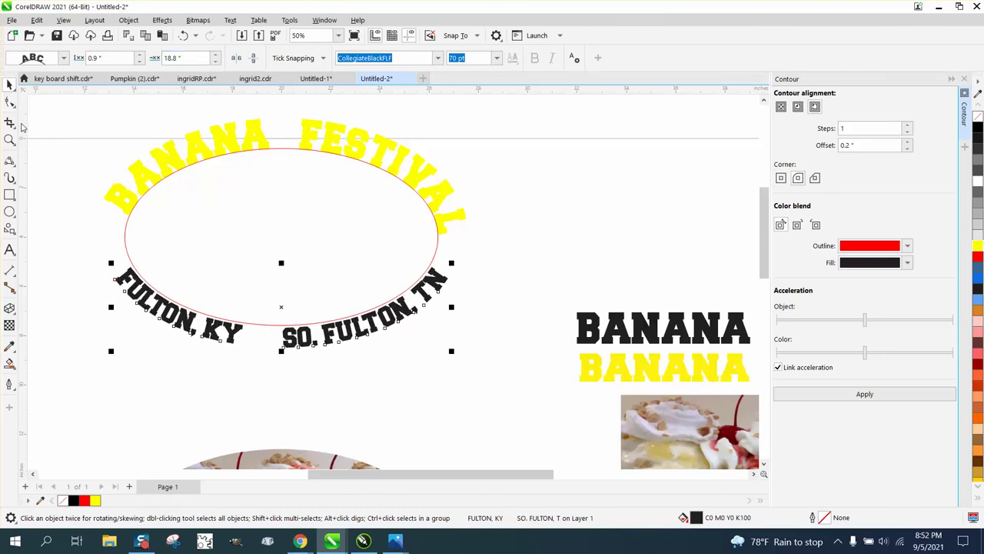
left_click_drag(23, 127, 282, 238)
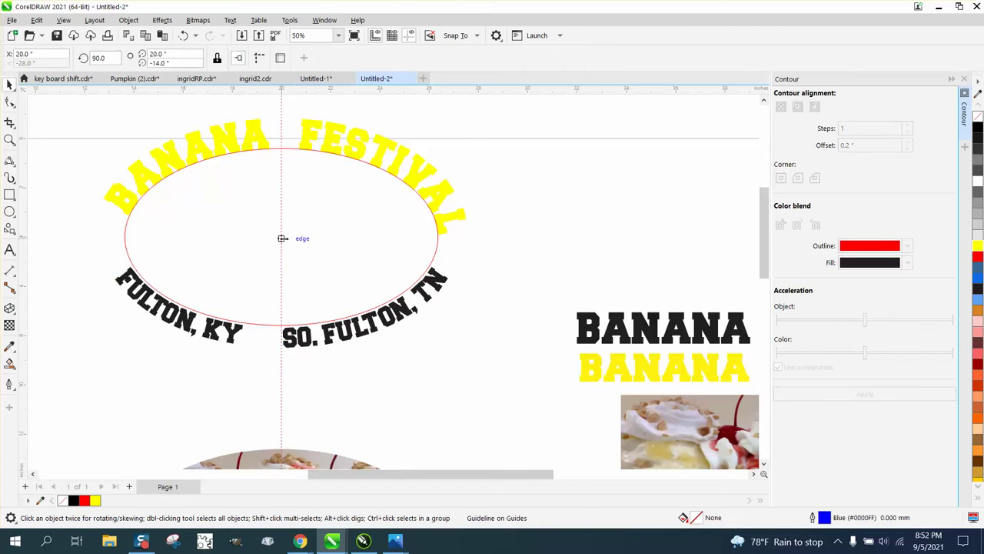
left_click(306, 332)
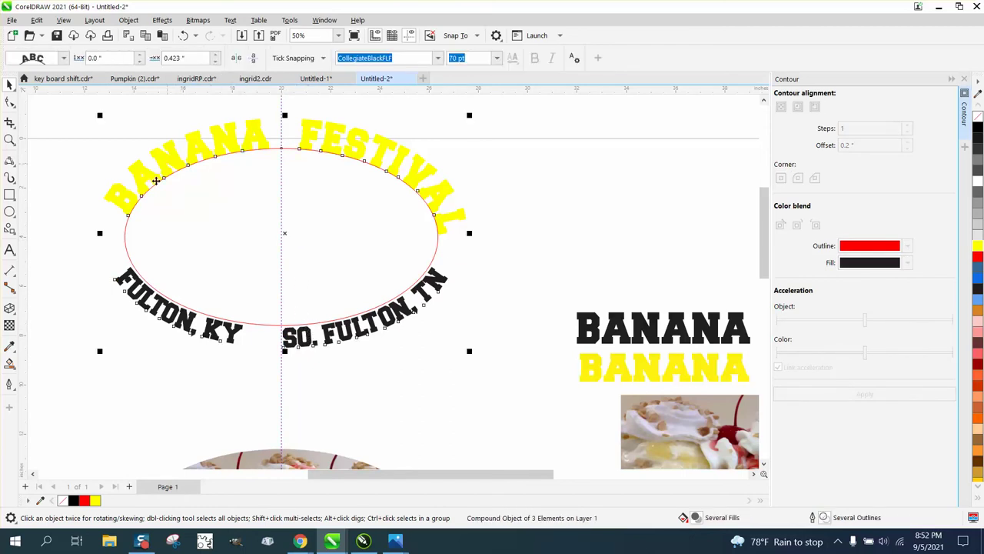
left_click(100, 254)
left_click(129, 273)
left_click(253, 60)
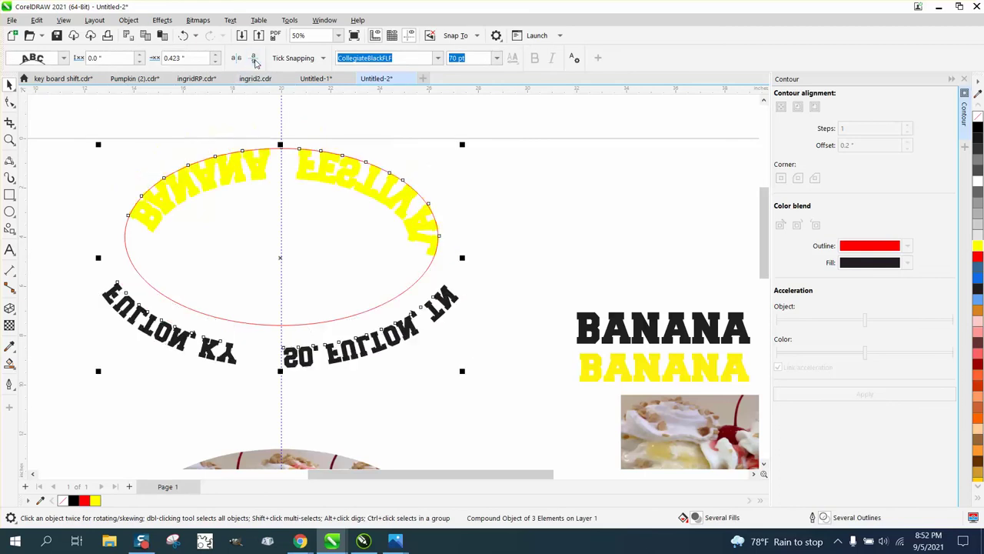
left_click(236, 59)
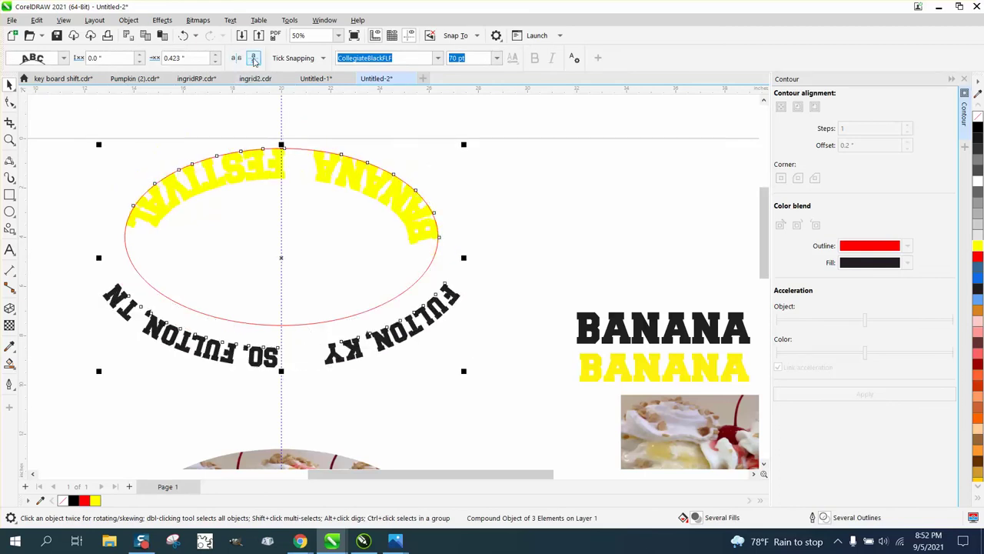
left_click(246, 61)
left_click(237, 60)
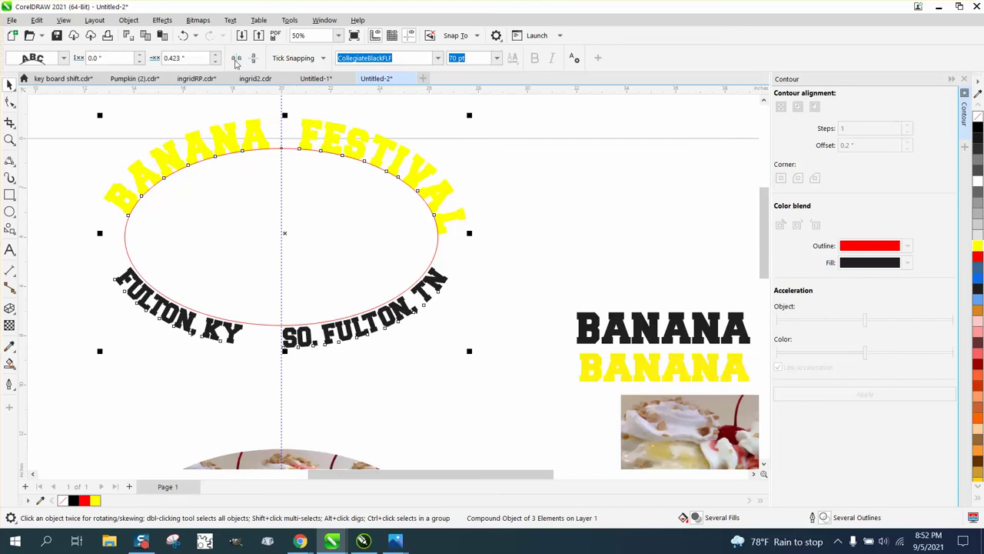
left_click(95, 296)
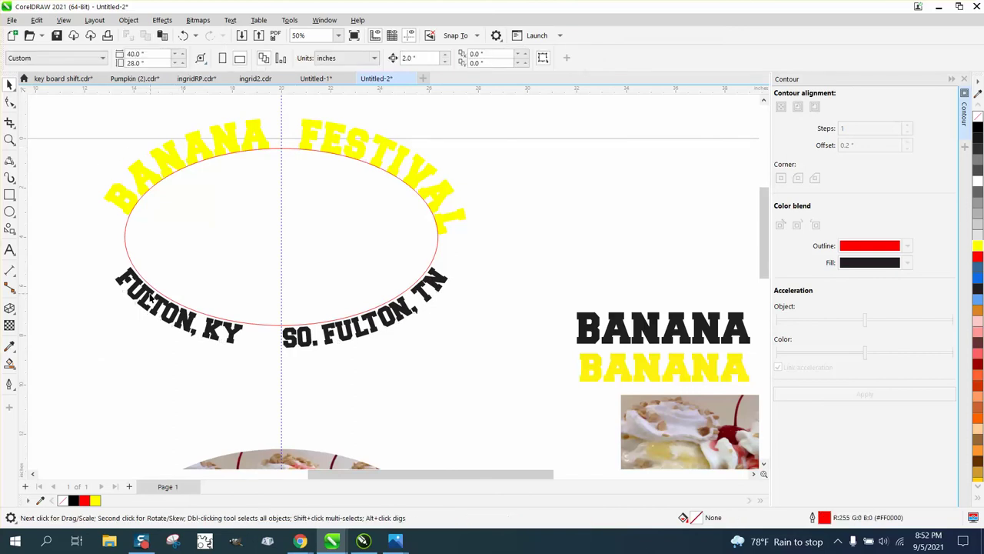
left_click(150, 298)
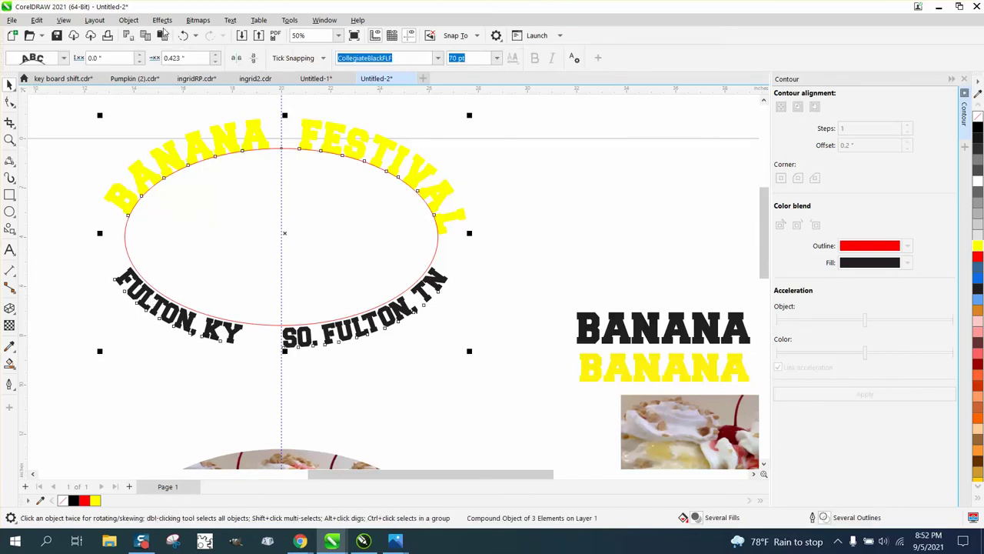
left_click(214, 65)
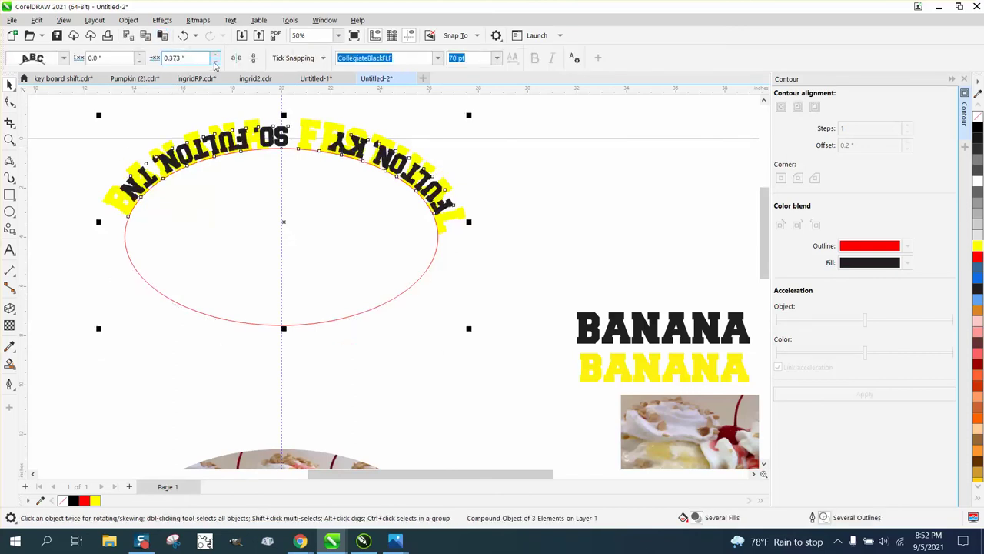
left_click(185, 35)
left_click(185, 35)
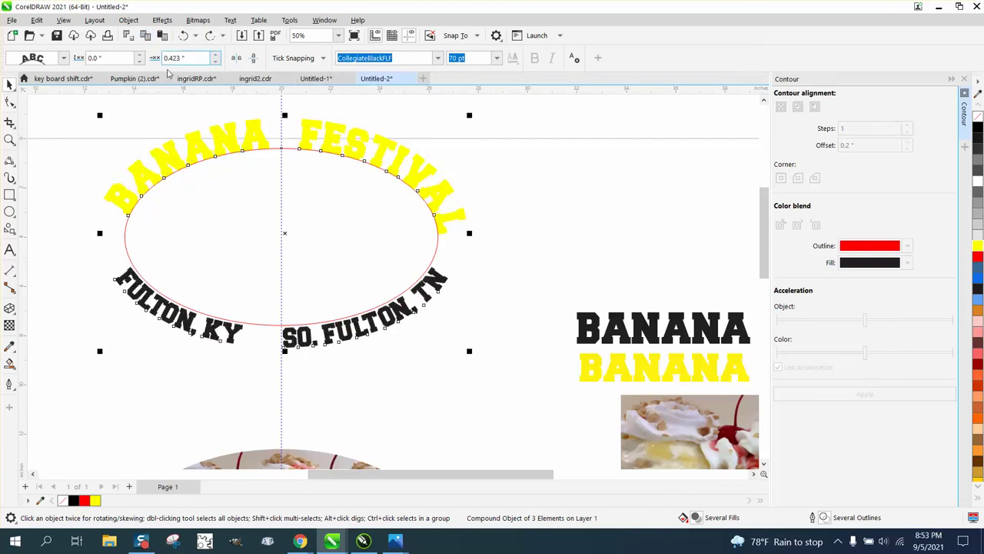
left_click(248, 140)
Step: Break the text-on-ellipse compound object apart so the city text is separate
left_click(252, 137)
left_click(129, 20)
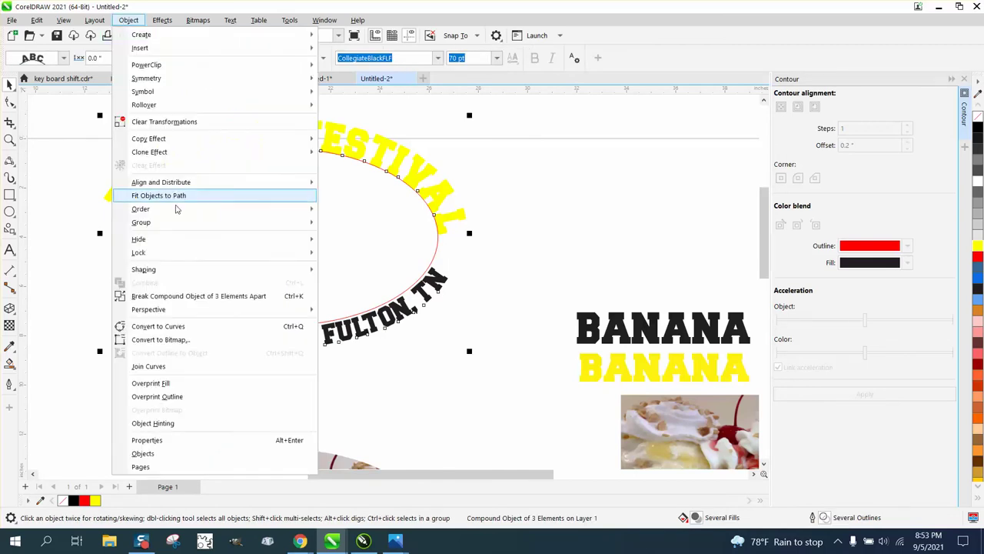
left_click(197, 296)
Step: Make the FULTON, KY and SO. FULTON, TN city names solid yellow with no outline
left_click(462, 283)
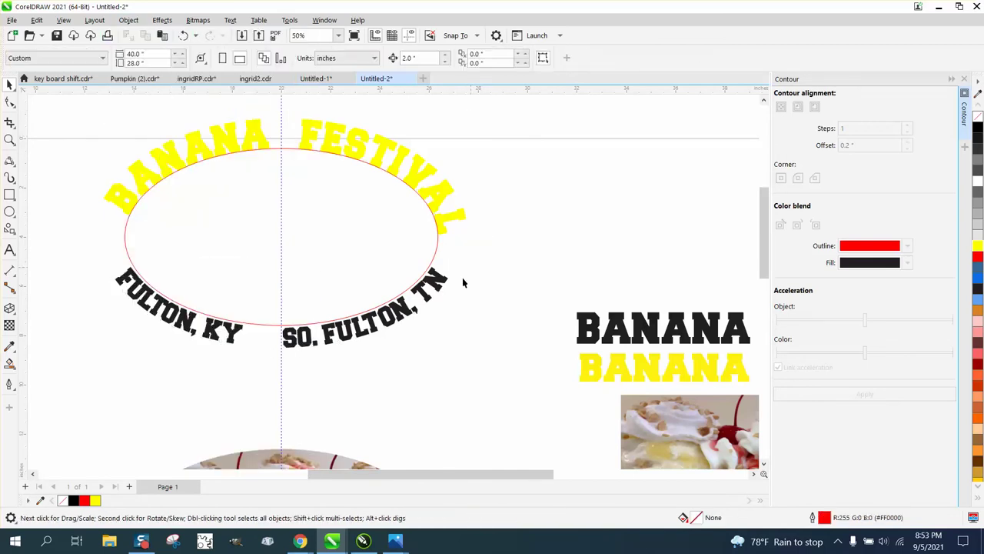
left_click(441, 289)
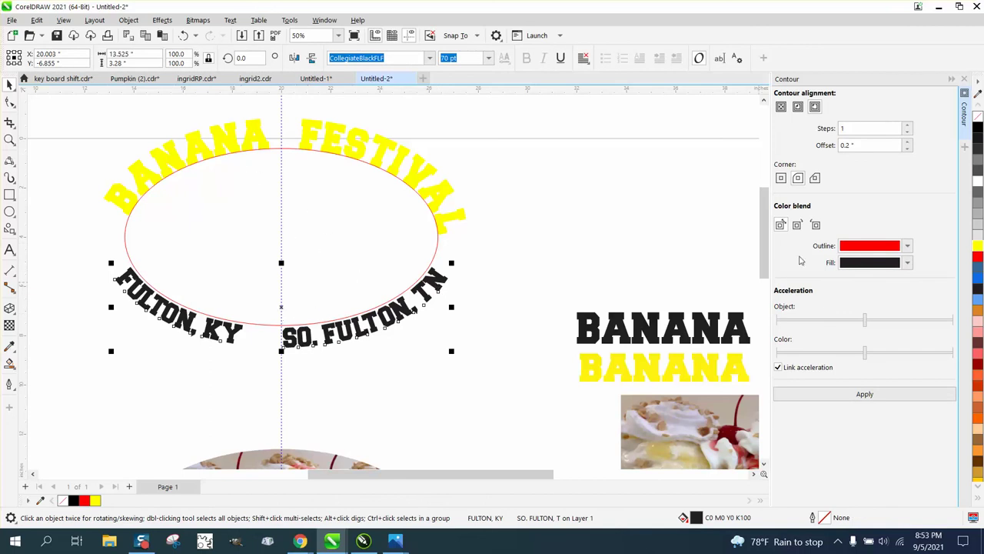
right_click(976, 246)
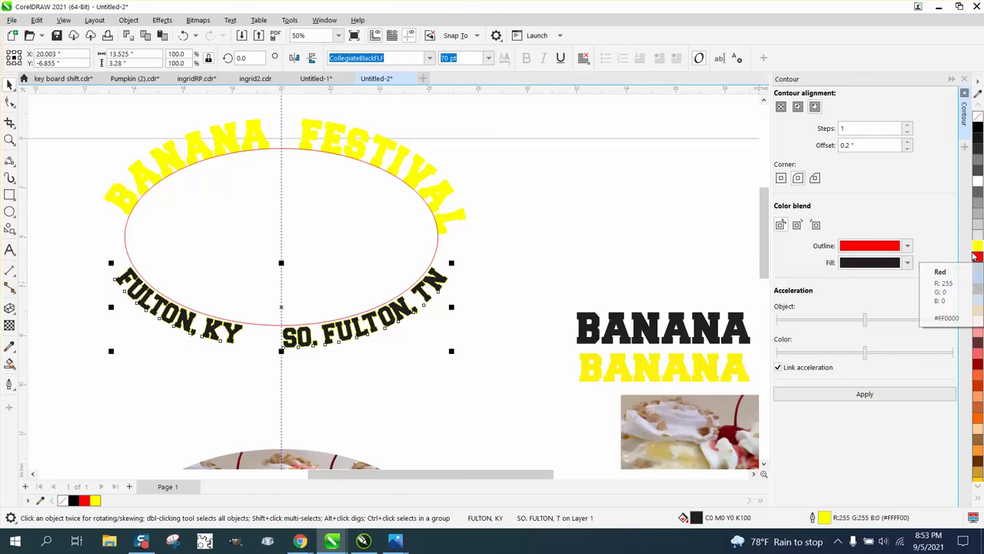
left_click(976, 245)
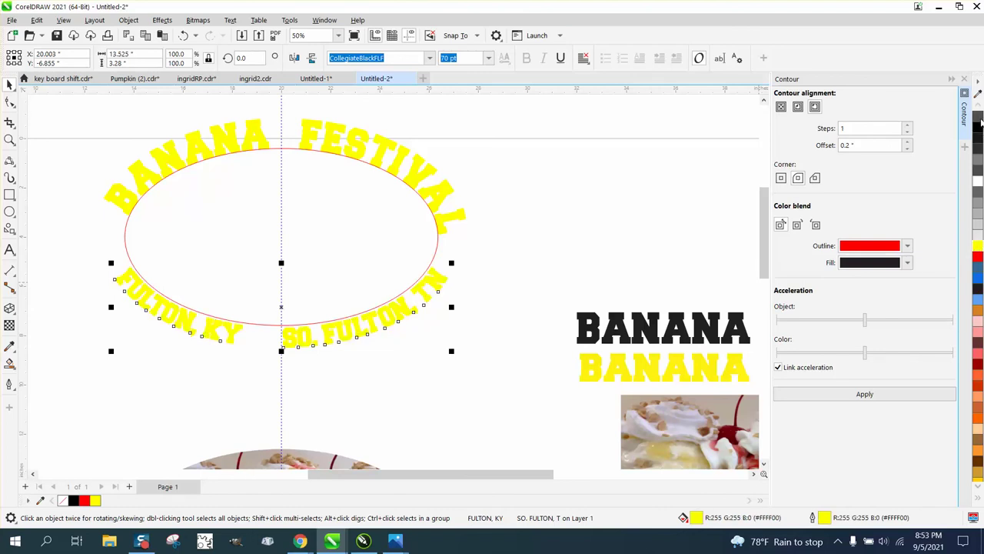
right_click(979, 117)
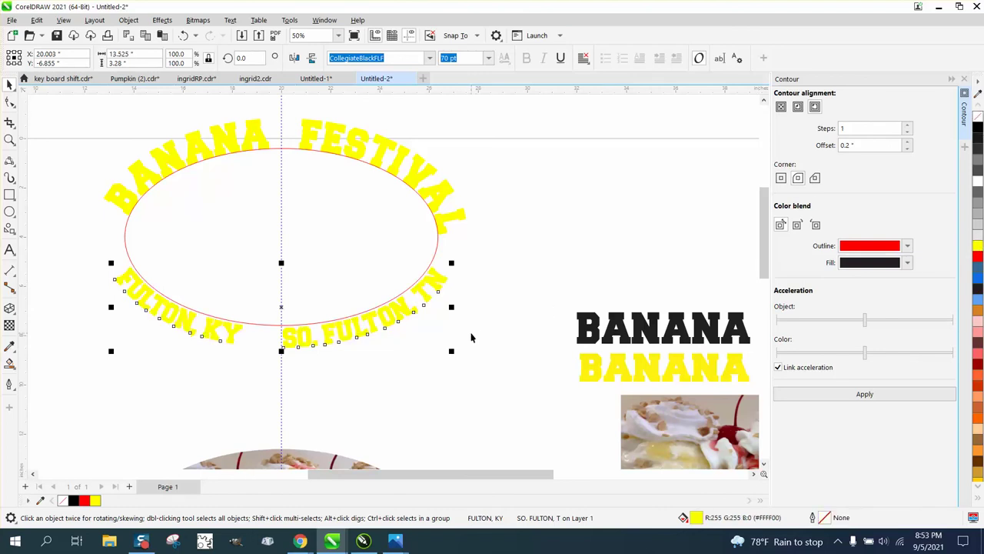
Step: Move the sunglasses banana mascot under the ellipse, between FULTON, KY and SO. FULTON, TN
scroll(472, 336, "down", 3)
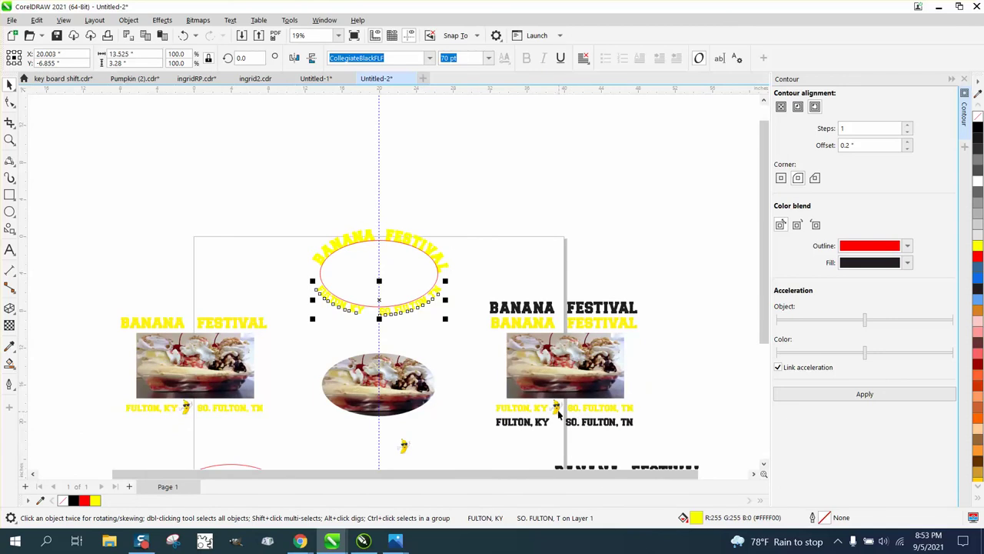
left_click_drag(403, 449, 371, 319)
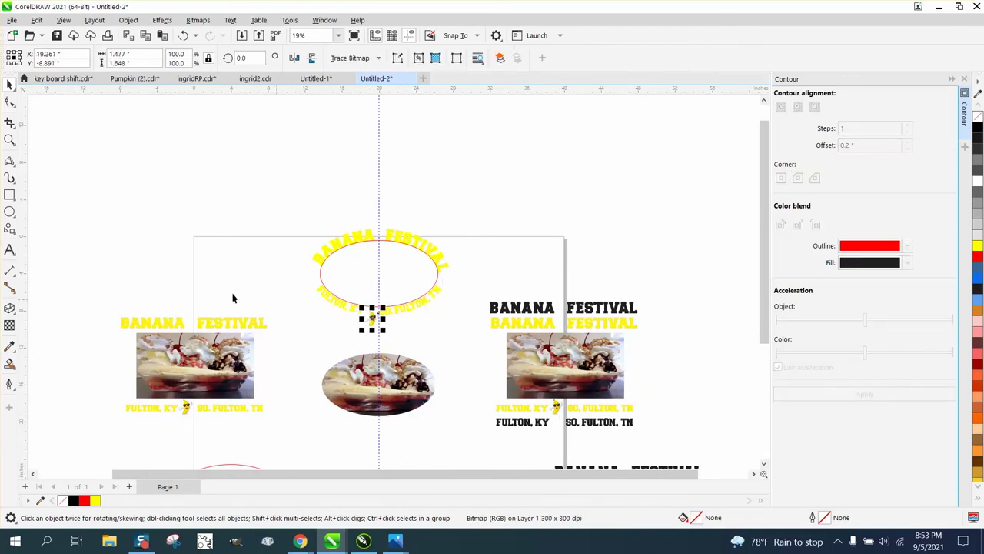
left_click(9, 139)
left_click_drag(296, 233, 496, 346)
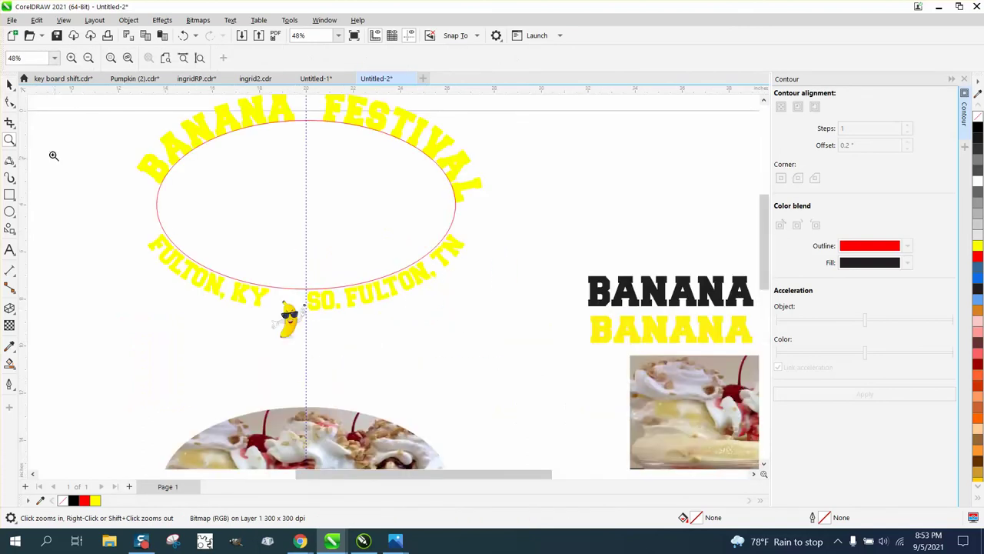
left_click(9, 85)
scroll(277, 302, "down", 1)
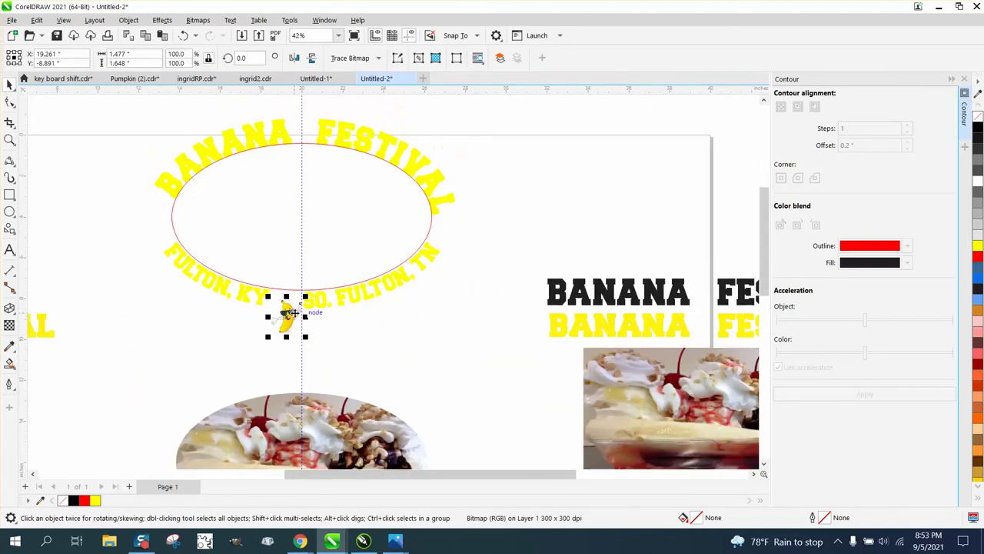
left_click_drag(292, 326, 288, 312)
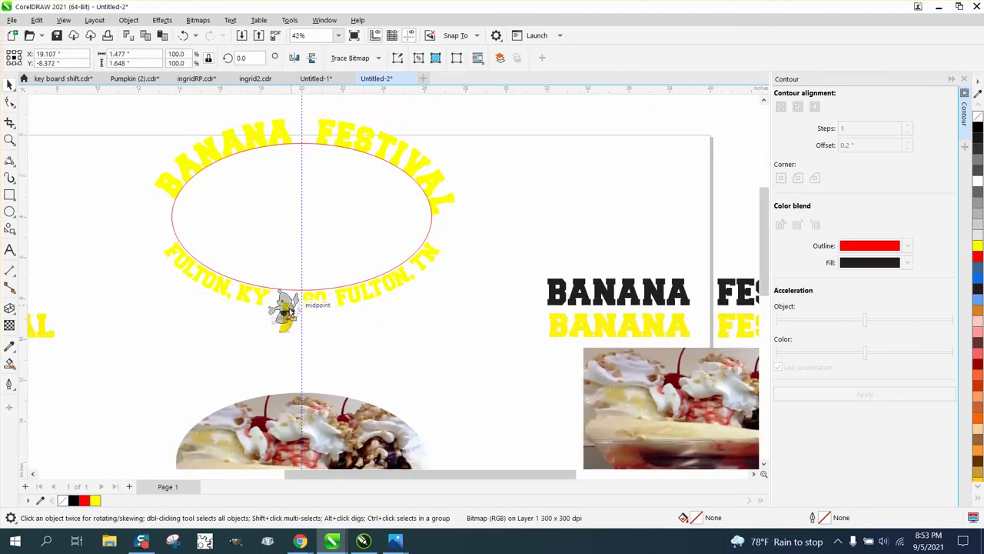
left_click(334, 344)
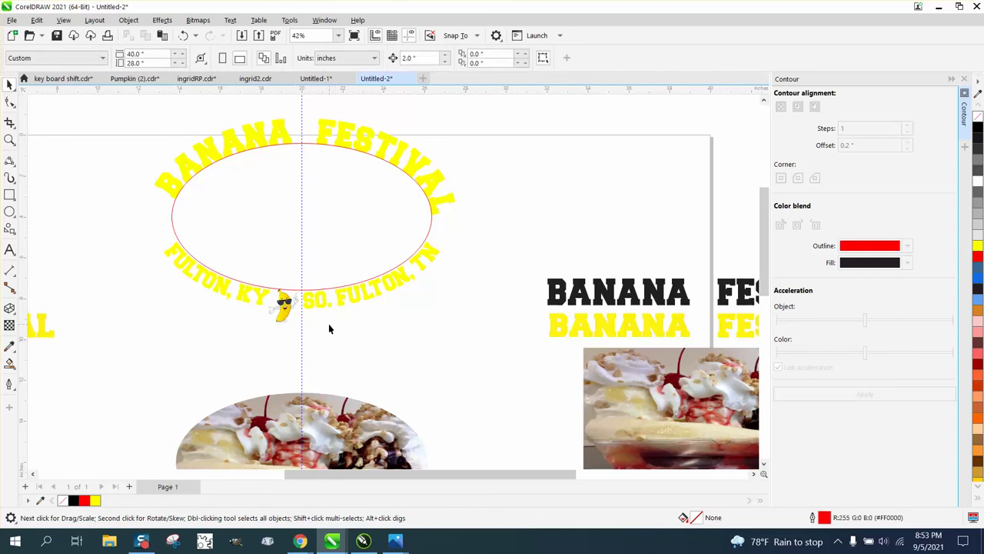
Step: Nudge the banana-split photo up with the Up arrow so it sits inside the ellipse
left_click(331, 416)
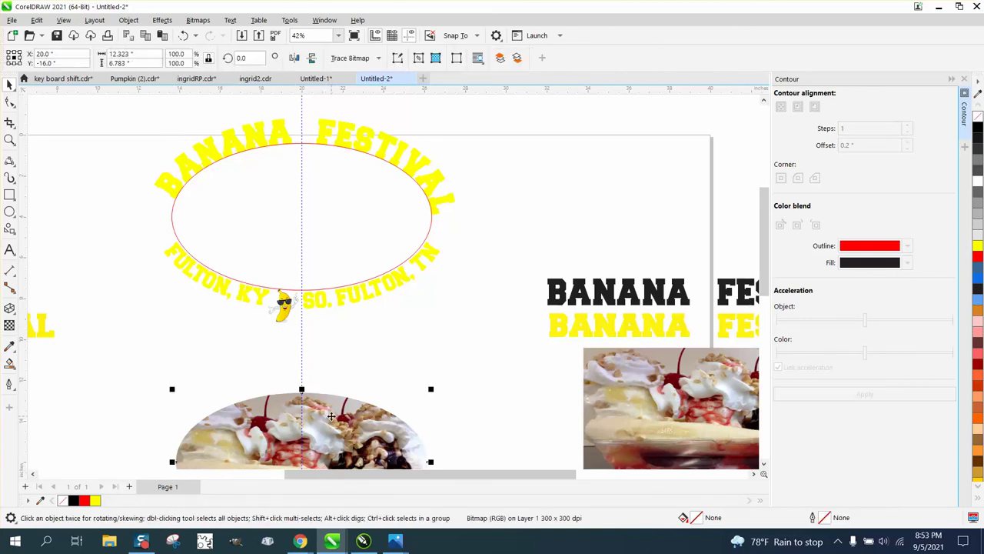
key("Up")
key("Up")
key("Up")
key("Up")
key("Up")
key("Up")
key("Up")
key("Up")
key("Up")
key("Up")
key("Up")
key("Up")
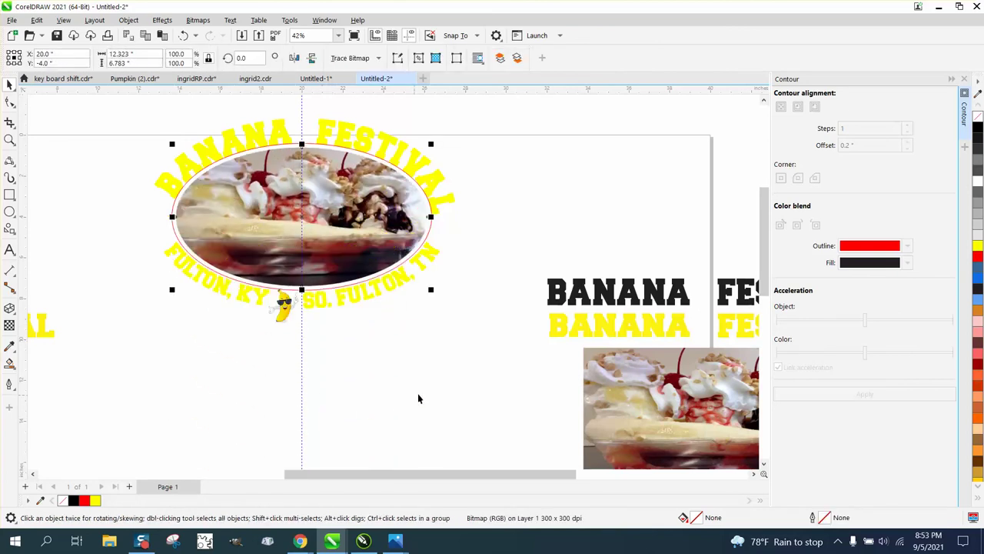
left_click(418, 398)
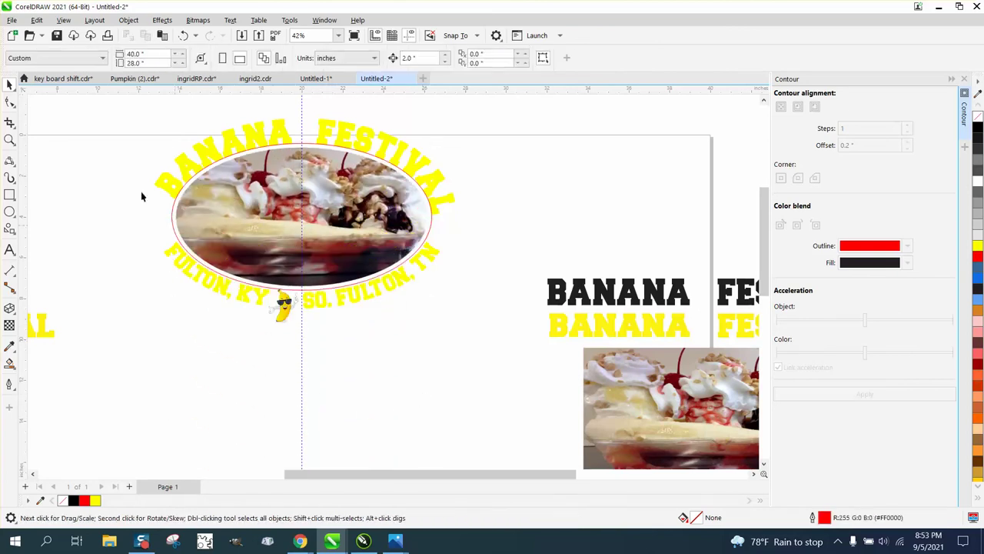
left_click(433, 225)
left_click(435, 225)
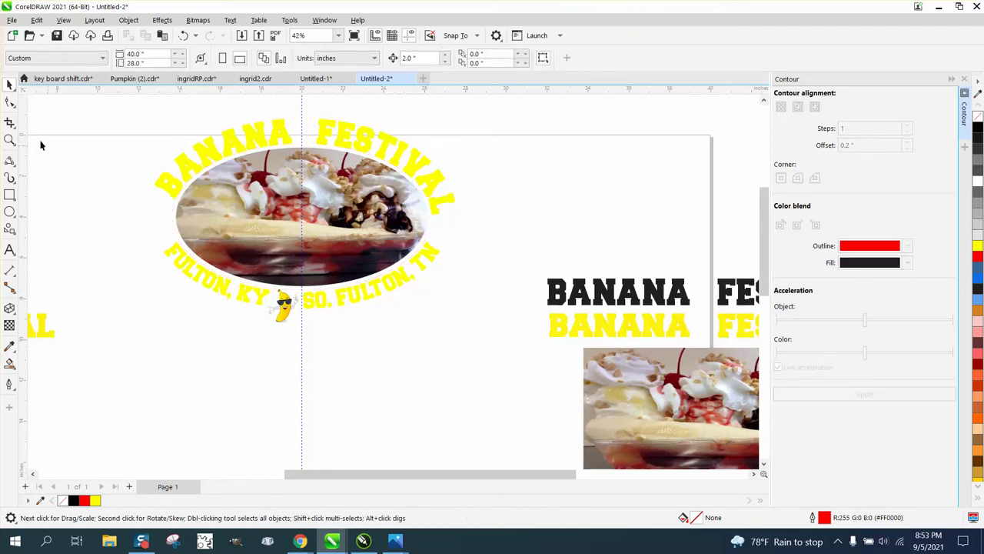
Step: Zoom in to frame the whole assembled badge
left_click(10, 123)
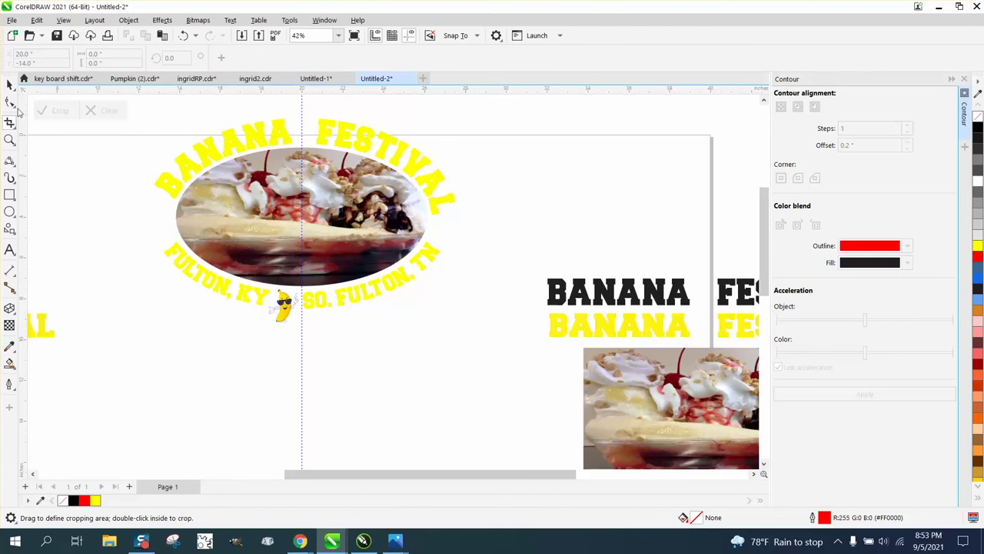
left_click(10, 85)
left_click(10, 139)
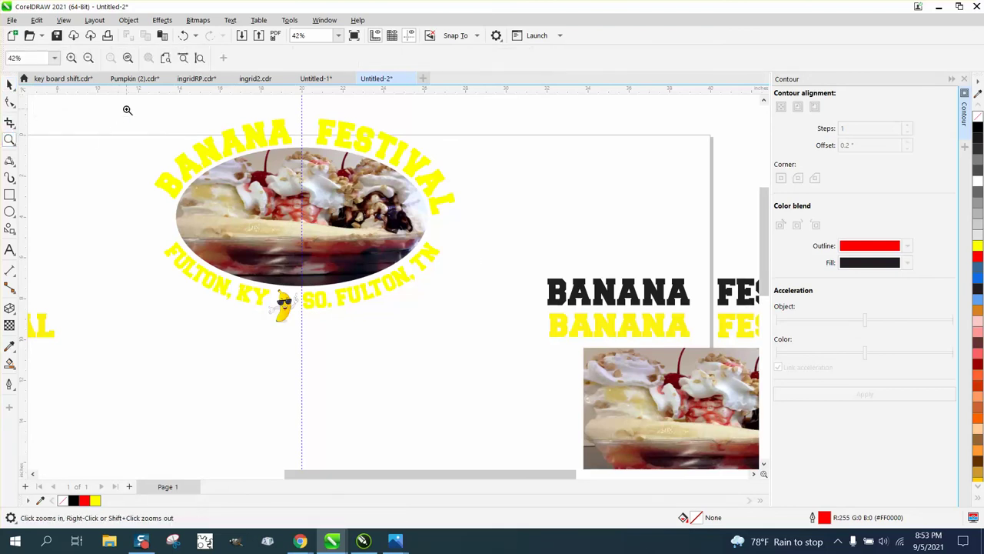
left_click_drag(127, 110, 596, 344)
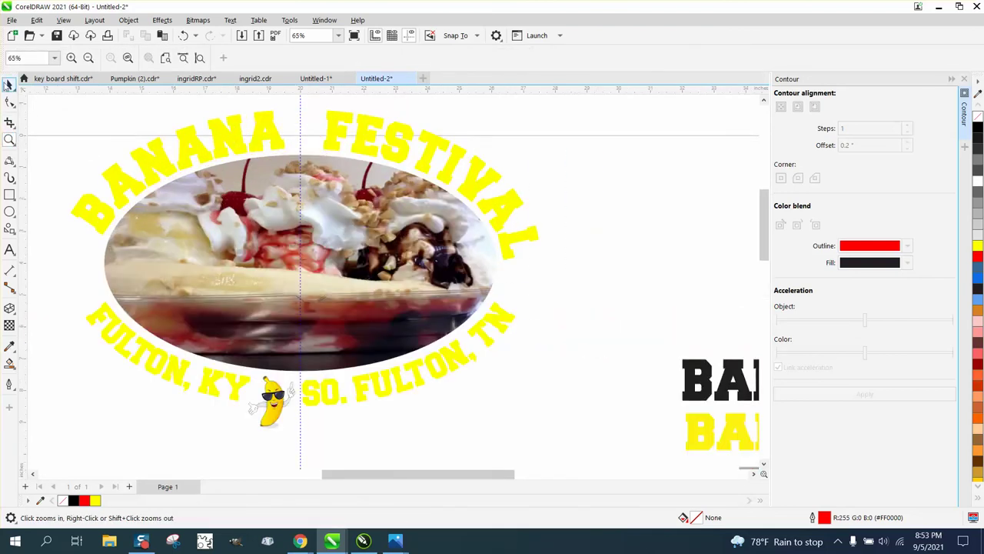
Step: Give BANANA FESTIVAL and the city names black hairline outlines, and remove the vertical guideline
left_click(9, 84)
left_click(206, 145)
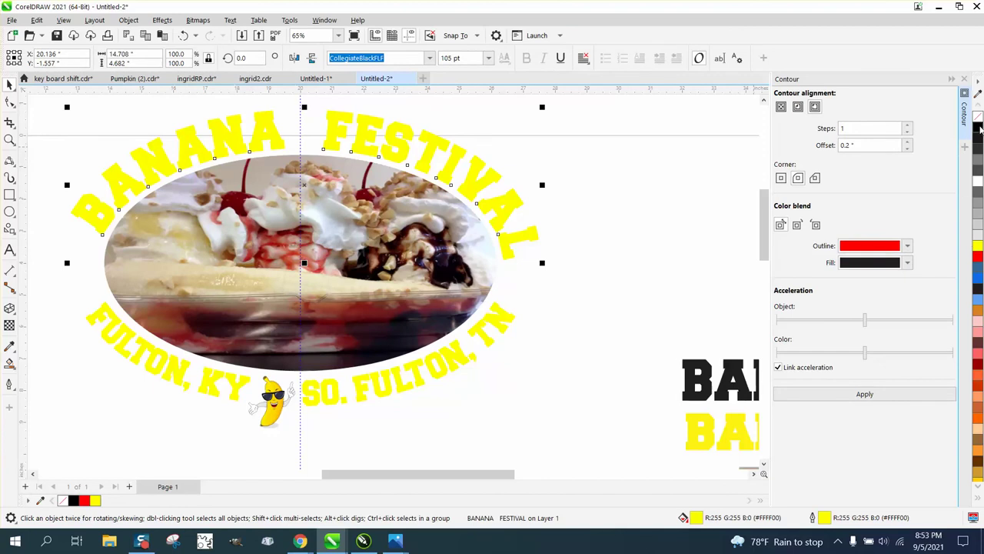
right_click(979, 130)
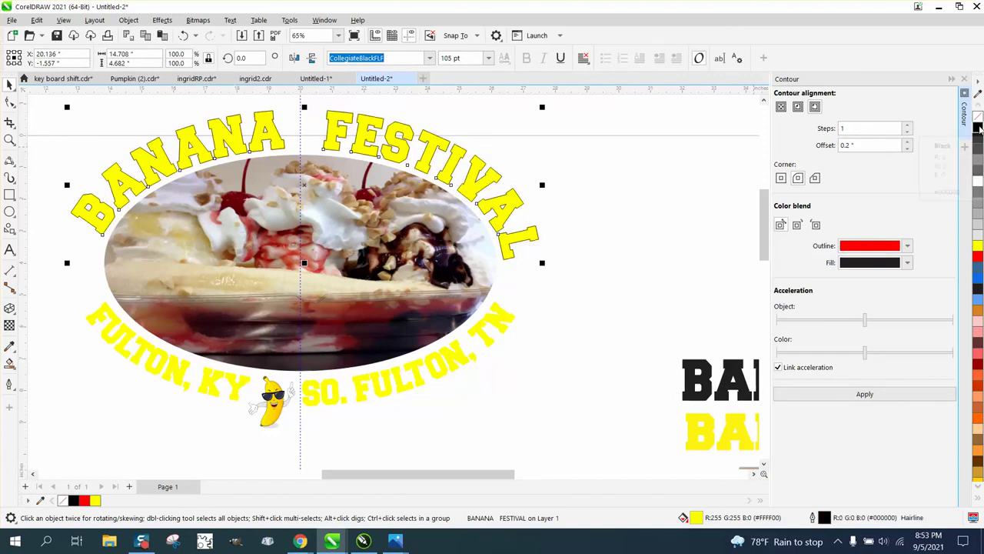
left_click(503, 323, "shift")
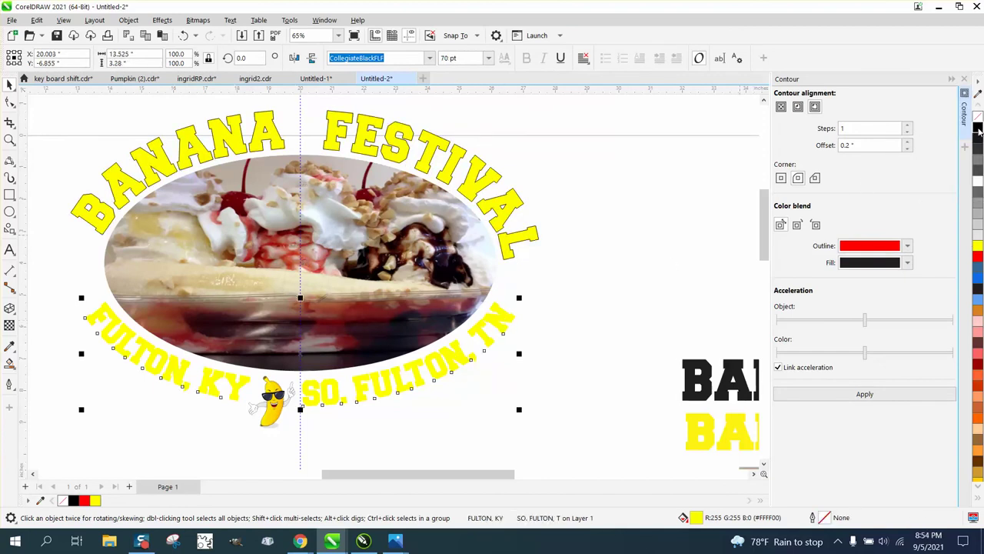
right_click(979, 129)
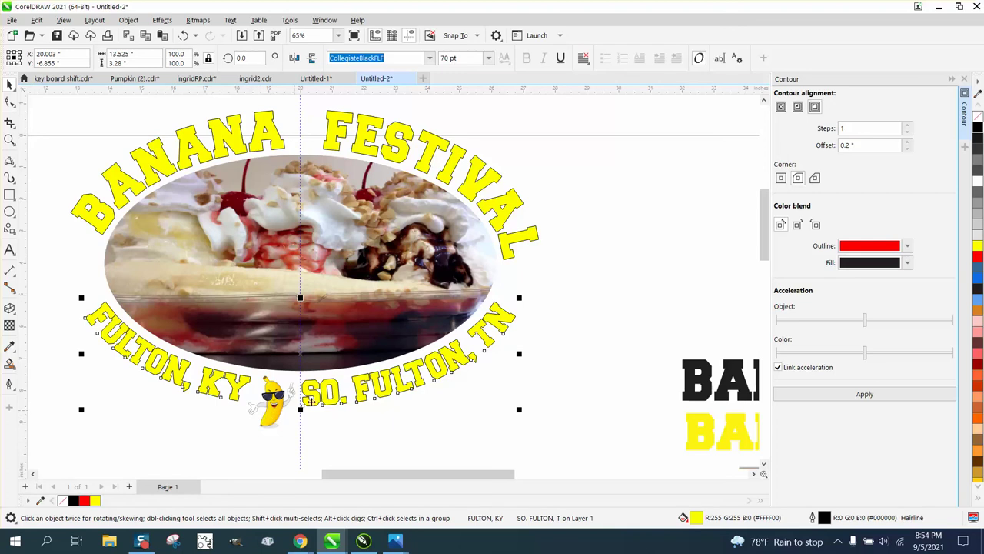
left_click(606, 383)
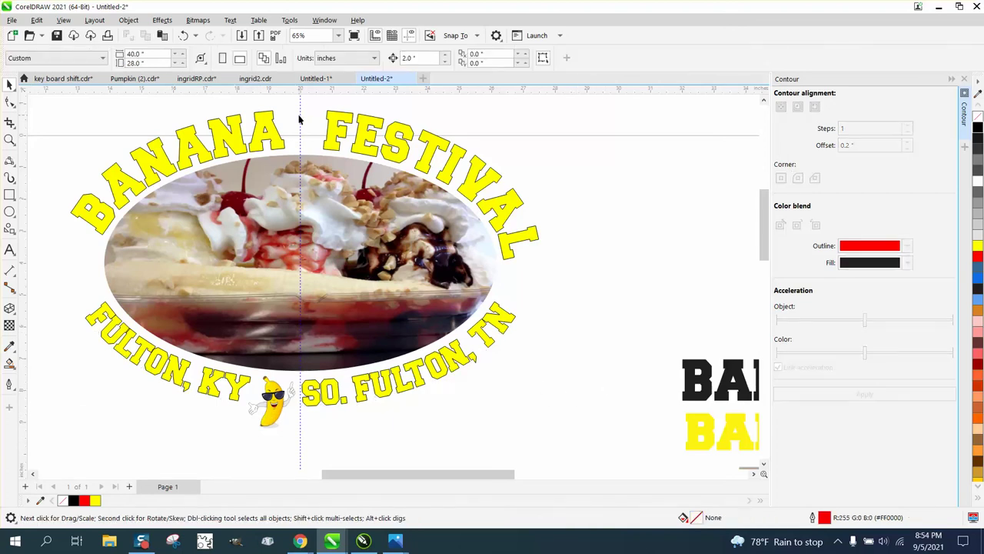
left_click_drag(301, 115, 303, 59)
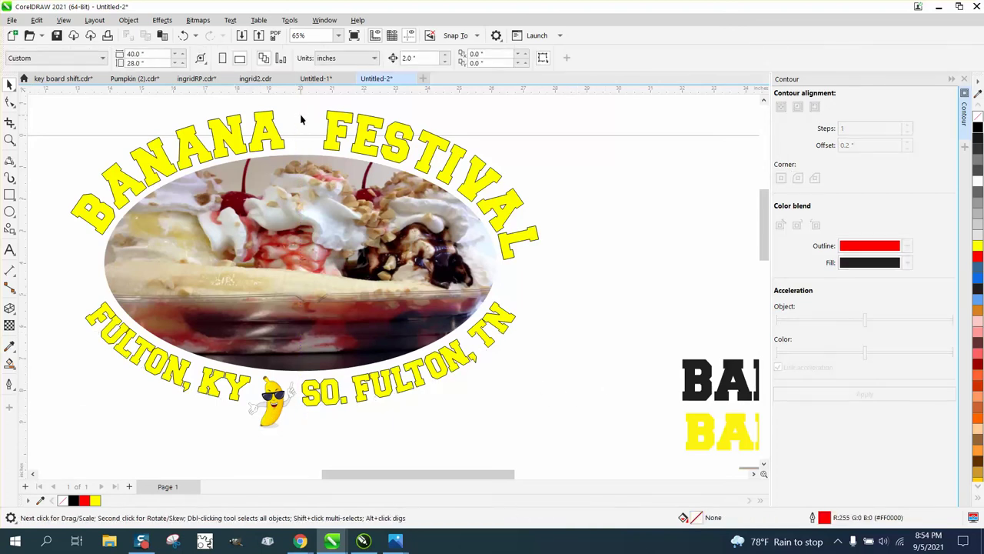